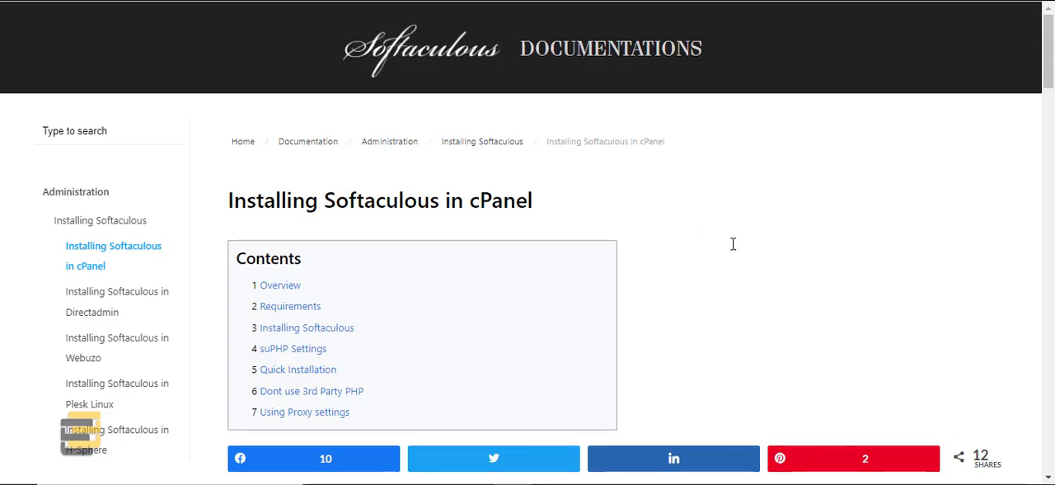
Step: Review the Installing Softaculous section of the cPanel installation guide and return to its table of contents
{"action": "scroll", "coordinate": [733, 242], "scroll_direction": "down", "scroll_amount": 3}
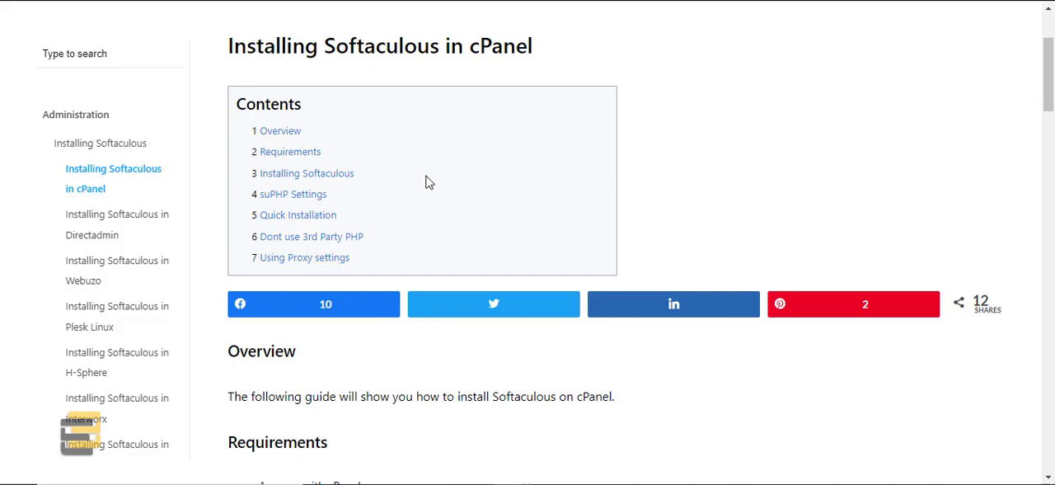
{"action": "left_click", "coordinate": [306, 174]}
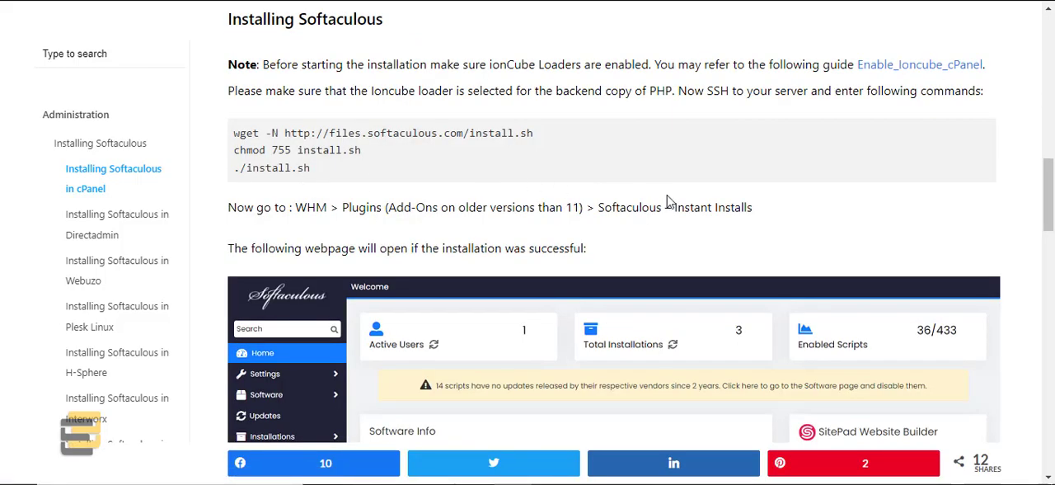
{"action": "scroll", "coordinate": [654, 247], "scroll_direction": "up", "scroll_amount": 6}
{"action": "scroll", "coordinate": [656, 248], "scroll_direction": "up", "scroll_amount": 5}
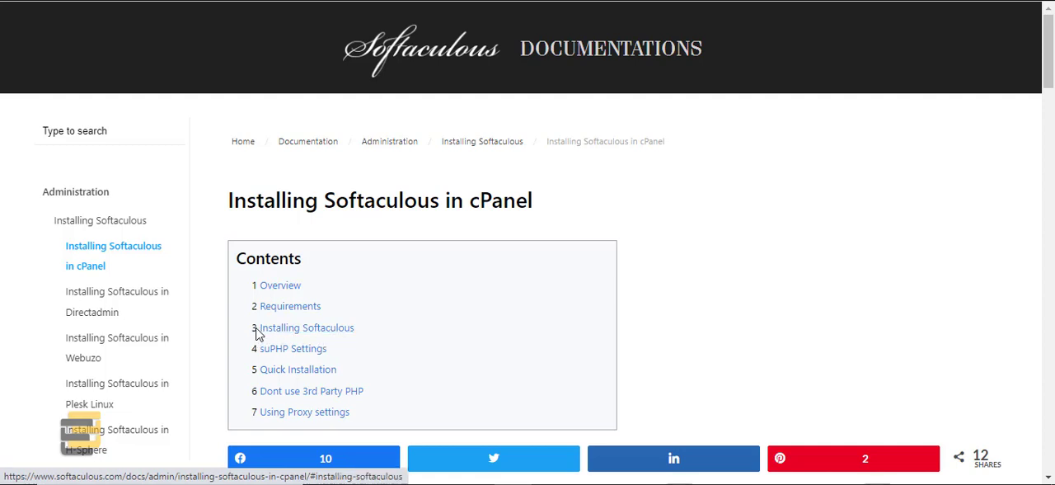
Step: Read the guide's Overview and Requirements sections, including the firewall note about *.softaculous.com and the mirror domains
{"action": "left_click", "coordinate": [278, 289]}
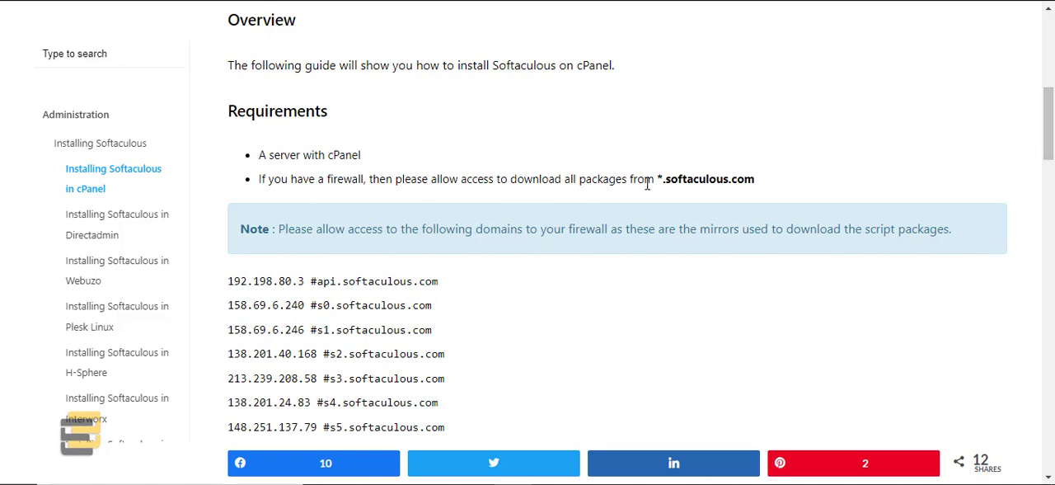
{"action": "left_click_drag", "start_coordinate": [759, 181], "coordinate": [659, 180]}
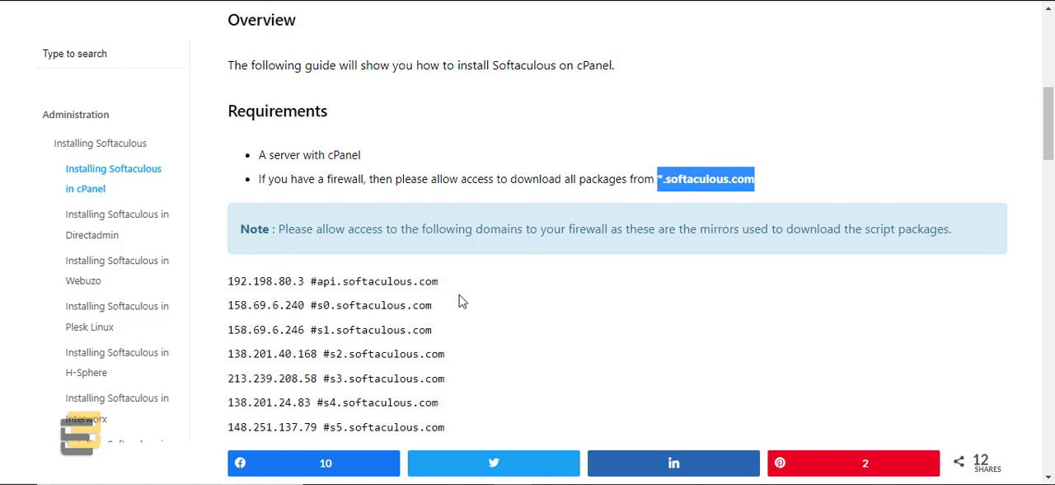
{"action": "scroll", "coordinate": [463, 301], "scroll_direction": "down", "scroll_amount": 1}
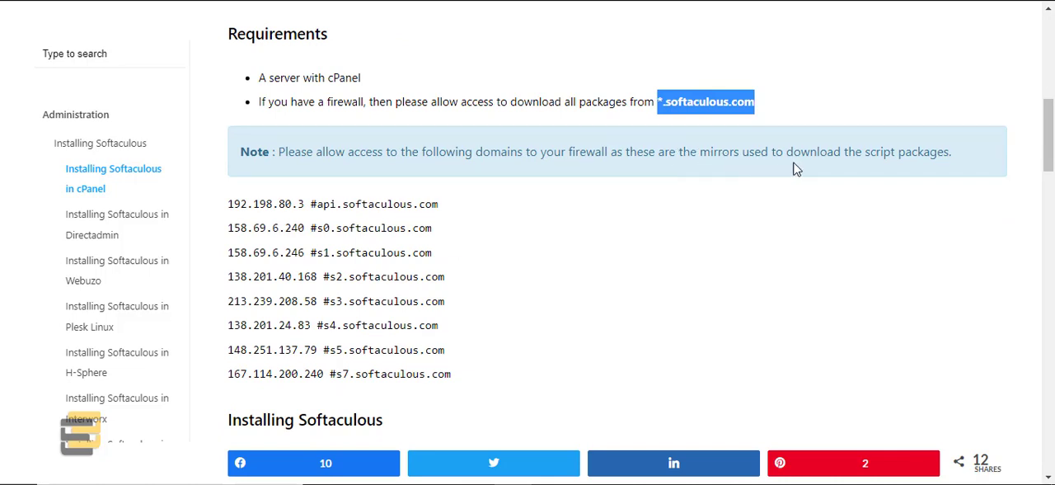
{"action": "scroll", "coordinate": [554, 324], "scroll_direction": "down", "scroll_amount": 1}
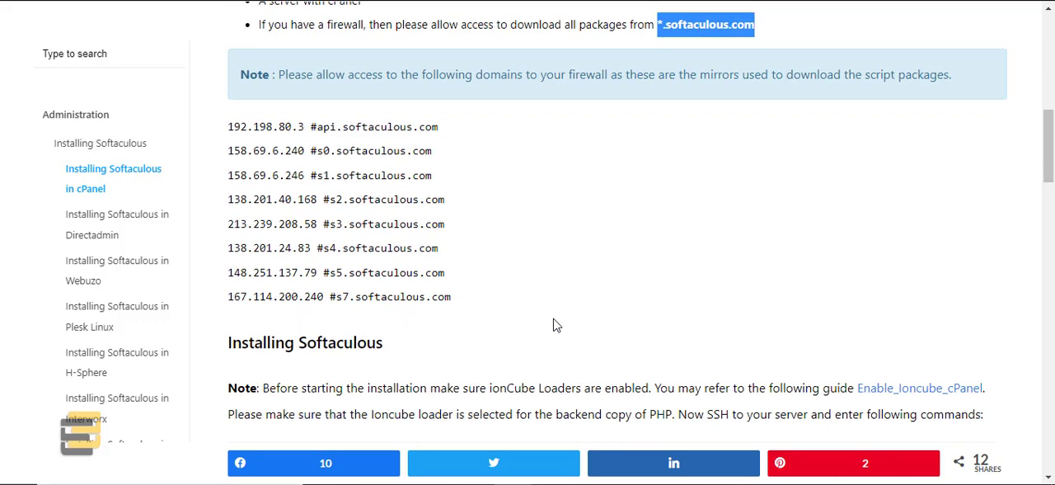
{"action": "scroll", "coordinate": [485, 341], "scroll_direction": "up", "scroll_amount": 2}
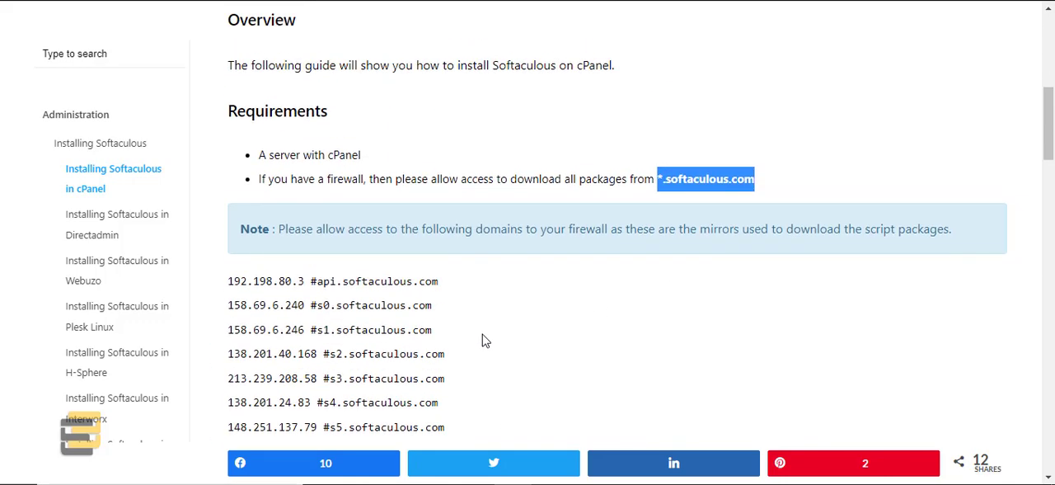
{"action": "scroll", "coordinate": [486, 341], "scroll_direction": "down", "scroll_amount": 1}
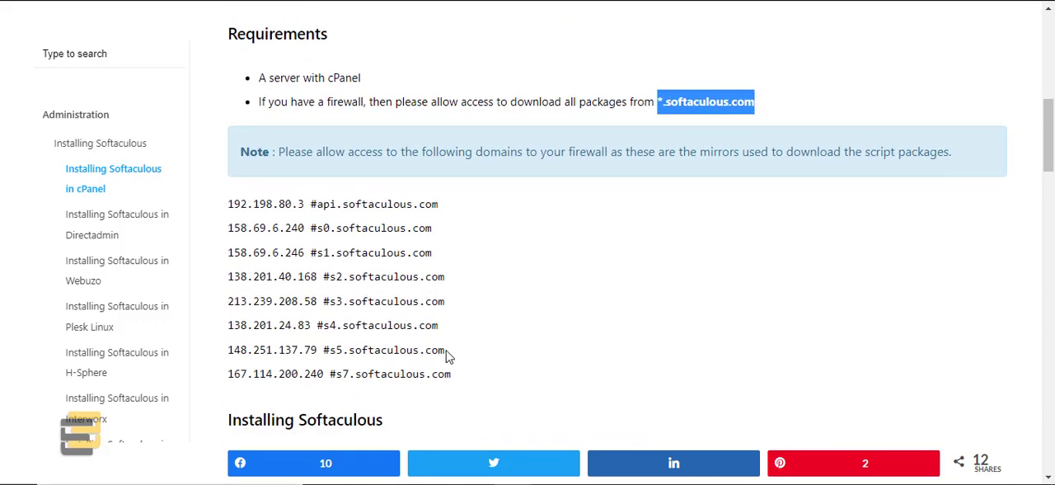
Step: Go over the full list of Softaculous mirror IP addresses and domains from api.softaculous.com to s7.softaculous.com
{"action": "left_click_drag", "start_coordinate": [486, 386], "coordinate": [219, 216]}
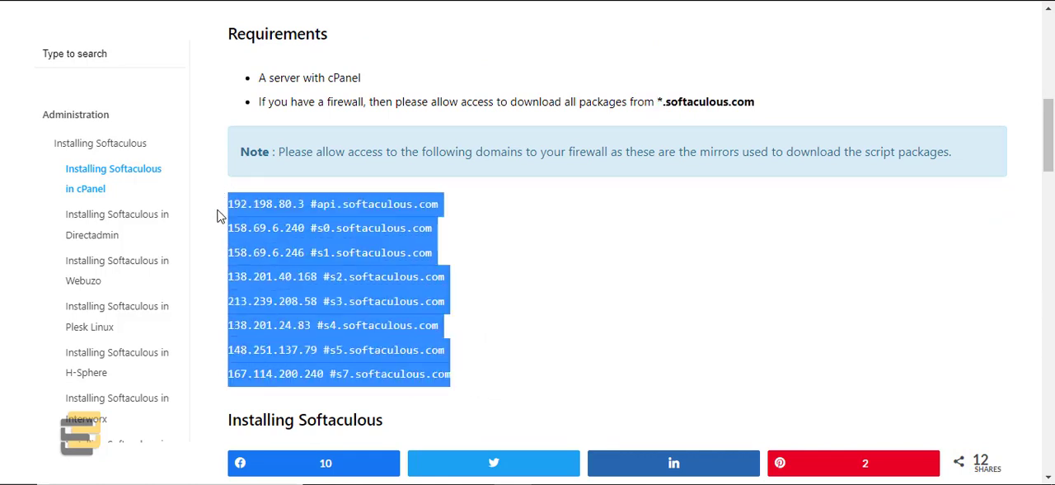
{"action": "right_click", "coordinate": [297, 158]}
{"action": "left_click", "coordinate": [309, 169]}
{"action": "left_click", "coordinate": [470, 381]}
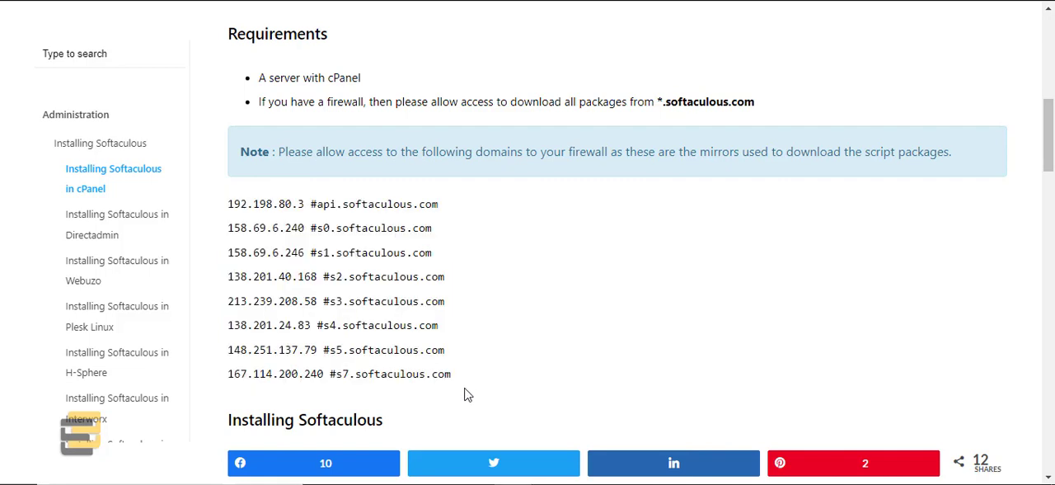
{"action": "left_click_drag", "start_coordinate": [483, 381], "coordinate": [201, 214]}
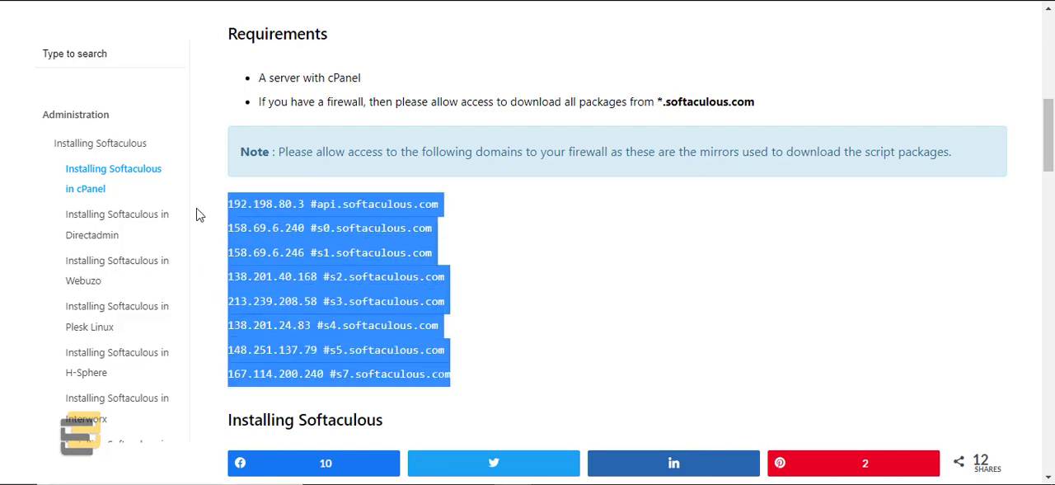
{"action": "left_click", "coordinate": [477, 269]}
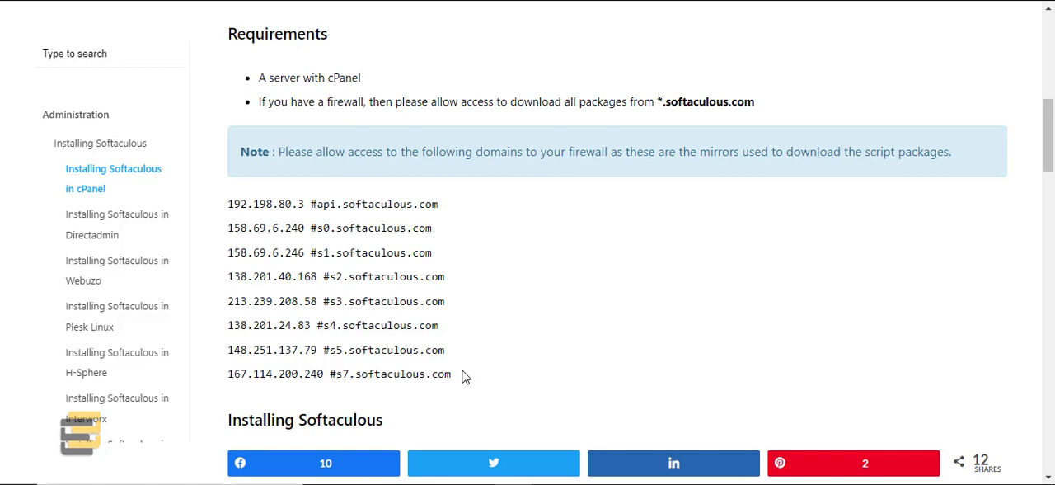
{"action": "left_click_drag", "start_coordinate": [464, 376], "coordinate": [220, 212]}
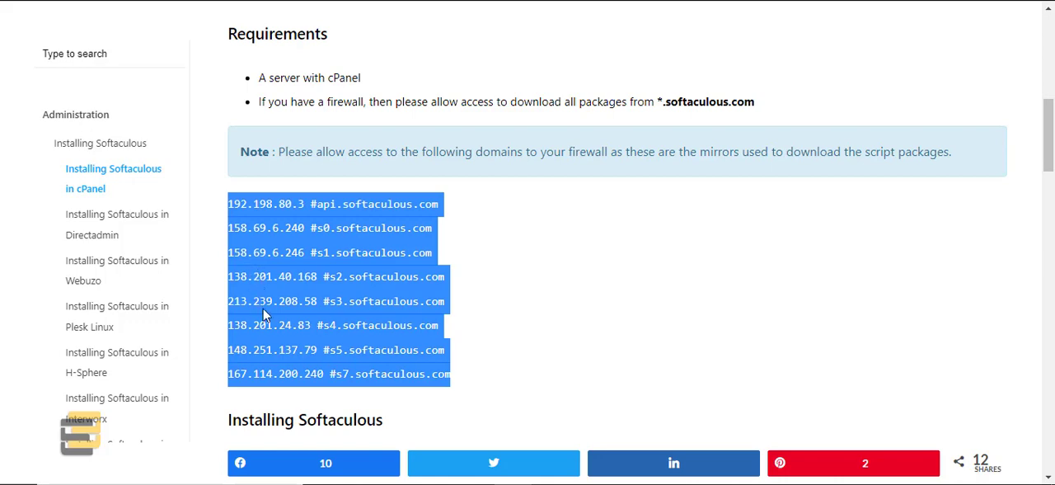
{"action": "left_click_drag", "start_coordinate": [464, 379], "coordinate": [219, 217]}
{"action": "left_click", "coordinate": [500, 274]}
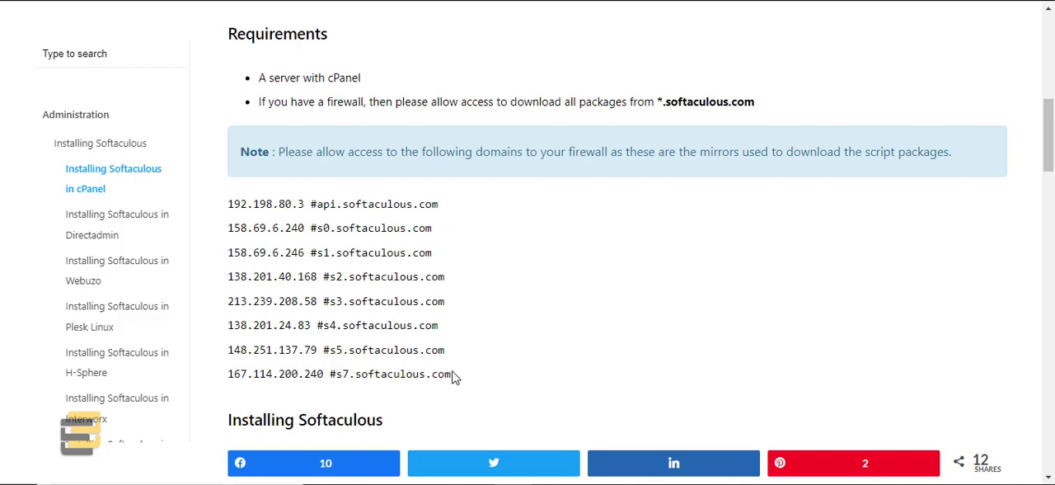
{"action": "left_click_drag", "start_coordinate": [452, 377], "coordinate": [216, 214]}
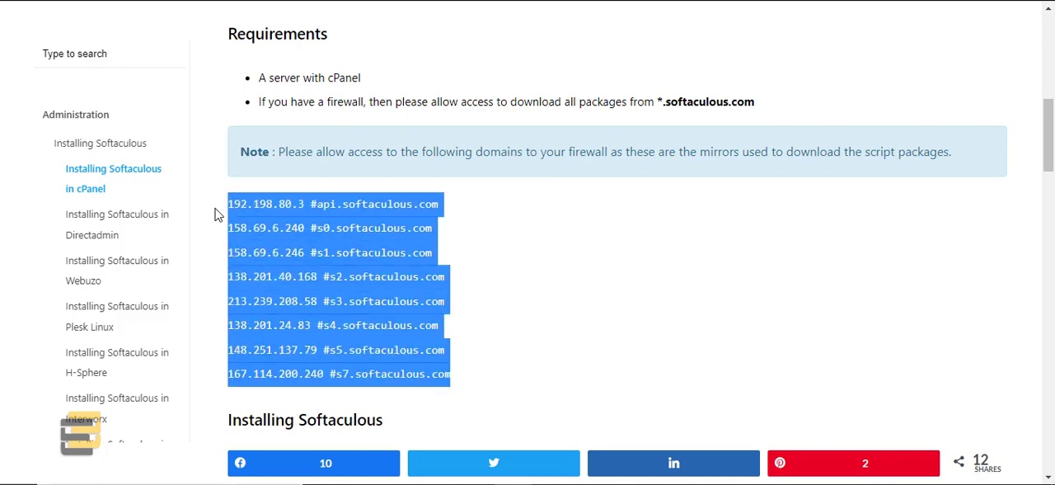
{"action": "right_click", "coordinate": [283, 241]}
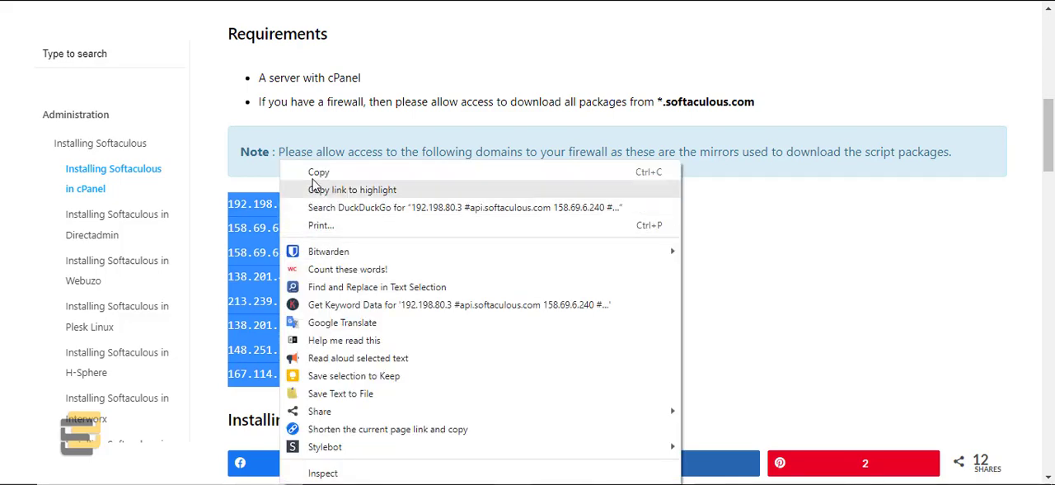
{"action": "left_click", "coordinate": [290, 171]}
{"action": "left_click", "coordinate": [450, 293]}
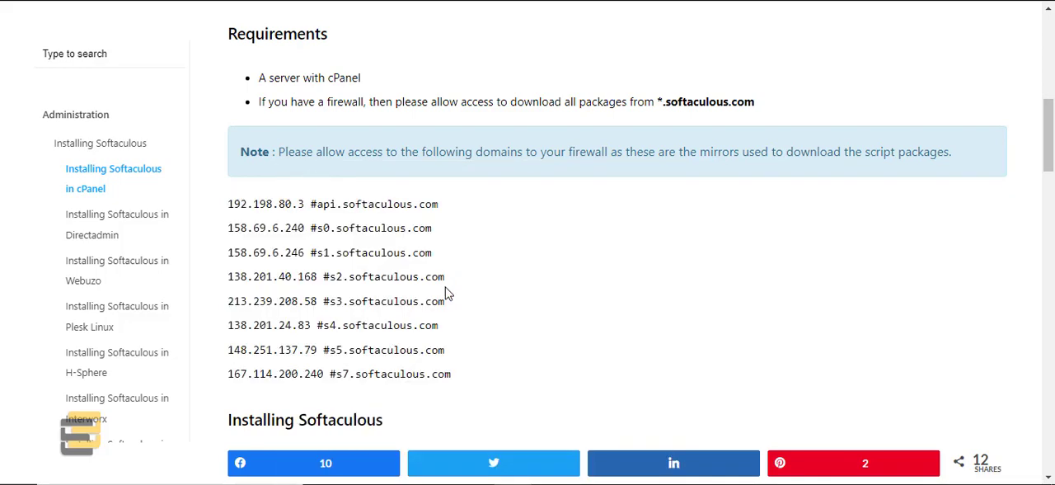
Step: Examine the individual IP addresses listed for the api, s0 and s1 Softaculous mirrors
{"action": "left_click_drag", "start_coordinate": [230, 204], "coordinate": [305, 203]}
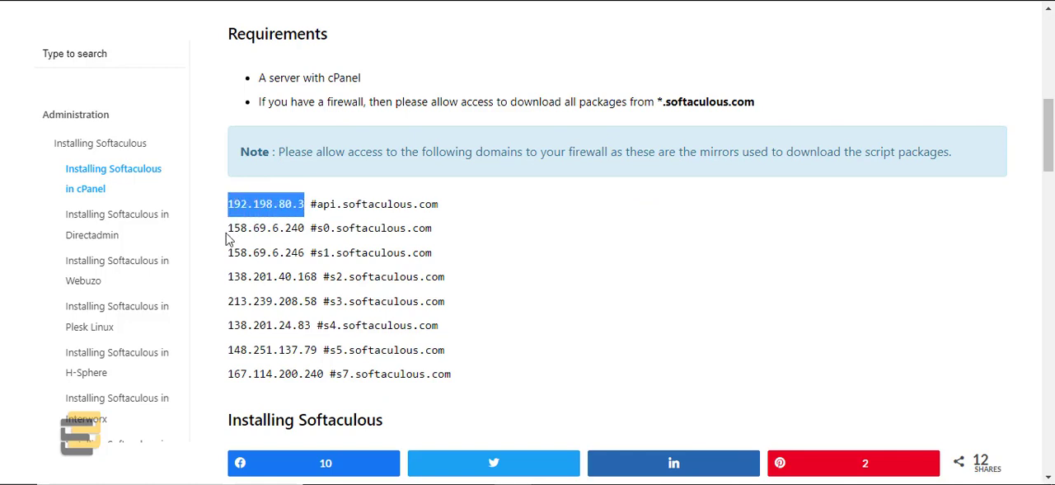
{"action": "left_click_drag", "start_coordinate": [228, 227], "coordinate": [304, 225]}
{"action": "left_click_drag", "start_coordinate": [224, 252], "coordinate": [306, 253]}
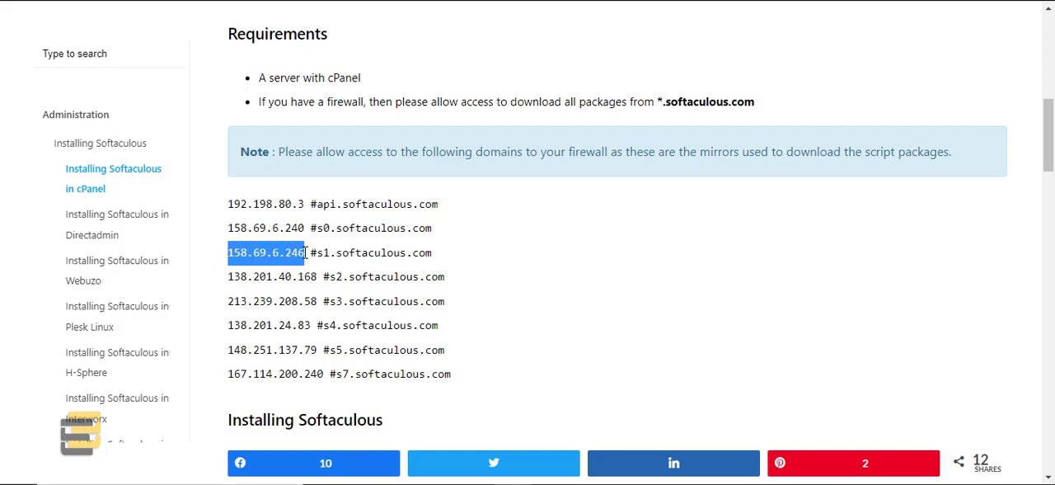
{"action": "left_click", "coordinate": [472, 376]}
{"action": "left_click_drag", "start_coordinate": [458, 381], "coordinate": [220, 212]}
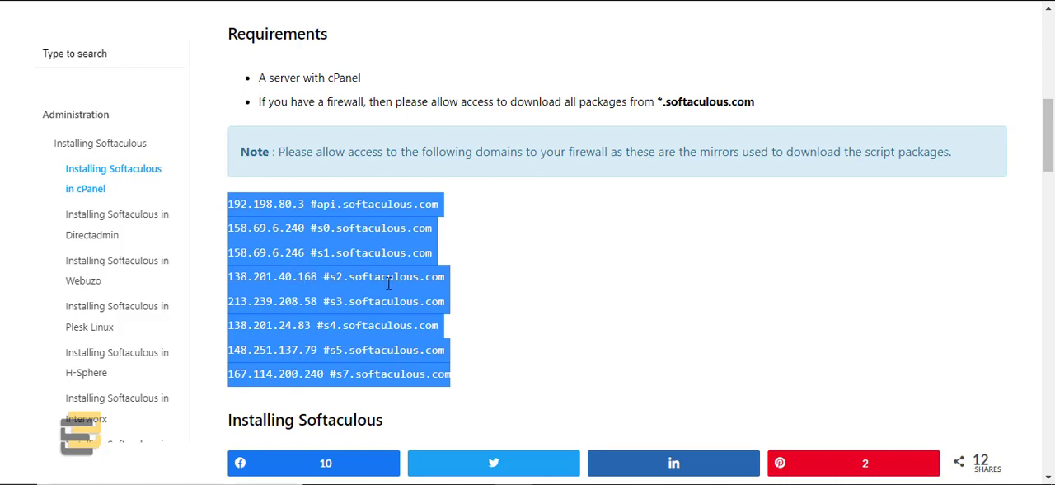
{"action": "left_click", "coordinate": [475, 296]}
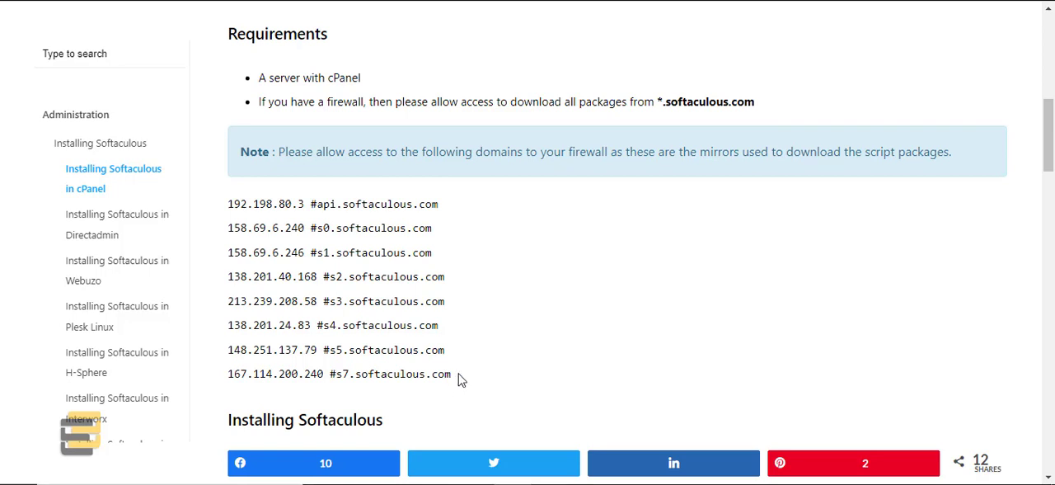
{"action": "left_click_drag", "start_coordinate": [458, 378], "coordinate": [224, 213]}
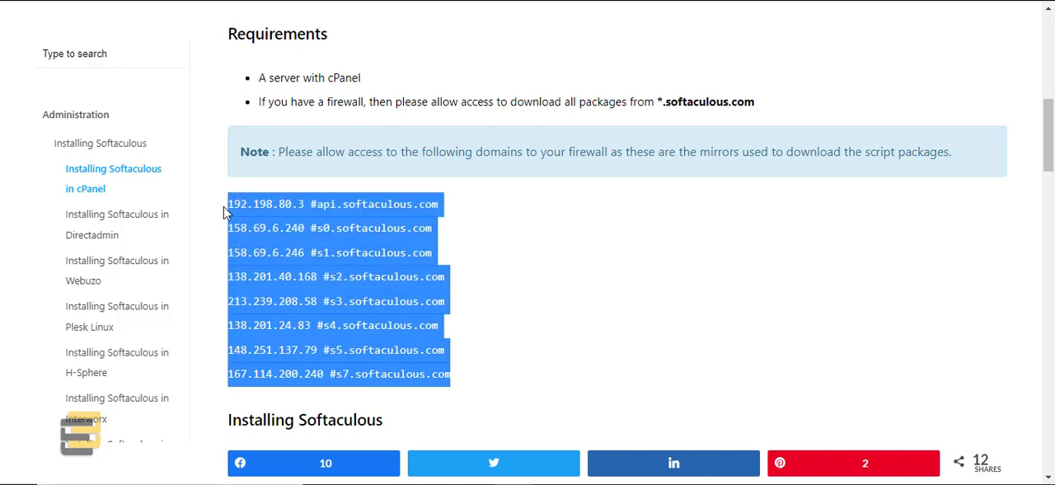
{"action": "left_click", "coordinate": [511, 281]}
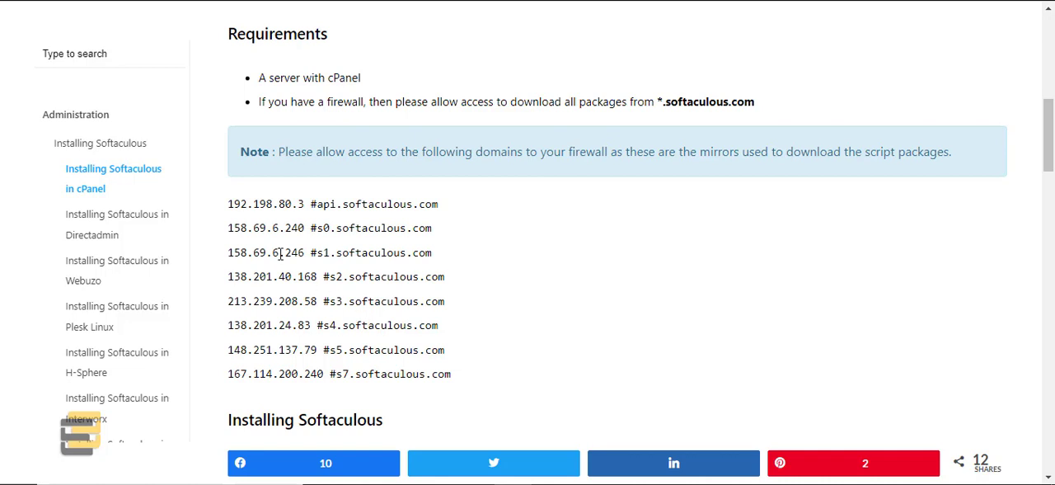
{"action": "left_click_drag", "start_coordinate": [228, 204], "coordinate": [305, 204]}
{"action": "left_click_drag", "start_coordinate": [229, 228], "coordinate": [306, 229]}
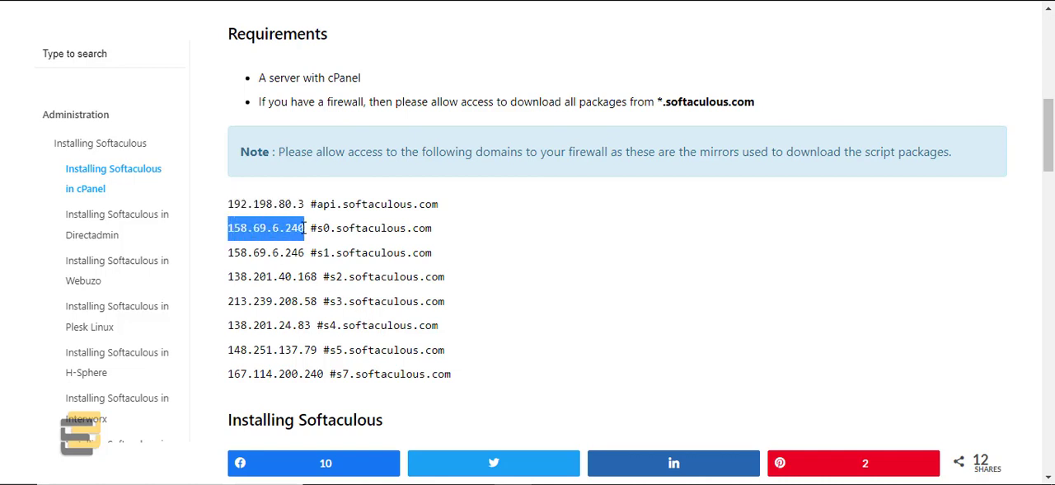
{"action": "left_click_drag", "start_coordinate": [229, 253], "coordinate": [304, 255]}
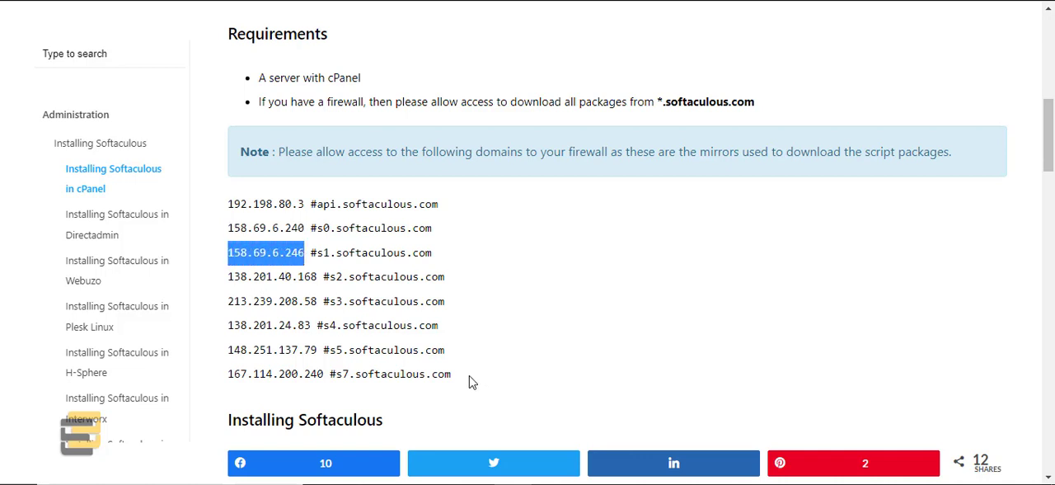
Step: Copy the whole list of Softaculous mirror IP addresses with their domain comments, from 192.198.80.3 to 167.114.200.240
{"action": "left_click_drag", "start_coordinate": [470, 381], "coordinate": [226, 206]}
{"action": "right_click", "coordinate": [258, 210]}
{"action": "left_click", "coordinate": [291, 172]}
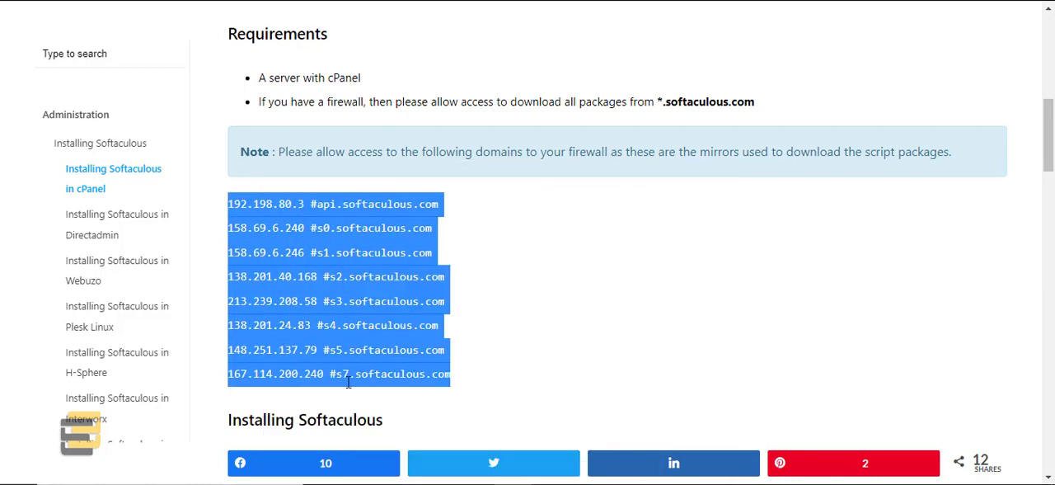
Step: Switch to WHM, search its tools for "fire" and open ConfigServer Security & Firewall
{"action": "key", "text": "ctrl+Tab"}
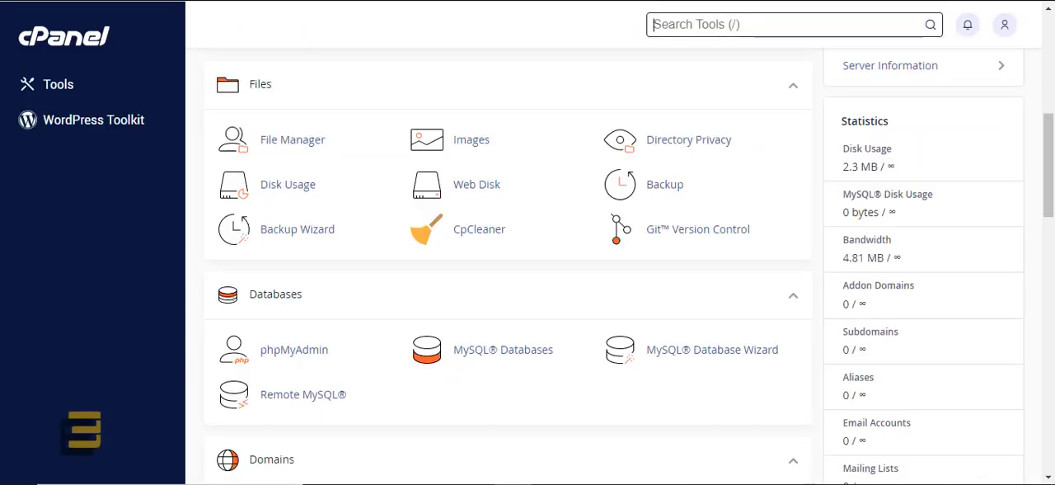
{"action": "left_click", "coordinate": [682, 28]}
{"action": "key", "text": "ctrl+shift+Tab"}
{"action": "key", "text": "ctrl+shift+Tab"}
{"action": "left_click", "coordinate": [666, 28]}
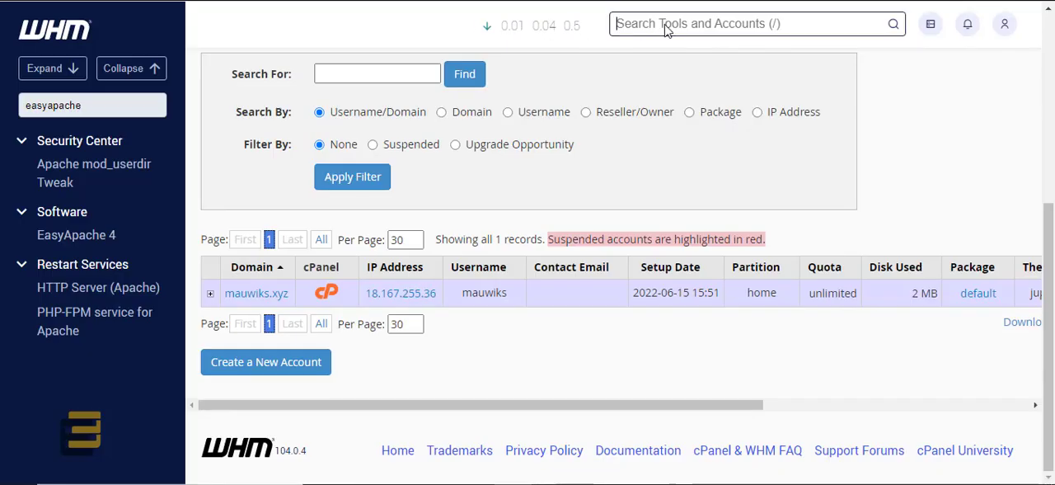
{"action": "type", "text": "fire"}
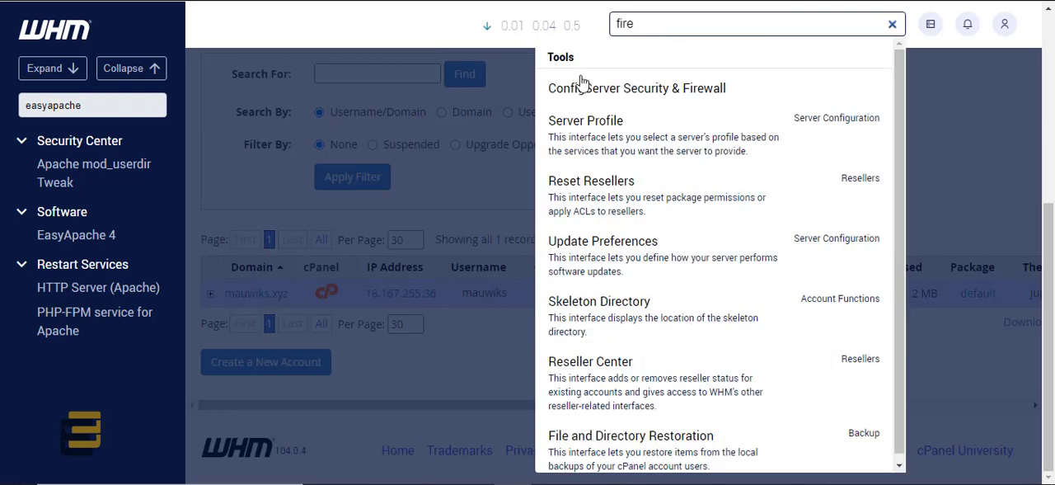
{"action": "left_click", "coordinate": [603, 92]}
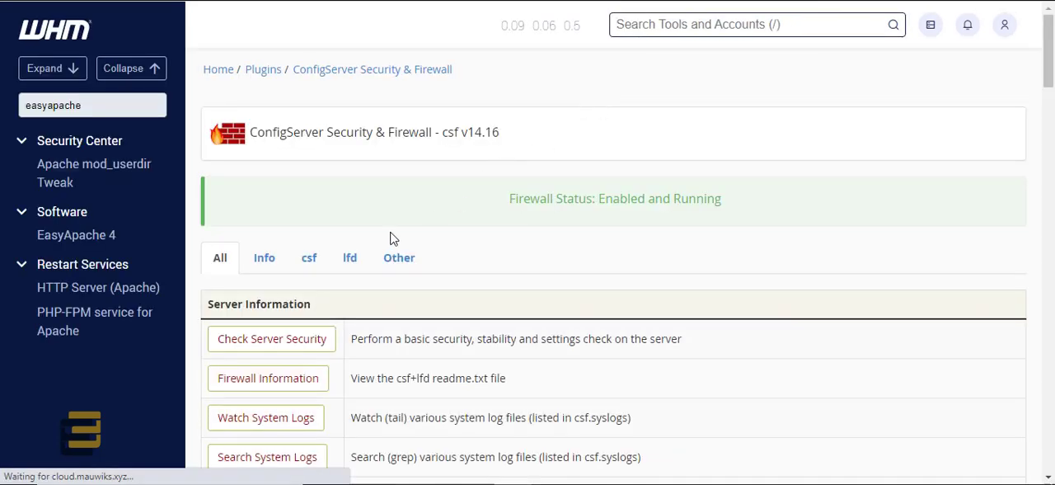
Step: Open the csf.allow IP address allow file for editing from the csf firewall options
{"action": "left_click", "coordinate": [311, 262]}
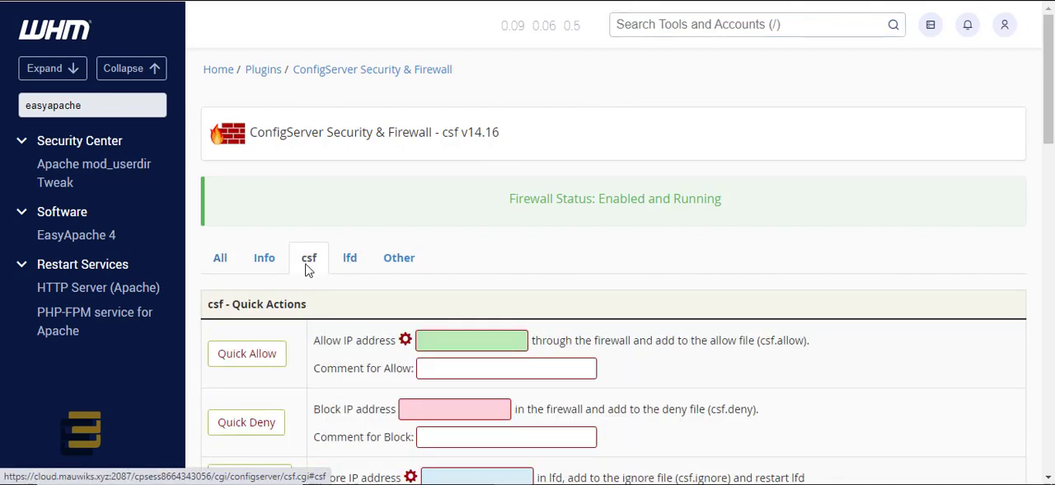
{"action": "scroll", "coordinate": [314, 272], "scroll_direction": "down", "scroll_amount": 4}
{"action": "scroll", "coordinate": [313, 280], "scroll_direction": "down", "scroll_amount": 3}
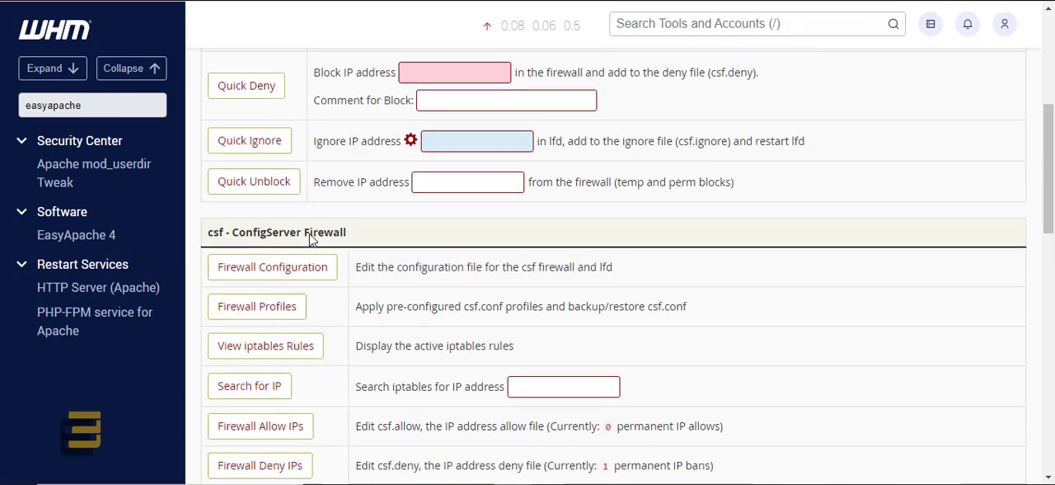
{"action": "scroll", "coordinate": [316, 264], "scroll_direction": "down", "scroll_amount": 1}
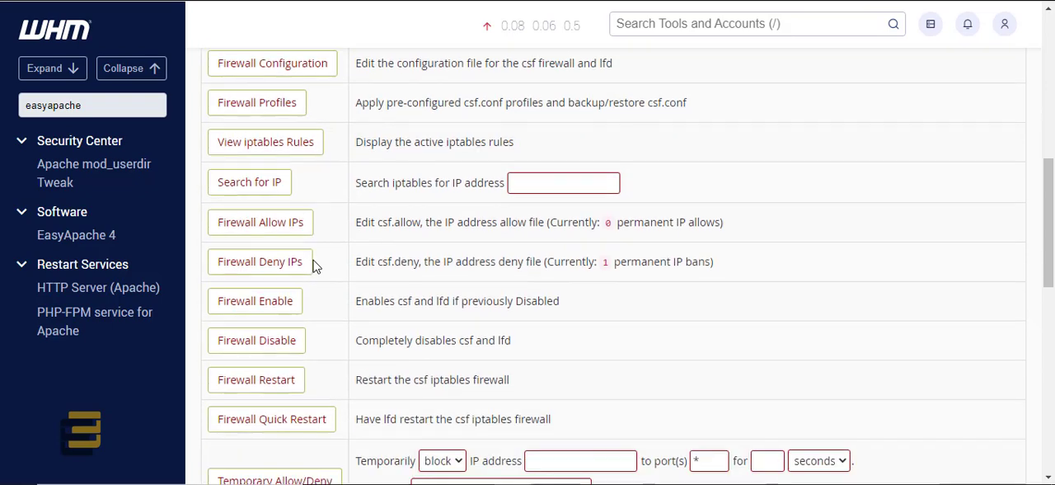
{"action": "left_click", "coordinate": [267, 233]}
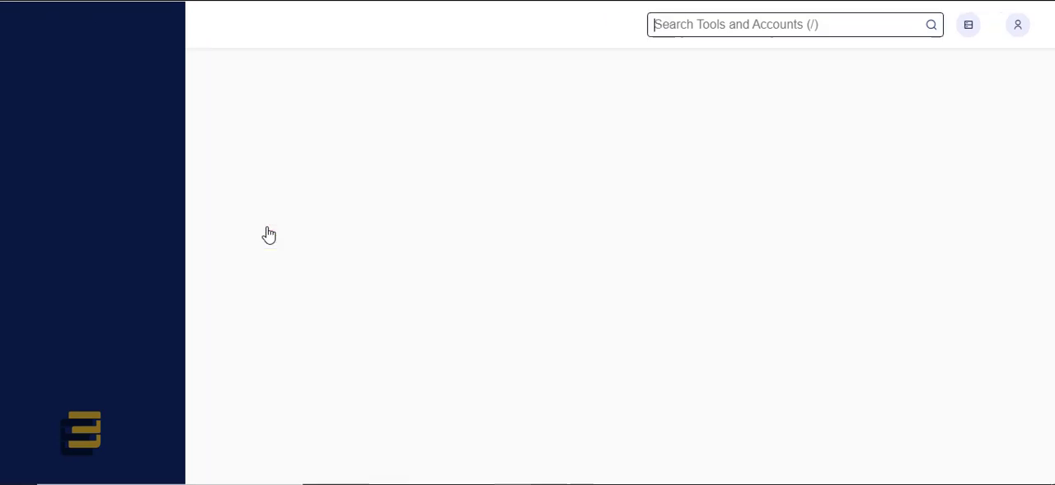
Step: Paste the copied Softaculous mirror IP list on a new line below "Include /etc/csf/cpanel.allow" in the csf.allow file
{"action": "scroll", "coordinate": [594, 202], "scroll_direction": "down", "scroll_amount": 4}
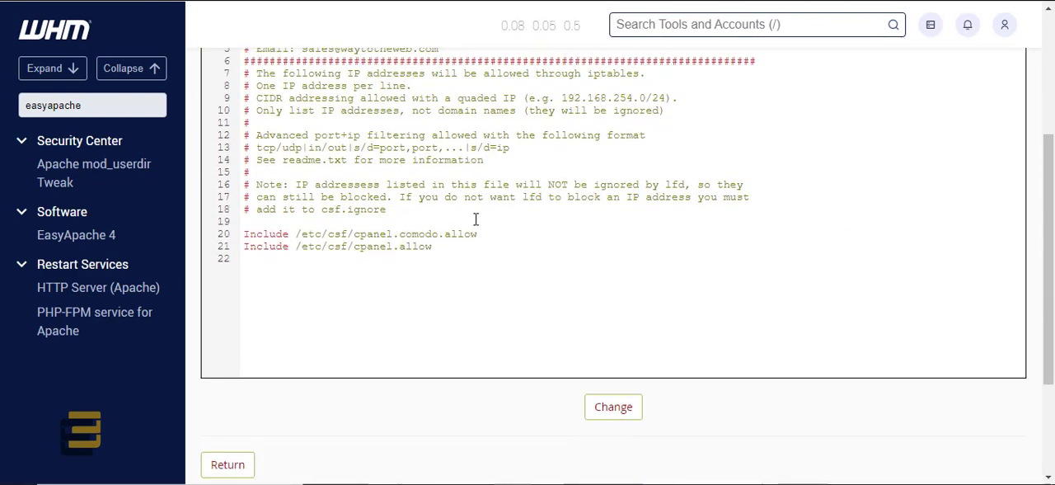
{"action": "left_click", "coordinate": [460, 249]}
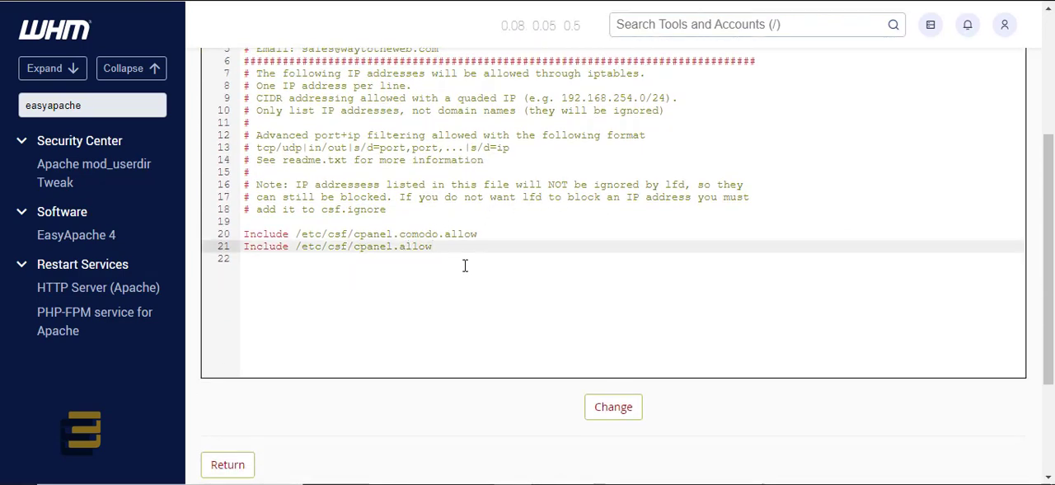
{"action": "key", "text": "Return"}
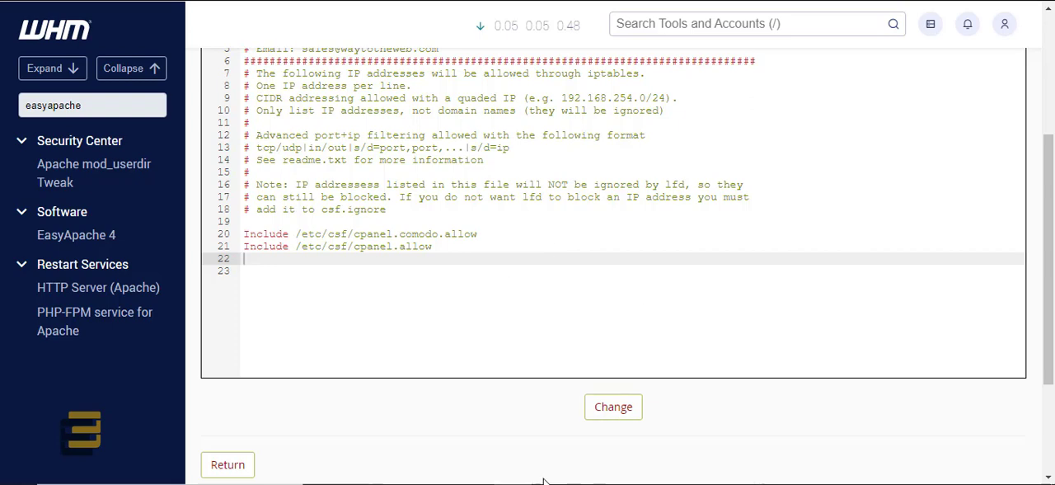
{"action": "scroll", "coordinate": [377, 274], "scroll_direction": "up", "scroll_amount": 1}
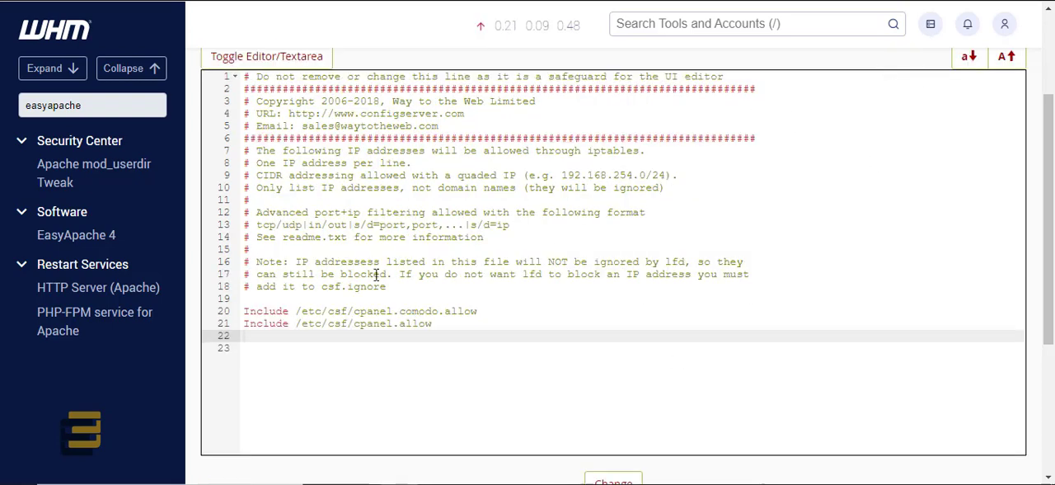
{"action": "right_click", "coordinate": [278, 339]}
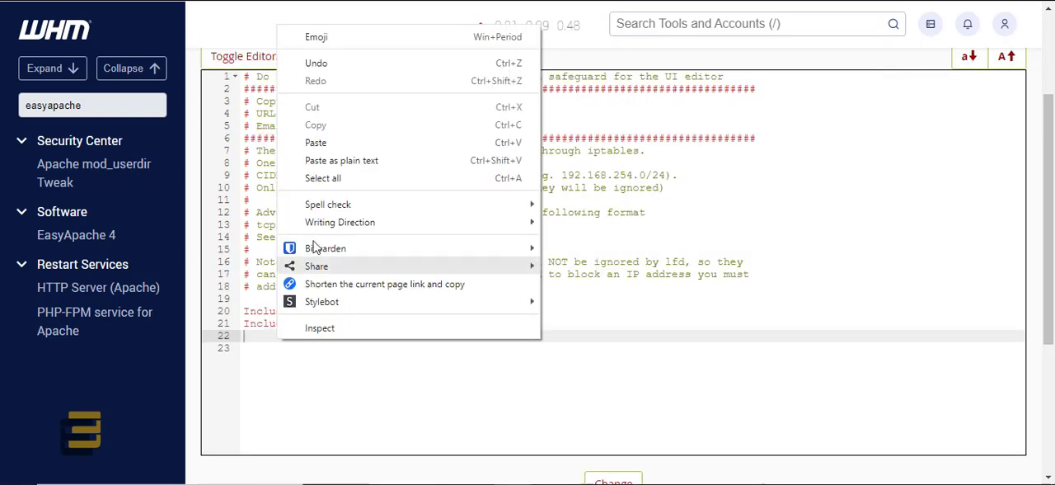
{"action": "left_click", "coordinate": [338, 142]}
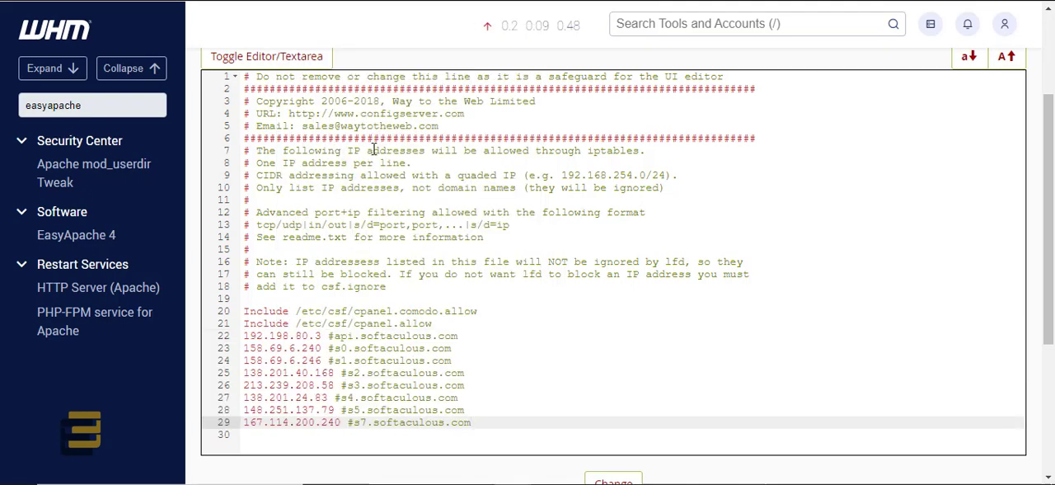
Step: Save the edited csf.allow file and restart csf and lfd, returning to the firewall's main page
{"action": "scroll", "coordinate": [544, 278], "scroll_direction": "down", "scroll_amount": 1}
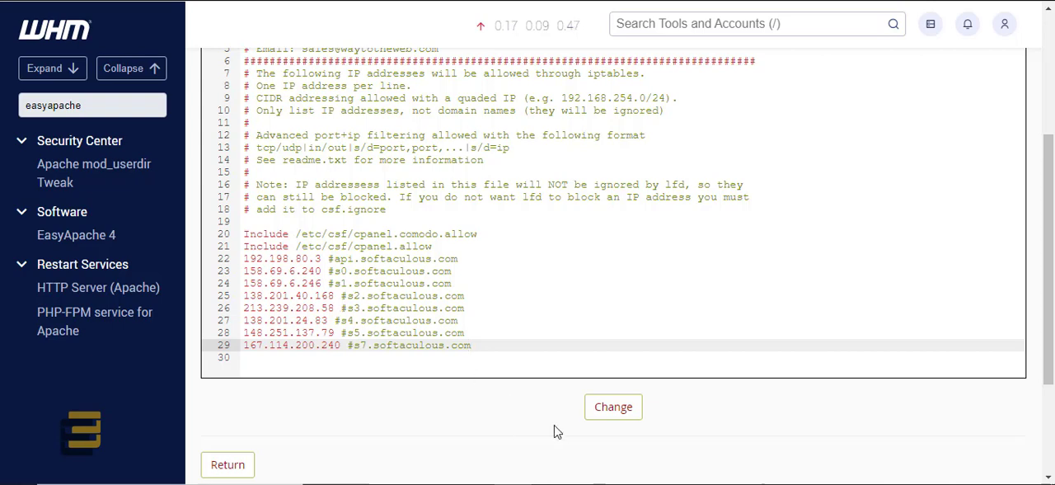
{"action": "left_click", "coordinate": [613, 413]}
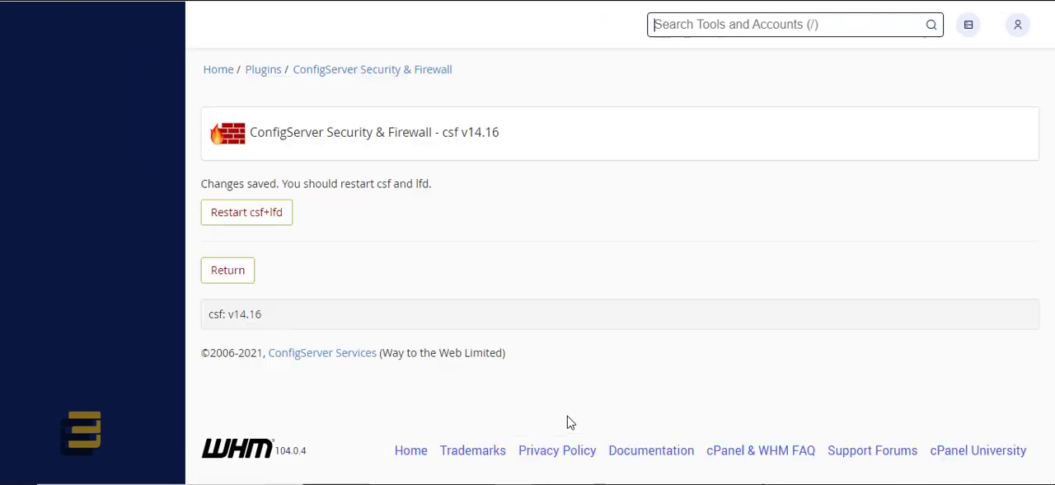
{"action": "left_click", "coordinate": [244, 216]}
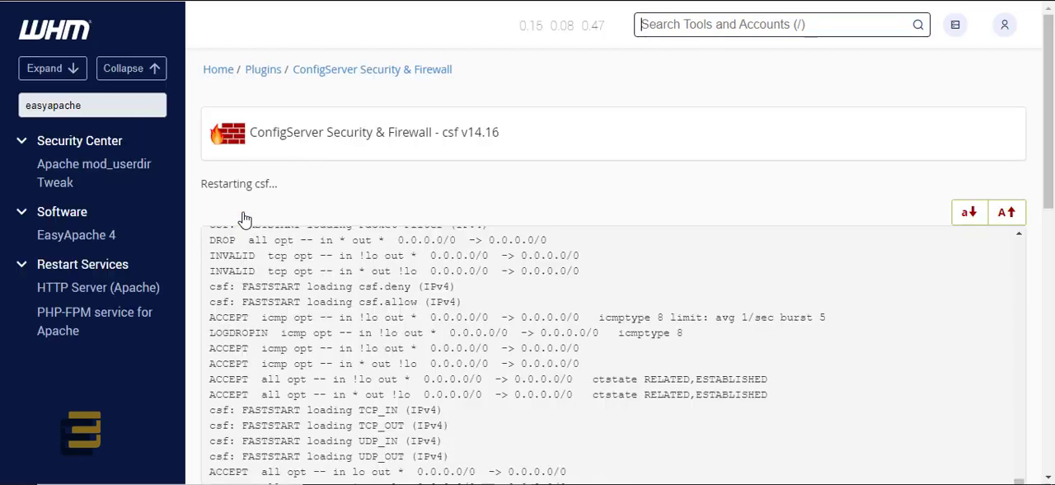
{"action": "scroll", "coordinate": [865, 286], "scroll_direction": "down", "scroll_amount": 5}
{"action": "scroll", "coordinate": [563, 409], "scroll_direction": "down", "scroll_amount": 2}
{"action": "left_click", "coordinate": [212, 335]}
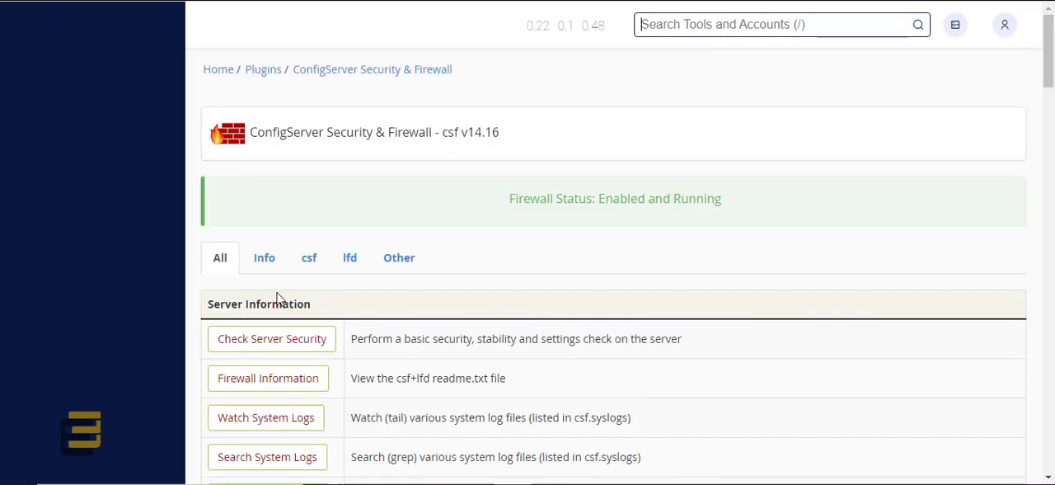
{"action": "left_click", "coordinate": [309, 259]}
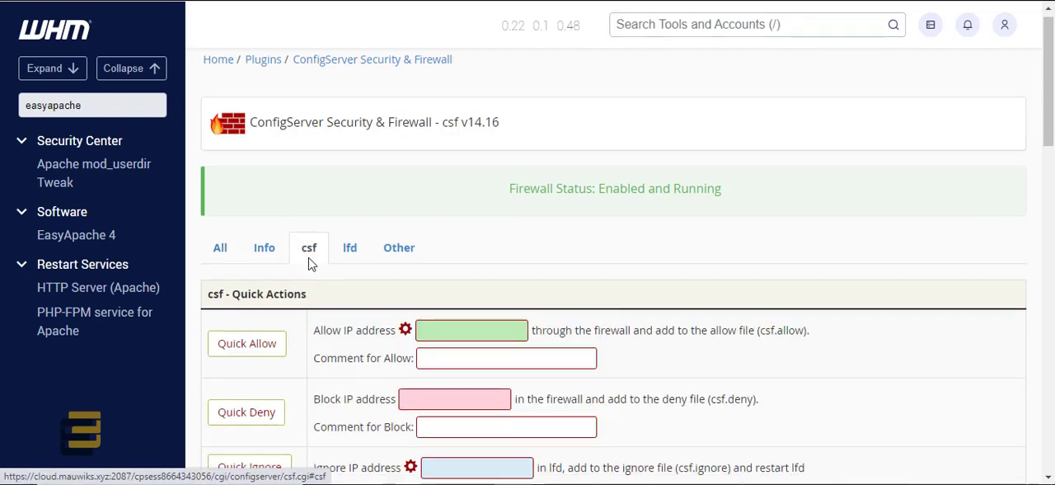
{"action": "scroll", "coordinate": [308, 263], "scroll_direction": "down", "scroll_amount": 3}
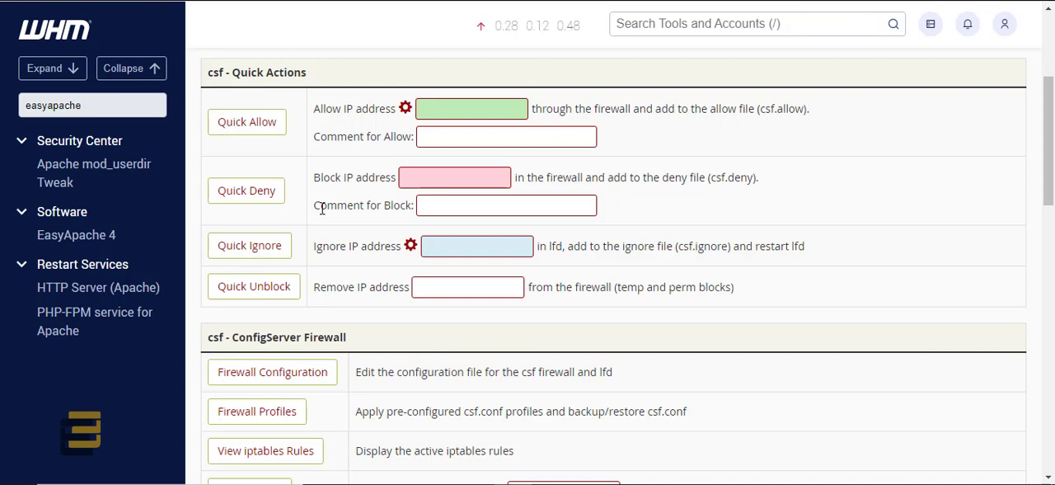
{"action": "scroll", "coordinate": [317, 241], "scroll_direction": "up", "scroll_amount": 1}
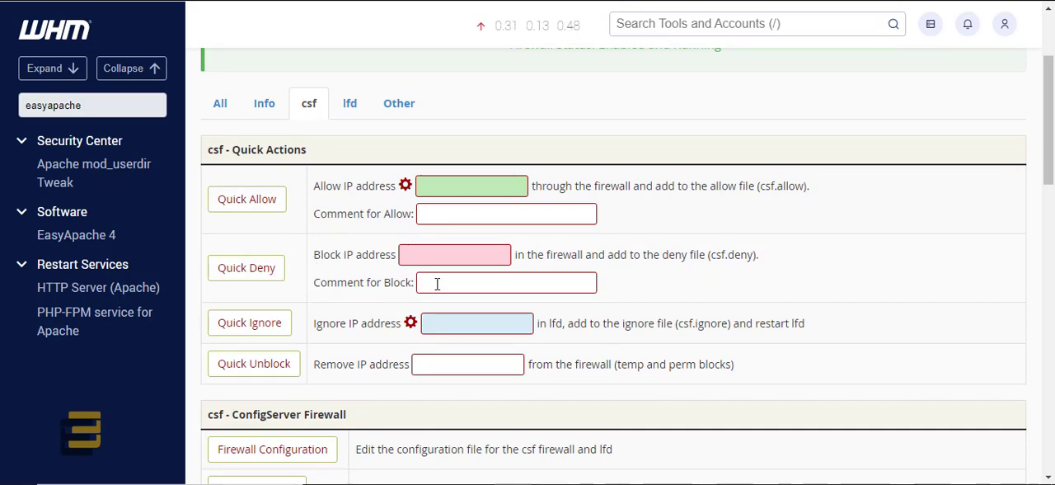
{"action": "scroll", "coordinate": [299, 378], "scroll_direction": "down", "scroll_amount": 3}
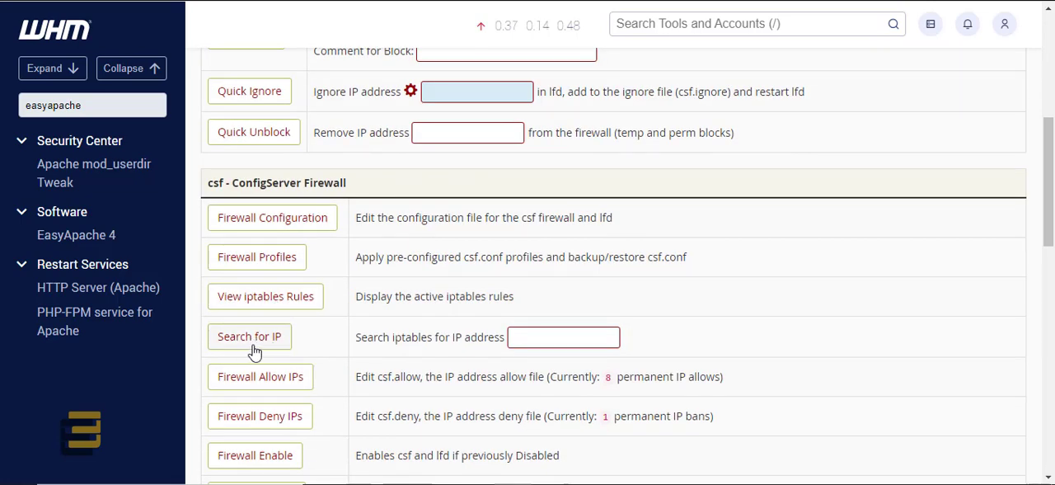
{"action": "left_click", "coordinate": [535, 339]}
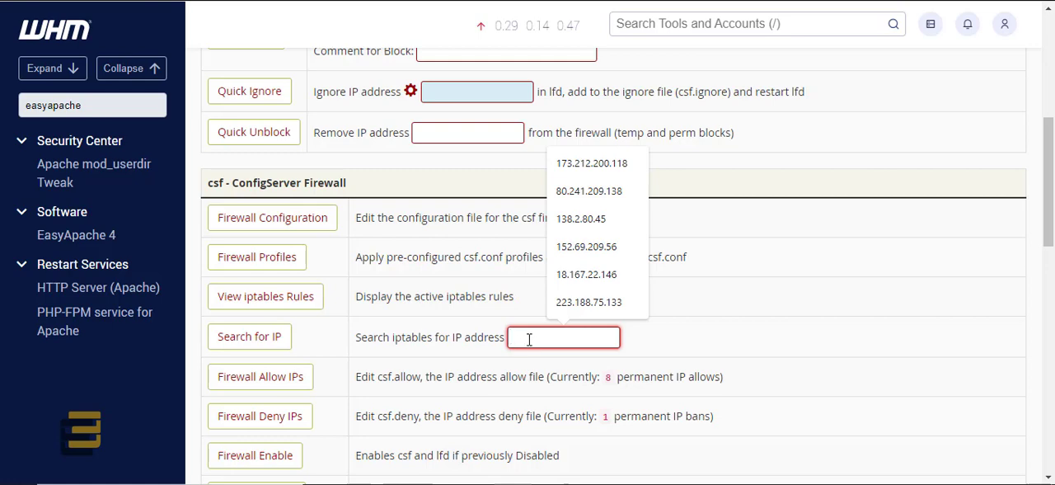
{"action": "left_click", "coordinate": [587, 302]}
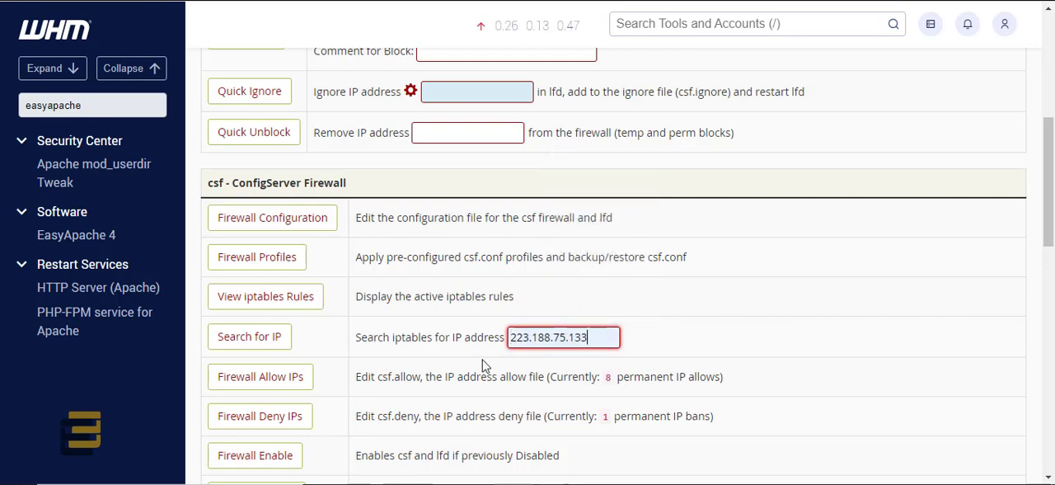
{"action": "left_click", "coordinate": [249, 337]}
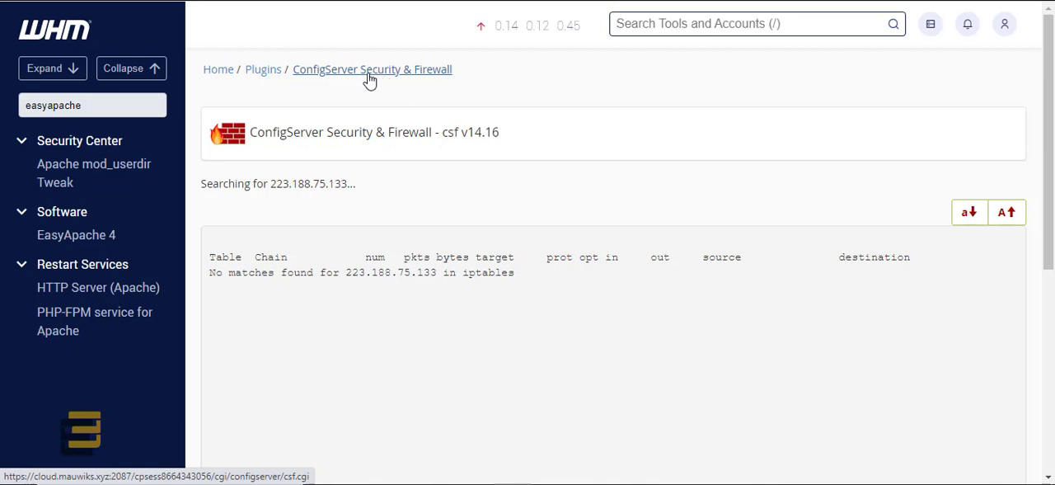
Step: Return to the firewall's main page and examine the csf quick actions, especially the Quick Unblock IP address entry
{"action": "left_click", "coordinate": [319, 79]}
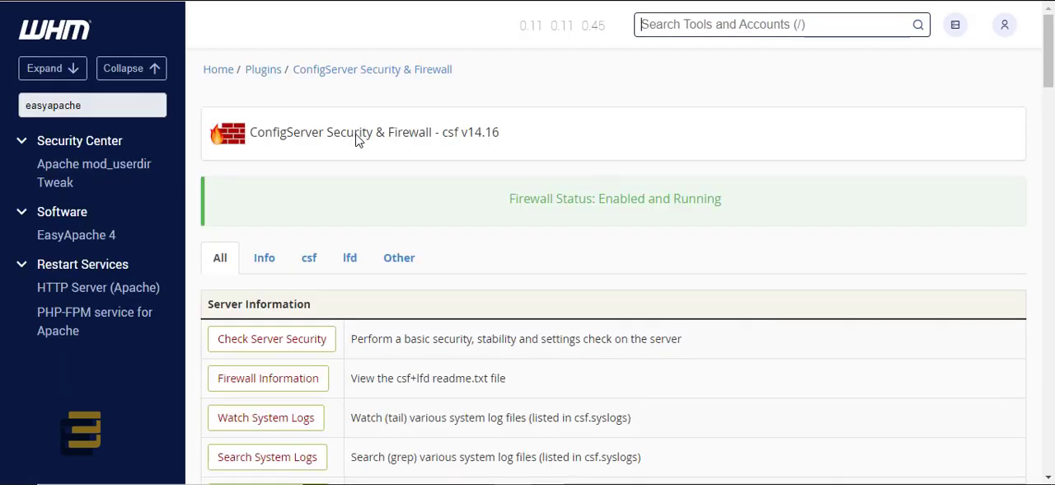
{"action": "scroll", "coordinate": [401, 332], "scroll_direction": "down", "scroll_amount": 3}
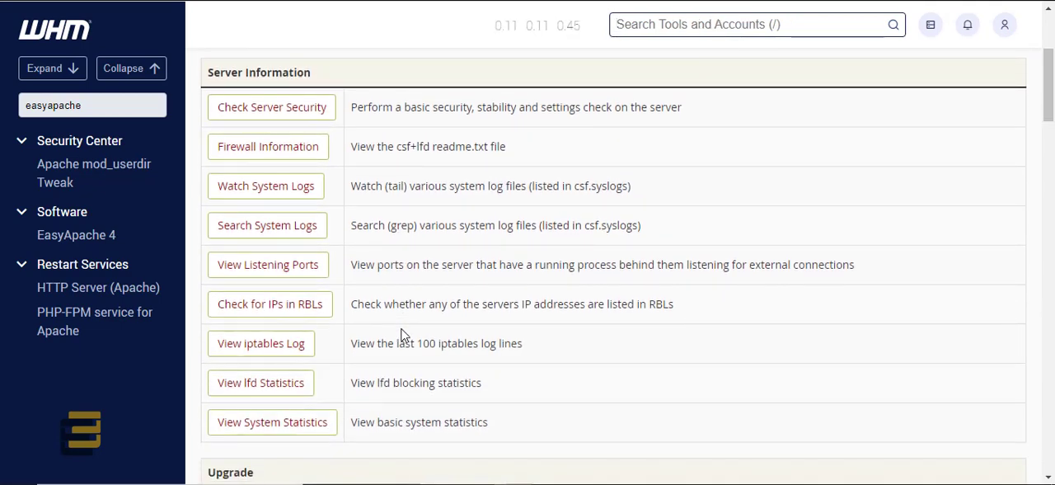
{"action": "scroll", "coordinate": [403, 333], "scroll_direction": "down", "scroll_amount": 2}
{"action": "scroll", "coordinate": [402, 333], "scroll_direction": "up", "scroll_amount": 3}
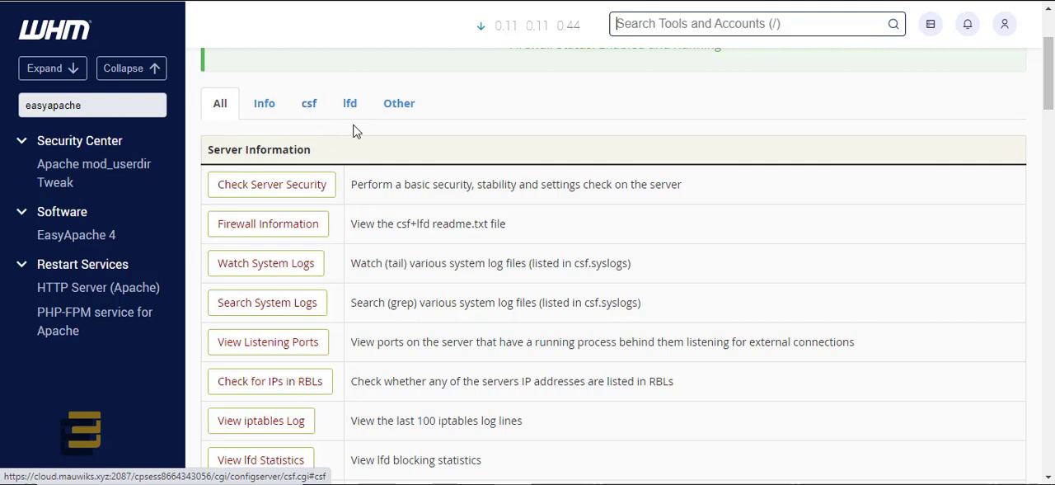
{"action": "left_click", "coordinate": [309, 112]}
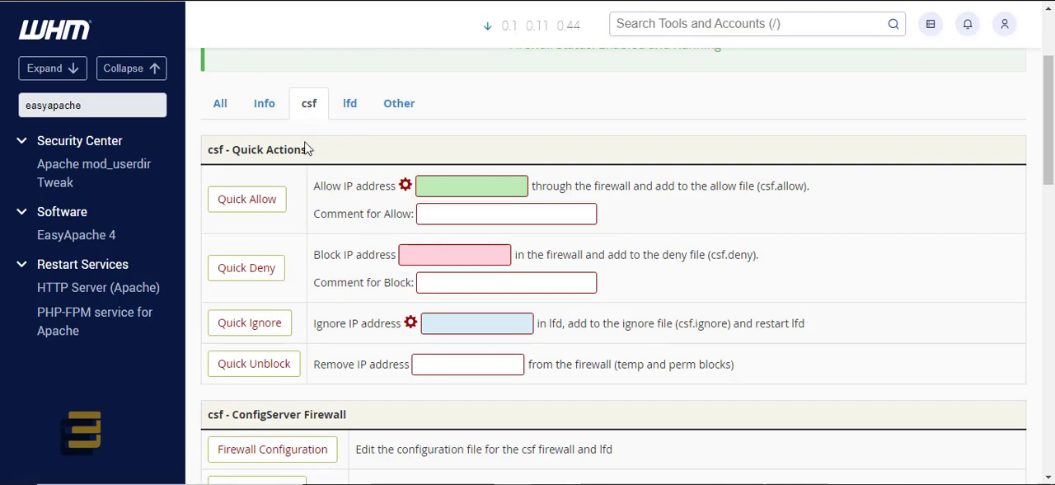
{"action": "scroll", "coordinate": [303, 278], "scroll_direction": "down", "scroll_amount": 1}
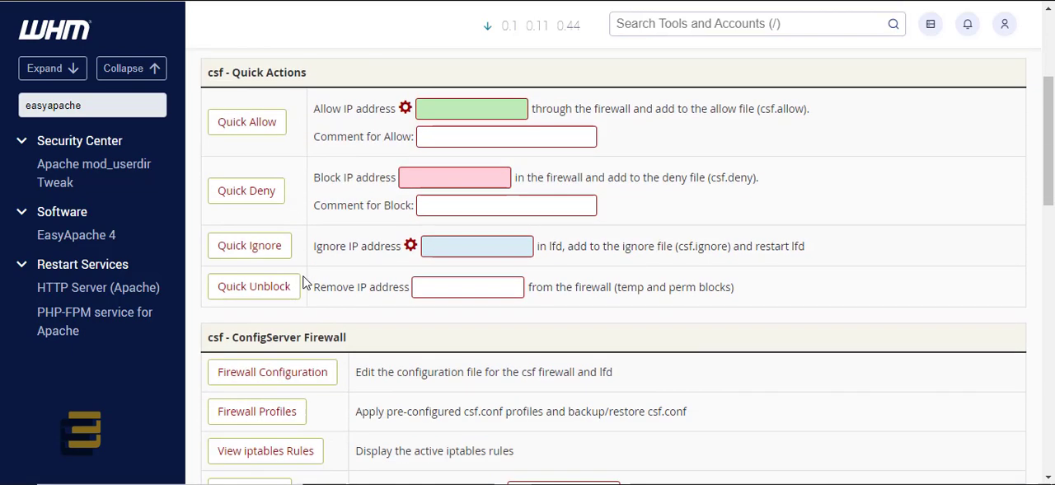
{"action": "left_click", "coordinate": [445, 284]}
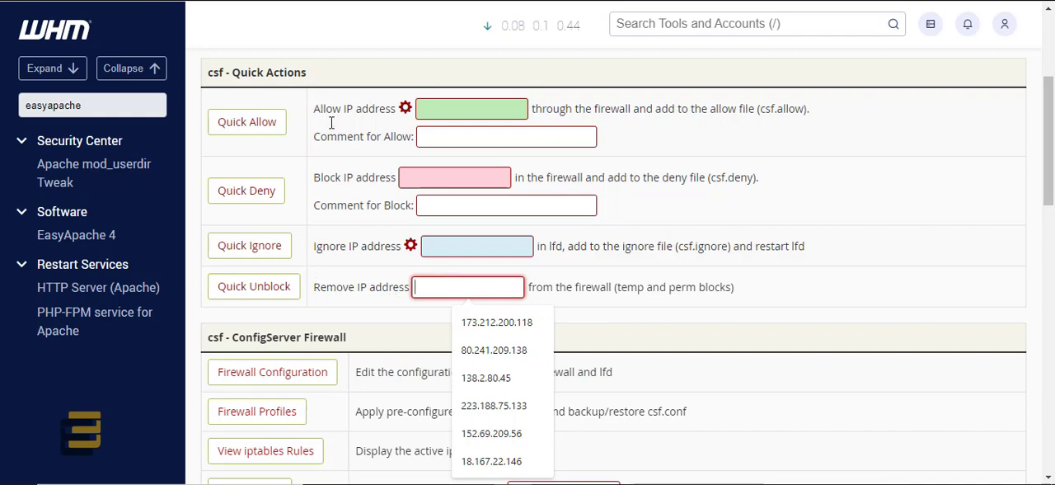
{"action": "scroll", "coordinate": [331, 122], "scroll_direction": "up", "scroll_amount": 2}
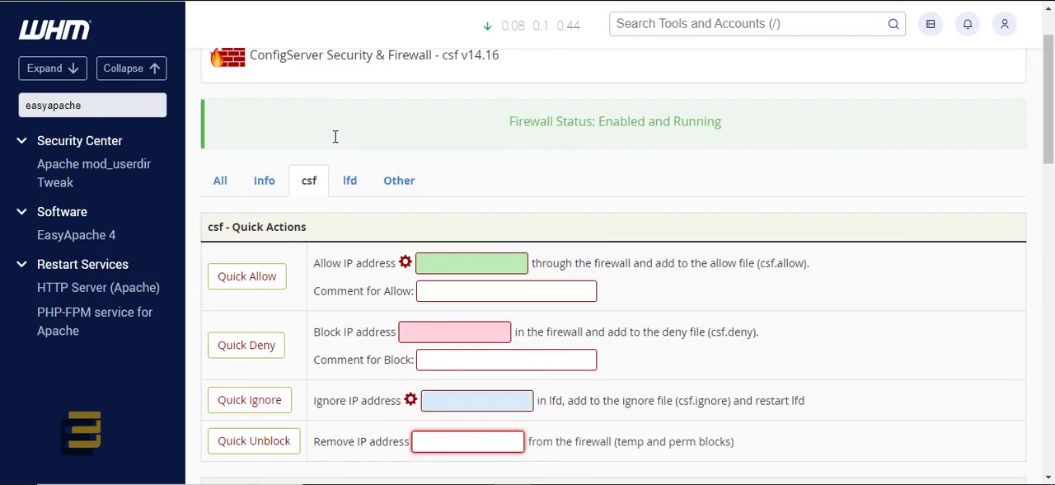
Step: Look over the Login Failure Daemon options and the csf Quick Ignore IP address entry
{"action": "left_click", "coordinate": [351, 187]}
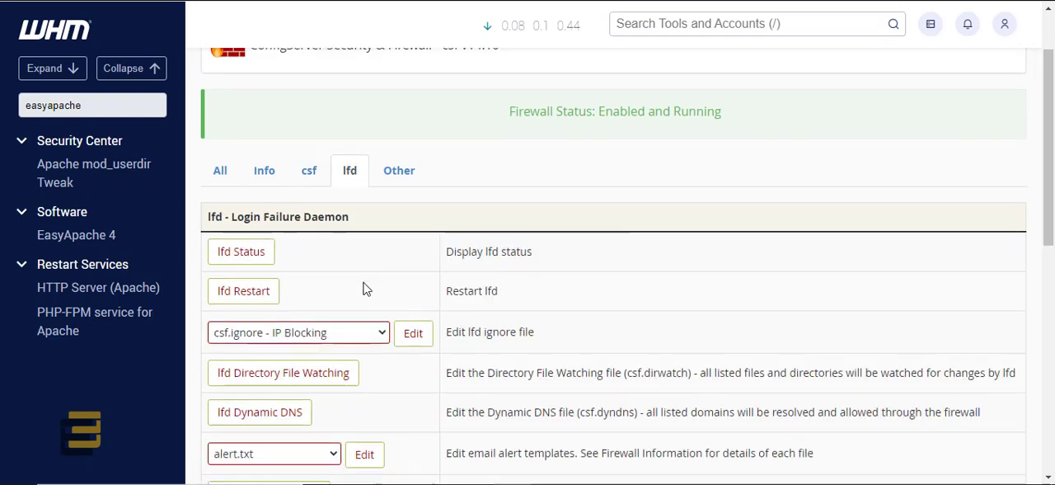
{"action": "scroll", "coordinate": [370, 295], "scroll_direction": "down", "scroll_amount": 1}
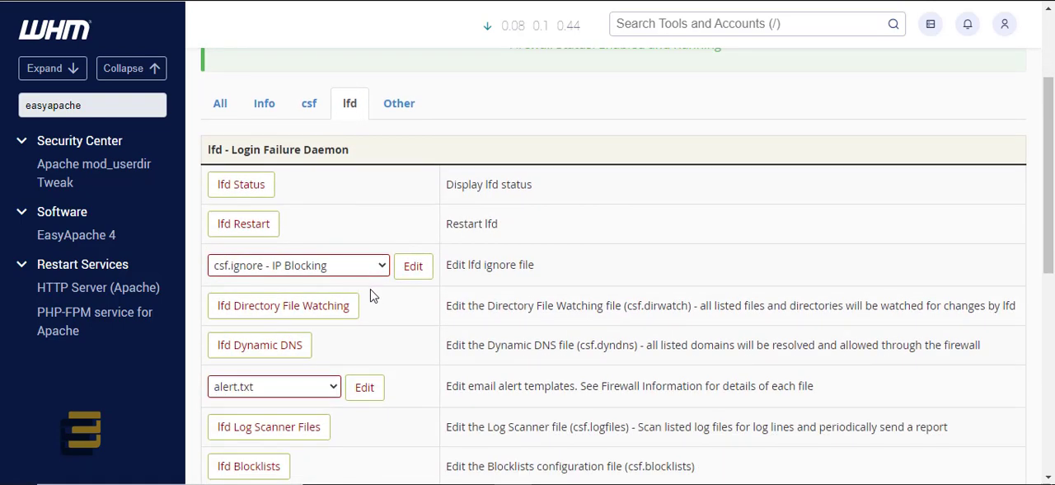
{"action": "left_click", "coordinate": [308, 105]}
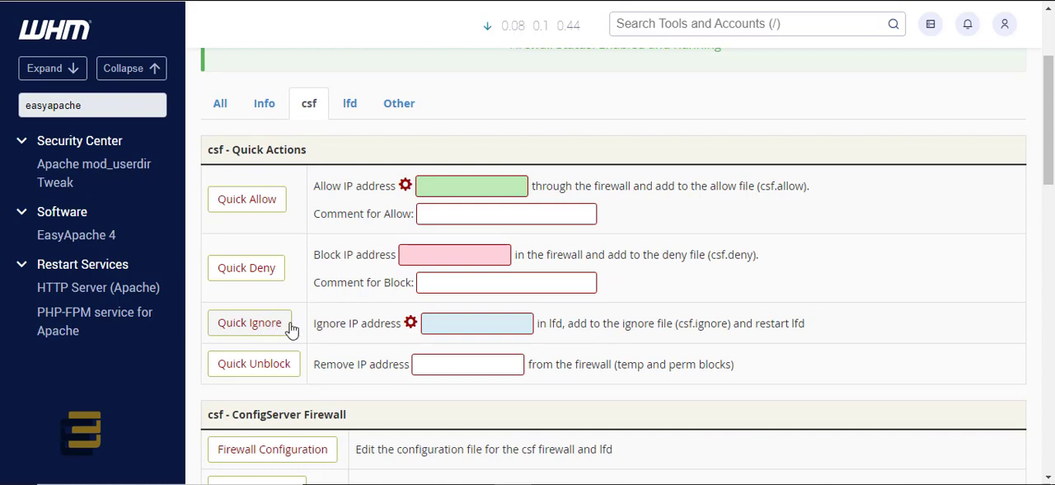
{"action": "left_click", "coordinate": [501, 324]}
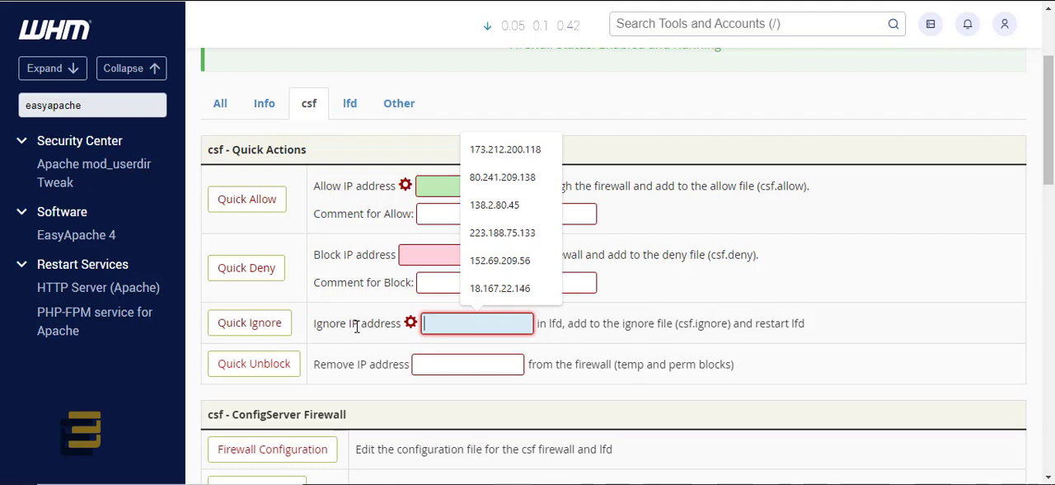
{"action": "left_click", "coordinate": [444, 325]}
{"action": "left_click", "coordinate": [359, 325]}
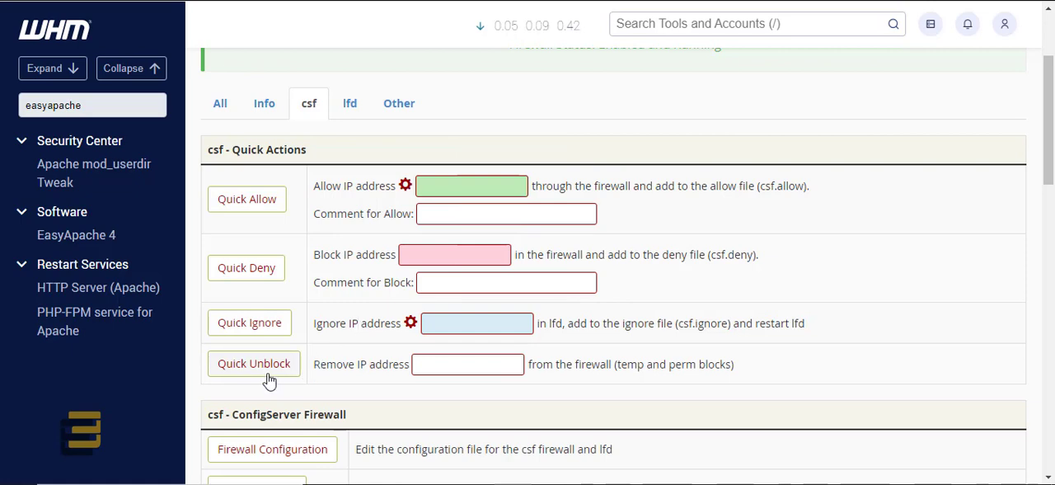
Step: Examine the ConfigServer Firewall options, including the allow and deny lists, enable, disable, restart and temporary IP entries
{"action": "scroll", "coordinate": [328, 340], "scroll_direction": "down", "scroll_amount": 2}
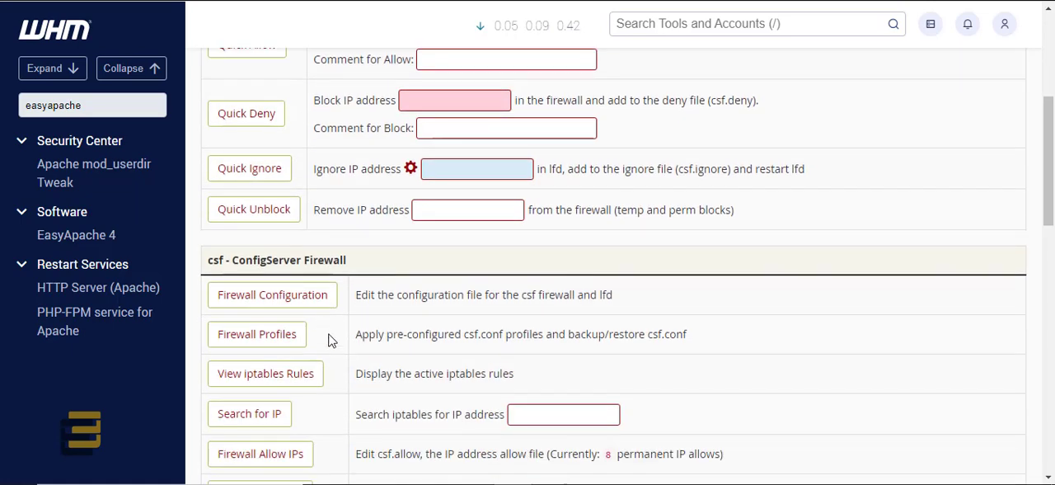
{"action": "scroll", "coordinate": [328, 340], "scroll_direction": "down", "scroll_amount": 2}
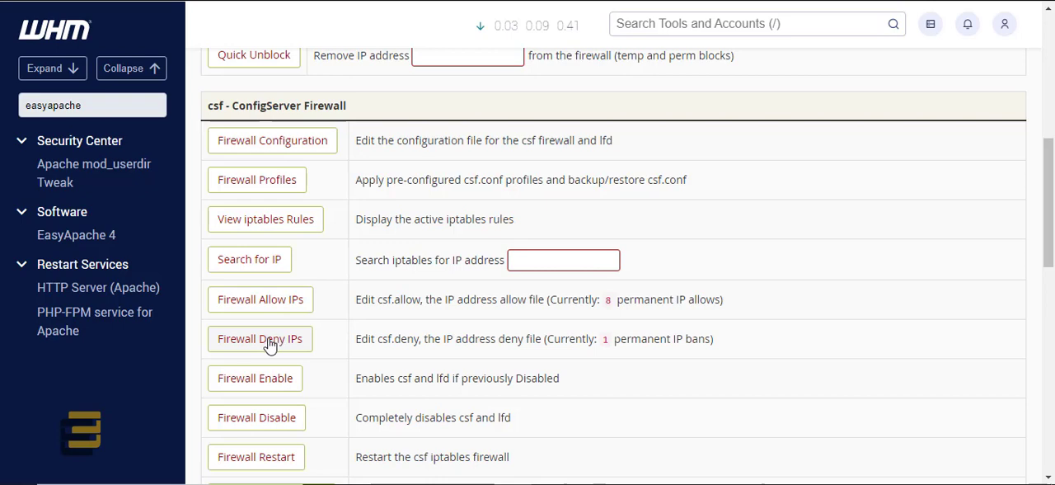
{"action": "scroll", "coordinate": [320, 347], "scroll_direction": "down", "scroll_amount": 1}
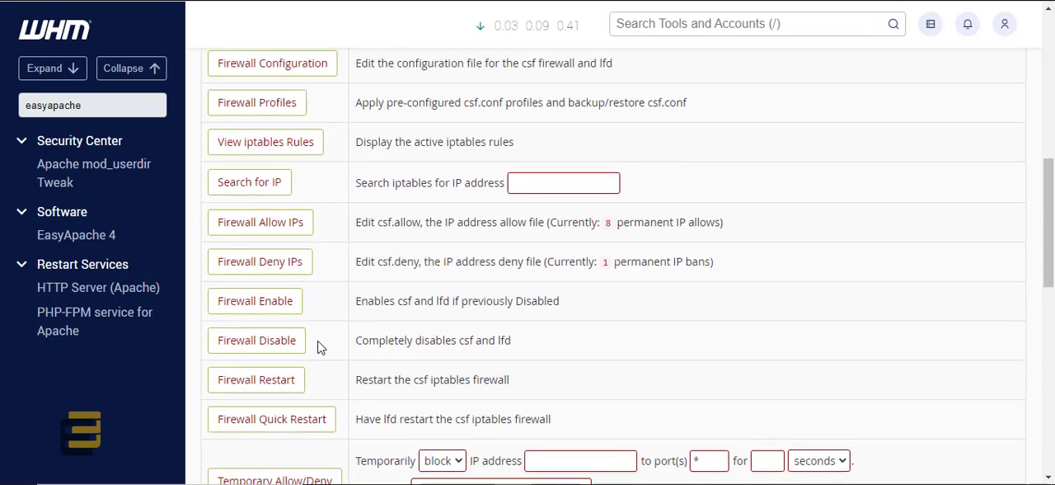
{"action": "scroll", "coordinate": [320, 376], "scroll_direction": "down", "scroll_amount": 2}
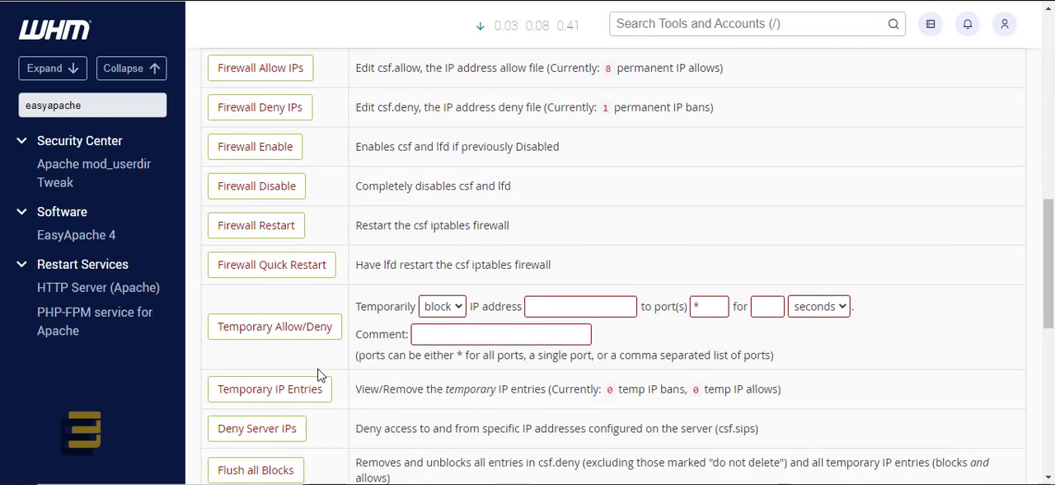
{"action": "scroll", "coordinate": [319, 365], "scroll_direction": "down", "scroll_amount": 1}
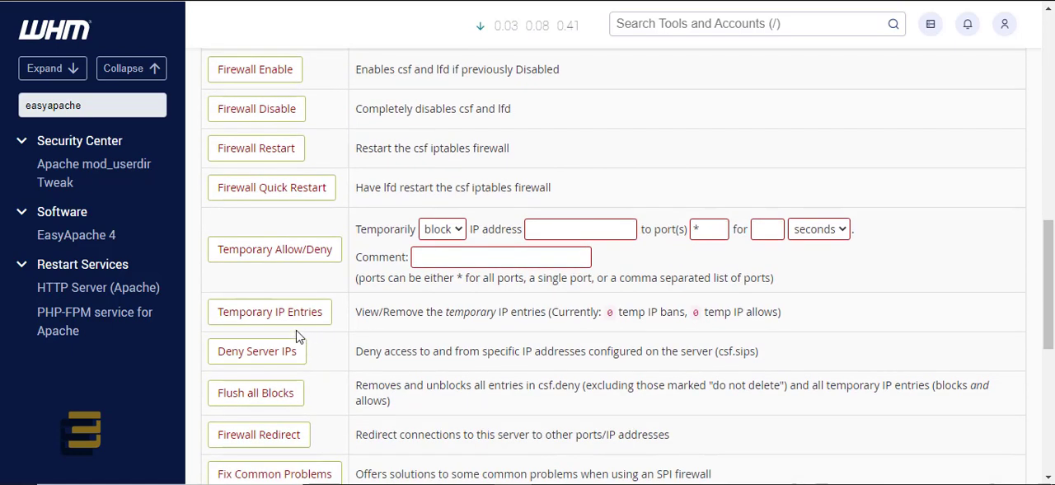
{"action": "scroll", "coordinate": [309, 362], "scroll_direction": "down", "scroll_amount": 1}
{"action": "scroll", "coordinate": [305, 363], "scroll_direction": "up", "scroll_amount": 4}
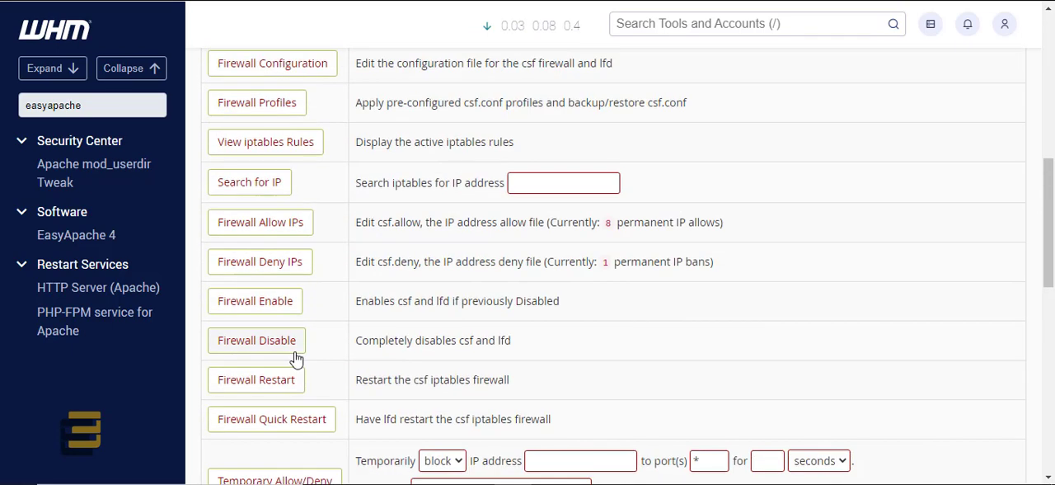
Step: Examine the iptables IP search, the allow and deny list entries, and the csf quick actions on the firewall page
{"action": "scroll", "coordinate": [296, 359], "scroll_direction": "up", "scroll_amount": 2}
{"action": "left_click", "coordinate": [526, 336]}
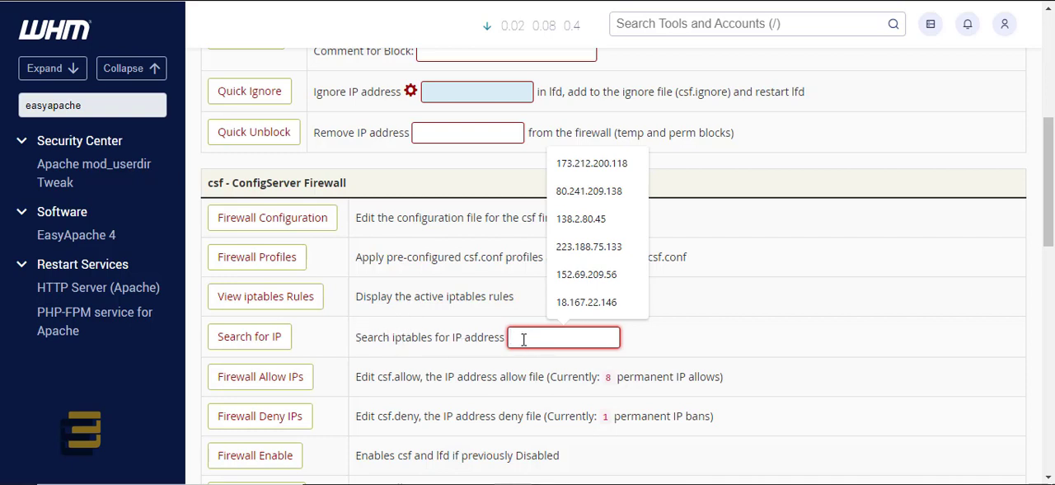
{"action": "left_click", "coordinate": [417, 338]}
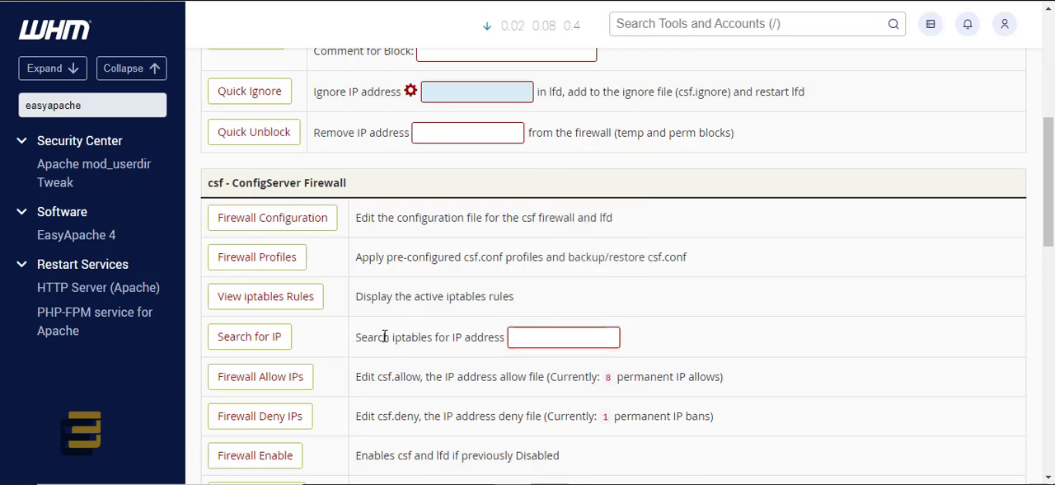
{"action": "scroll", "coordinate": [386, 336], "scroll_direction": "down", "scroll_amount": 1}
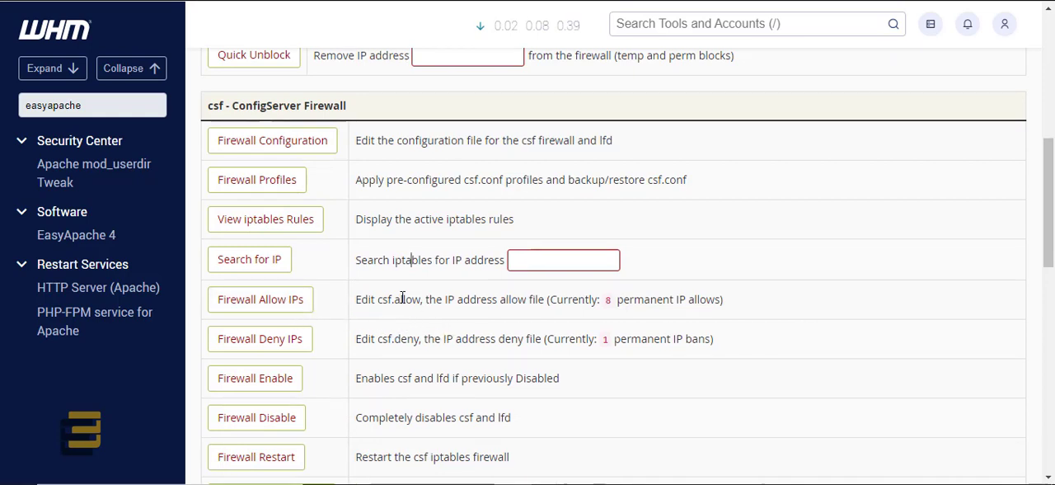
{"action": "scroll", "coordinate": [412, 260], "scroll_direction": "down", "scroll_amount": 2}
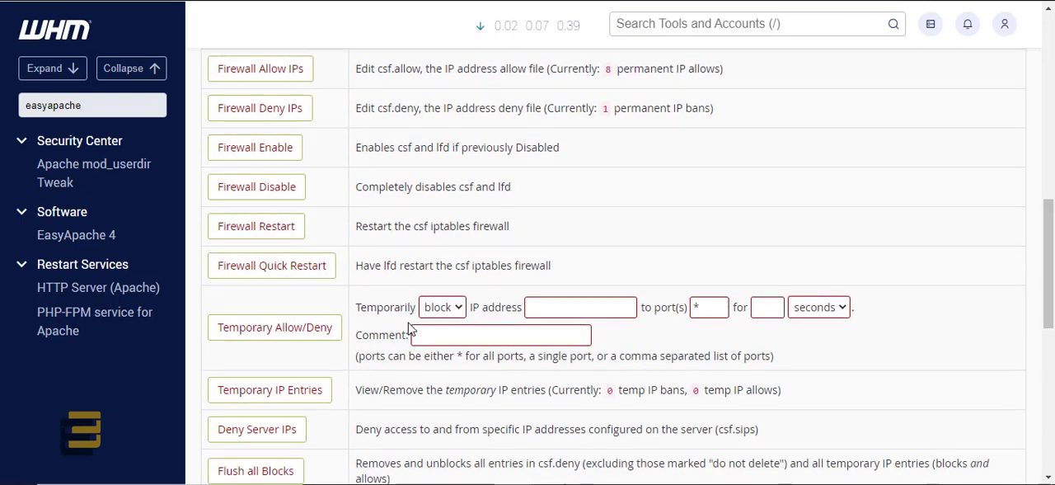
{"action": "scroll", "coordinate": [281, 257], "scroll_direction": "up", "scroll_amount": 1}
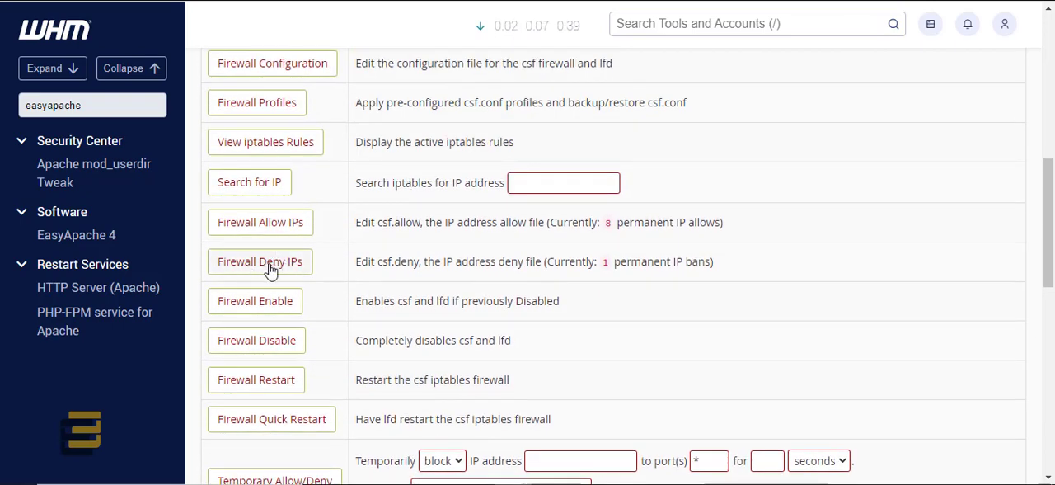
{"action": "scroll", "coordinate": [354, 279], "scroll_direction": "up", "scroll_amount": 2}
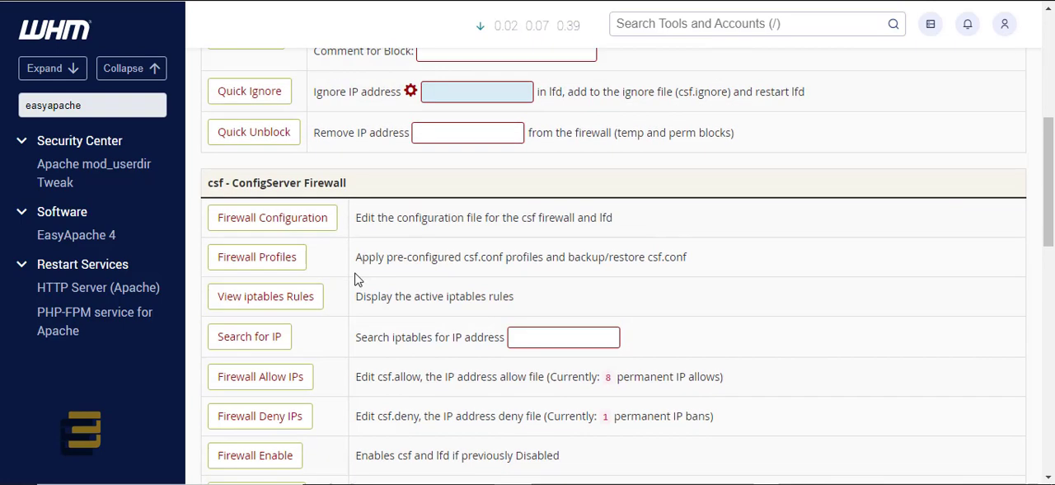
{"action": "scroll", "coordinate": [357, 280], "scroll_direction": "up", "scroll_amount": 1}
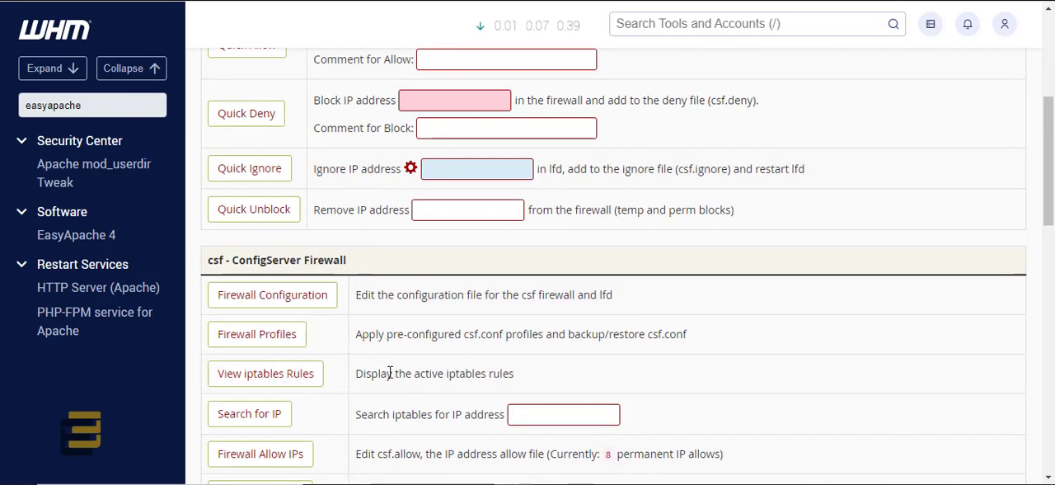
{"action": "scroll", "coordinate": [371, 373], "scroll_direction": "up", "scroll_amount": 2}
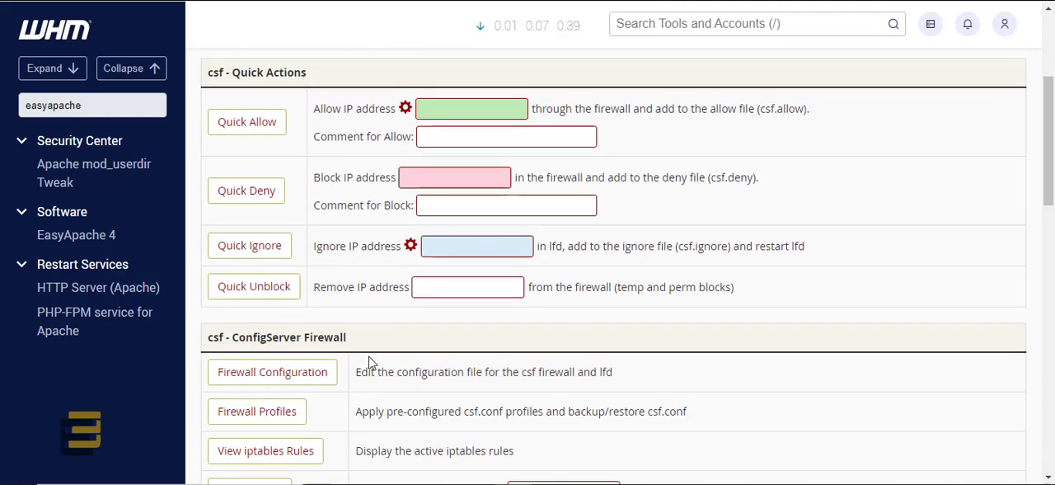
Step: Look over the remaining csf options, from temporary allow/deny and Deny Server IPs to Flush all Blocks, Firewall Redirect and Fix Common Problems
{"action": "scroll", "coordinate": [371, 362], "scroll_direction": "down", "scroll_amount": 1}
{"action": "scroll", "coordinate": [370, 362], "scroll_direction": "down", "scroll_amount": 7}
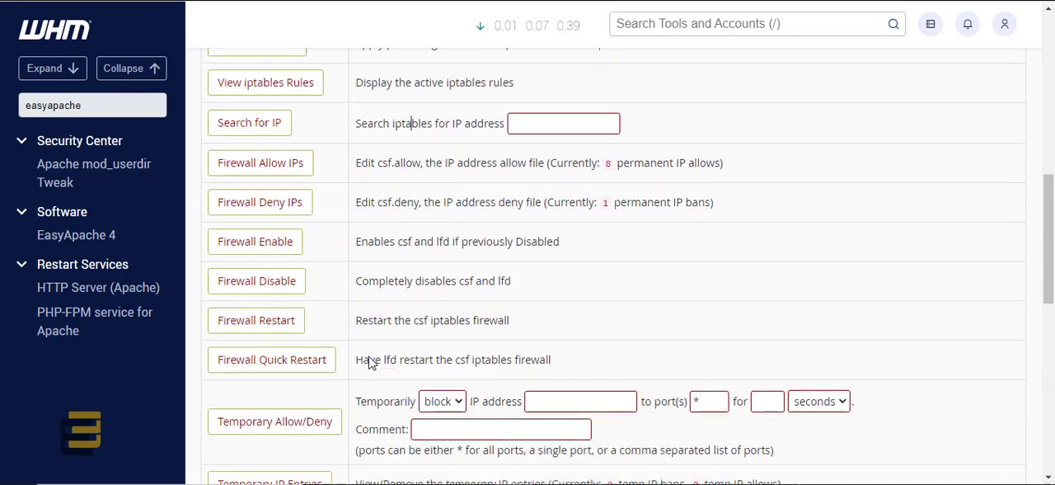
{"action": "scroll", "coordinate": [371, 356], "scroll_direction": "down", "scroll_amount": 1}
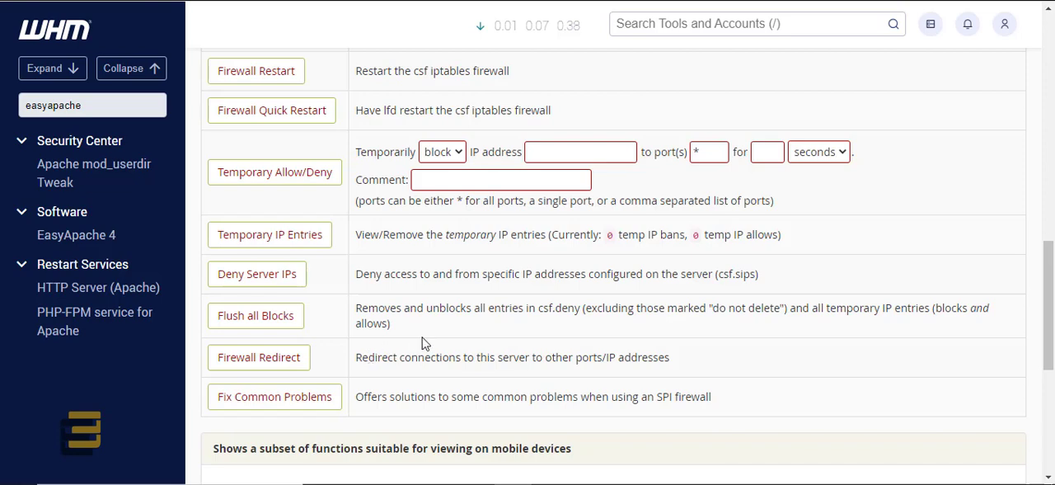
{"action": "scroll", "coordinate": [424, 343], "scroll_direction": "down", "scroll_amount": 1}
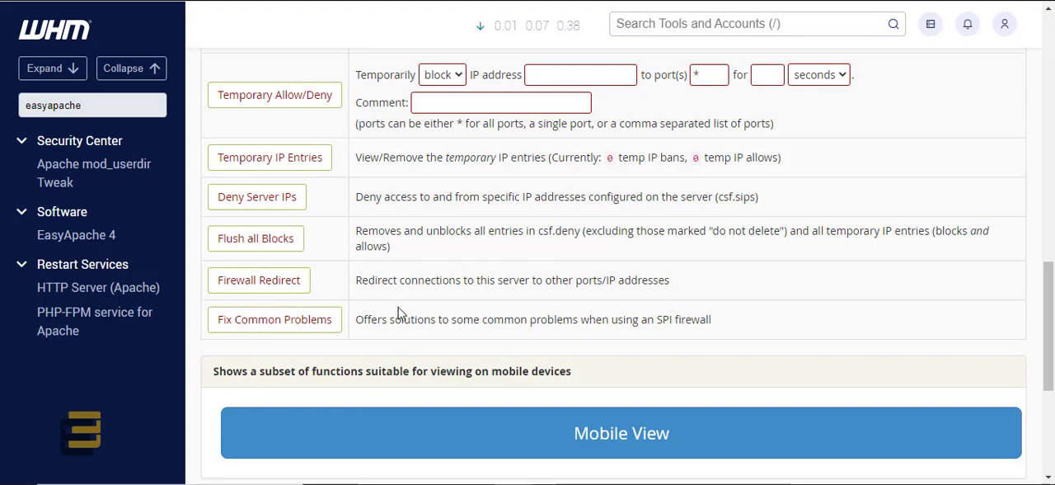
{"action": "scroll", "coordinate": [381, 349], "scroll_direction": "down", "scroll_amount": 1}
{"action": "scroll", "coordinate": [384, 375], "scroll_direction": "up", "scroll_amount": 6}
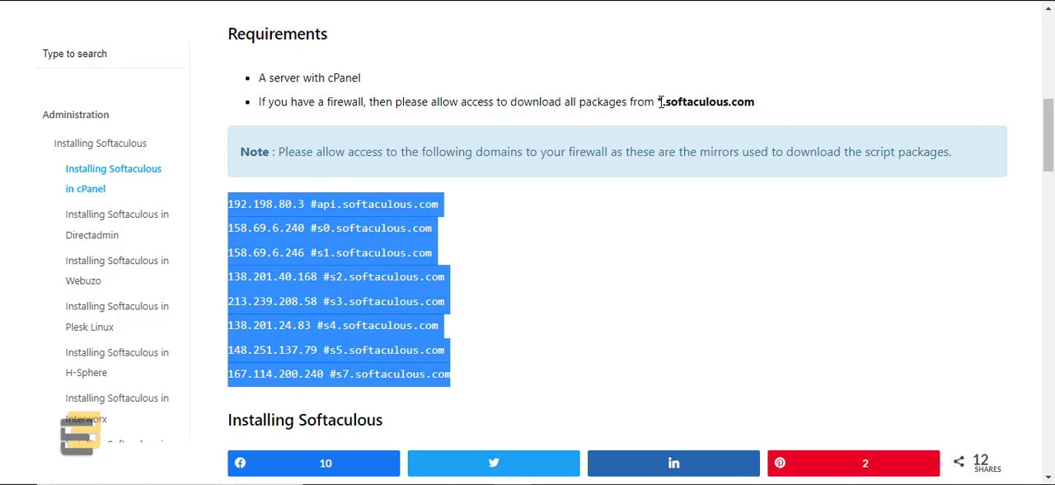
Step: Switch to the Softaculous installation guide and copy the domain *.softaculous.com from its requirements
{"action": "left_click_drag", "start_coordinate": [658, 102], "coordinate": [770, 108]}
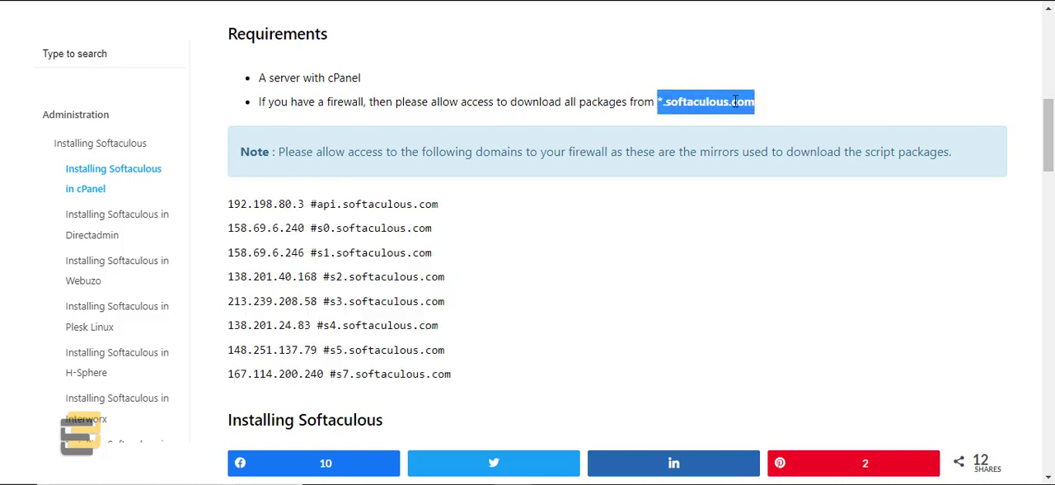
{"action": "right_click", "coordinate": [735, 101]}
{"action": "left_click", "coordinate": [750, 111]}
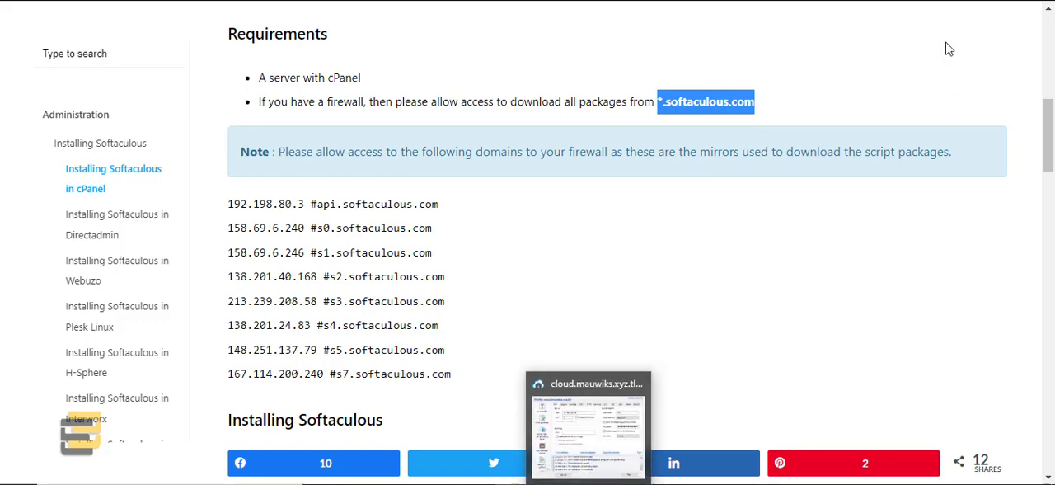
Step: Switch to Bitvise SSH Client and bring up a root terminal session on the cPanel server
{"action": "left_click", "coordinate": [588, 462]}
{"action": "left_click_drag", "start_coordinate": [553, 57], "coordinate": [501, 50]}
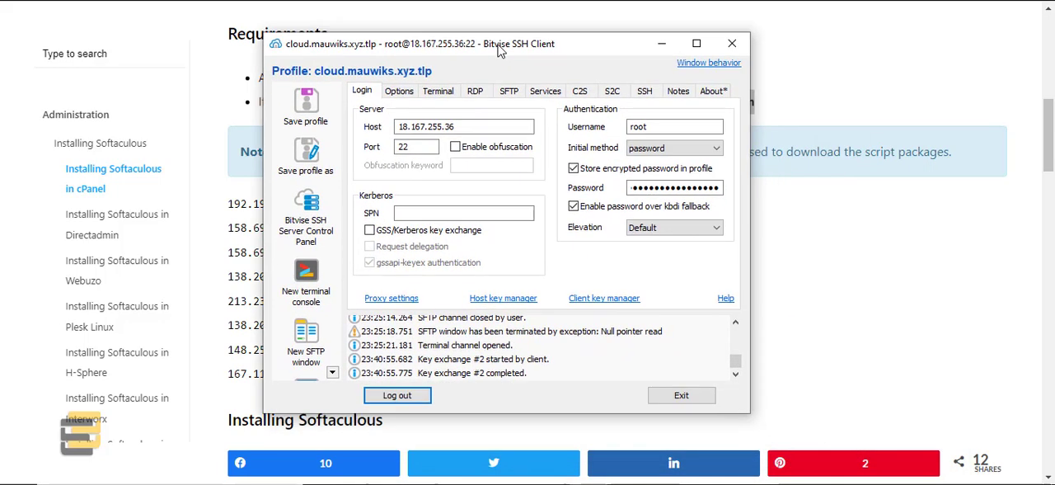
{"action": "left_click", "coordinate": [306, 276]}
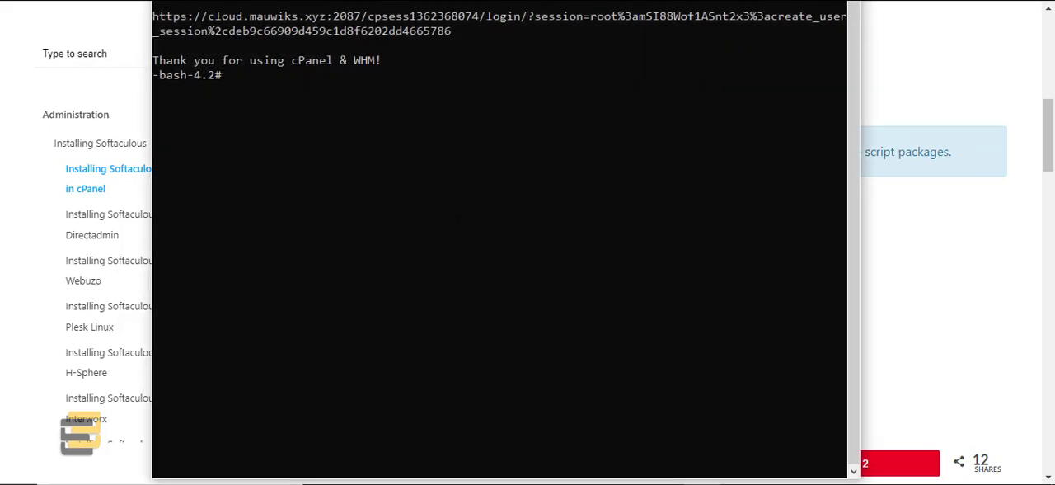
{"action": "type", "text": "passwd"}
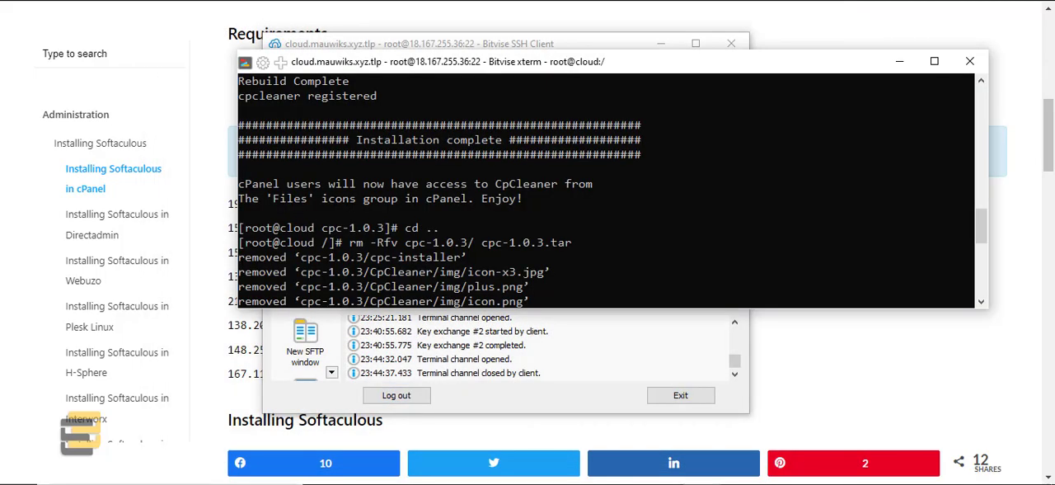
{"action": "left_click_drag", "start_coordinate": [508, 68], "coordinate": [438, 100]}
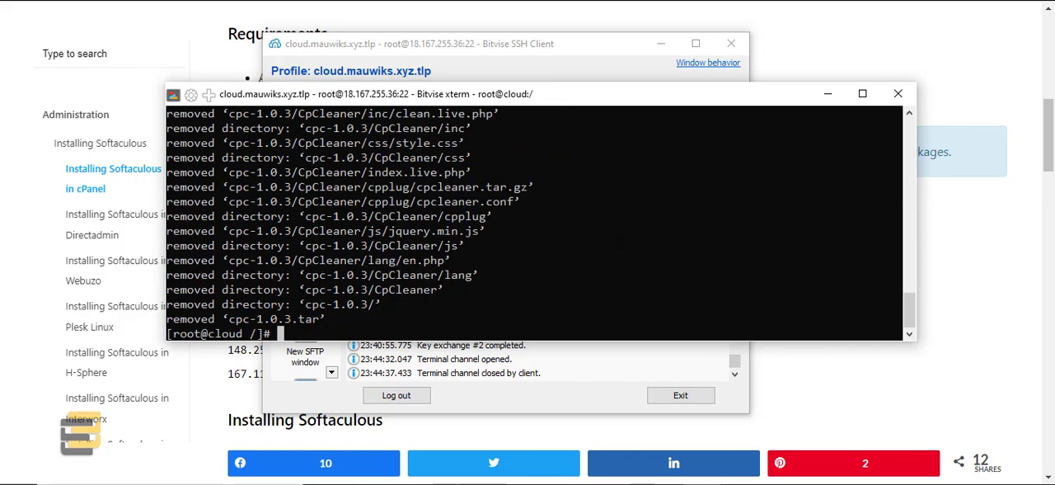
Step: Clear the terminal, change to the home directory with cd, and clear the screen again
{"action": "type", "text": "clear"}
{"action": "key", "text": "Return"}
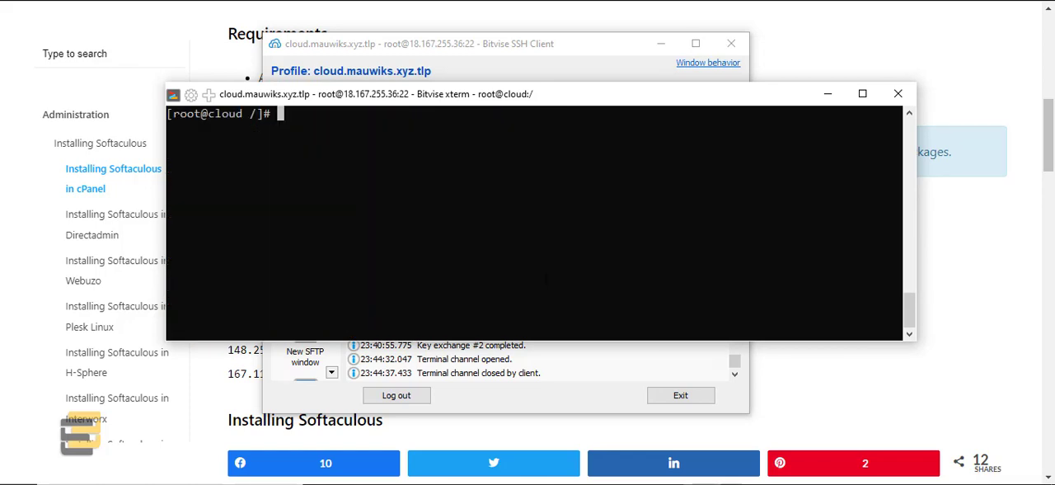
{"action": "type", "text": "cd"}
{"action": "key", "text": "Return"}
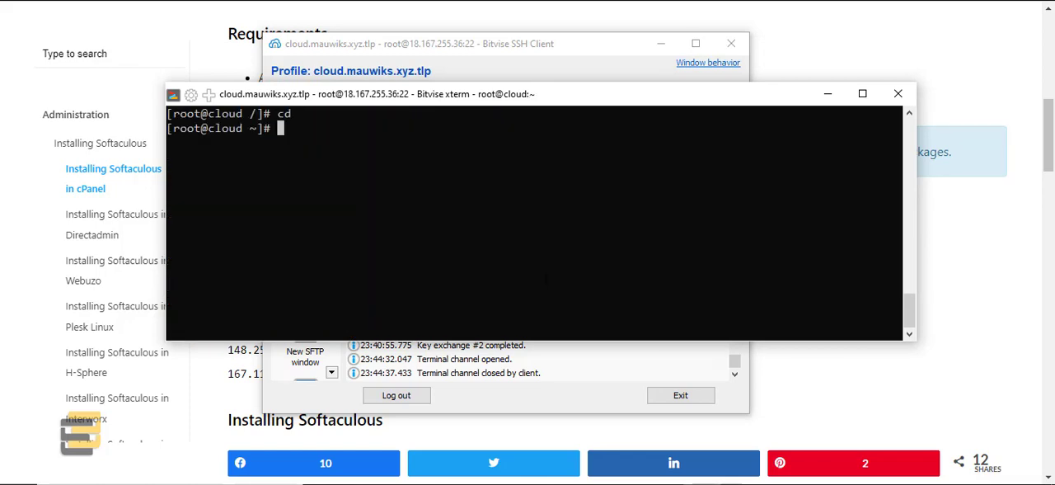
{"action": "type", "text": "clear"}
{"action": "key", "text": "Return"}
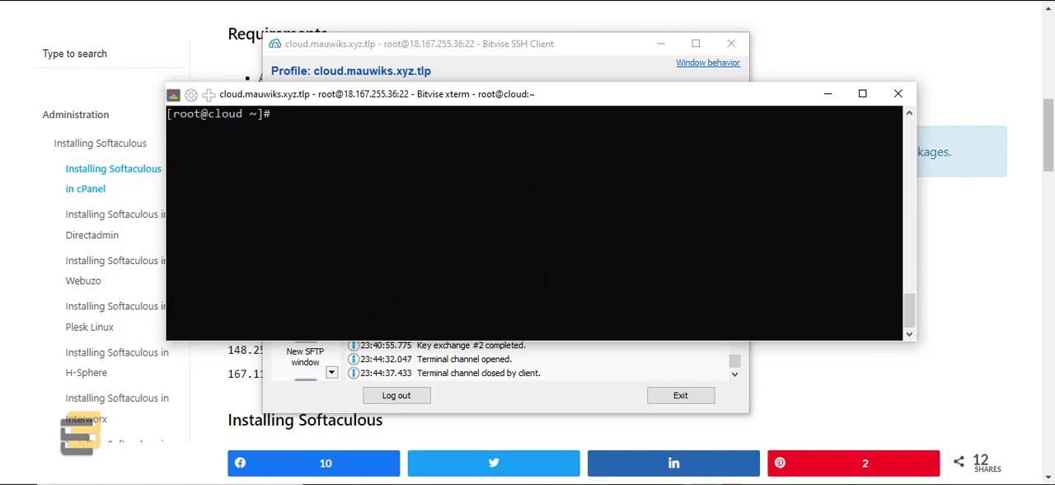
Step: Open the server's hosts file by running nano /etc/hosts
{"action": "key", "text": "shift+Insert"}
{"action": "left_click_drag", "start_coordinate": [401, 94], "coordinate": [444, 107]}
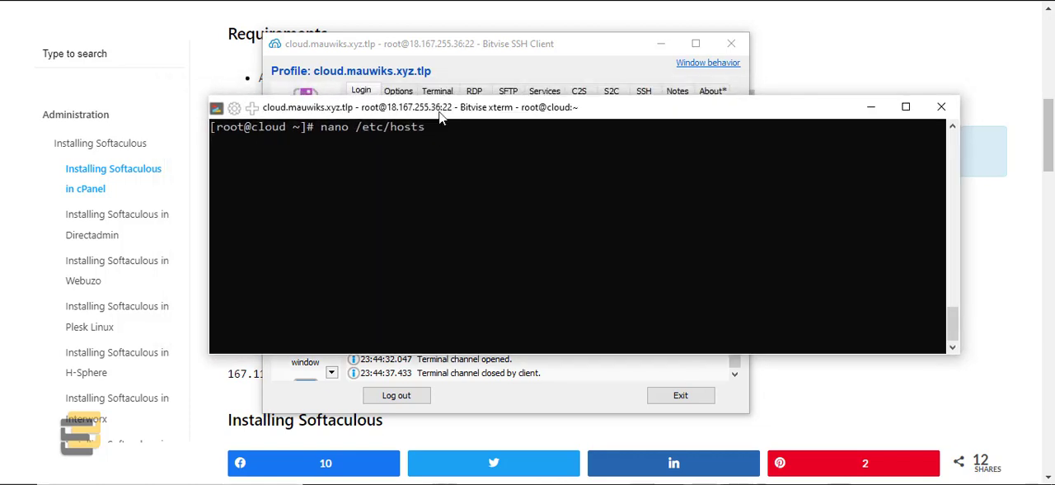
{"action": "key", "text": "Return"}
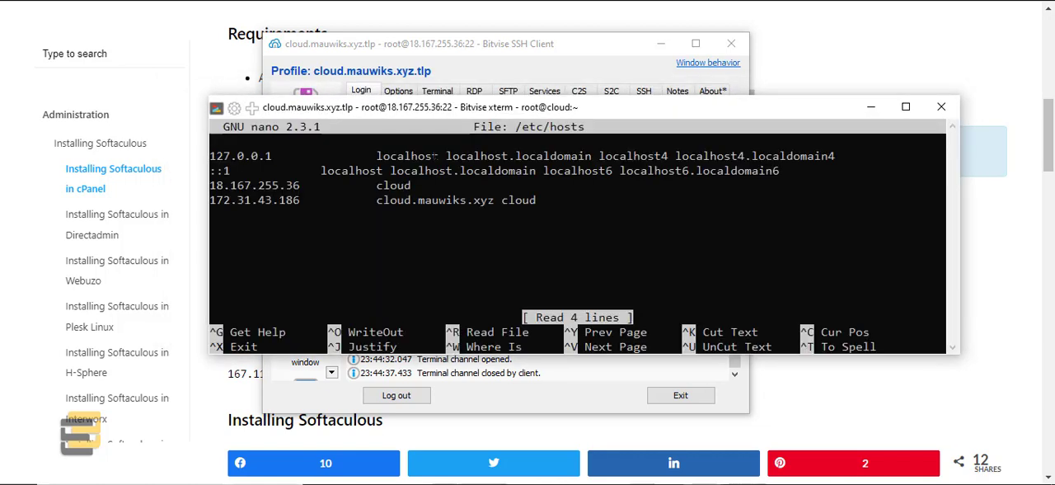
Step: Add an empty line below the cloud.mauwiks.xyz entry at the end of the hosts file
{"action": "key", "text": "Down"}
{"action": "key", "text": "Down"}
{"action": "key", "text": "Down"}
{"action": "key", "text": "Down"}
{"action": "key", "text": "Left"}
{"action": "key", "text": "Up"}
{"action": "key", "text": "Right"}
{"action": "key", "text": "Left"}
{"action": "key", "text": "Down"}
{"action": "key", "text": "Right"}
{"action": "key", "text": "Right"}
{"action": "key", "text": "Right"}
{"action": "key", "text": "Right"}
{"action": "key", "text": "Right"}
{"action": "key", "text": "Right"}
{"action": "key", "text": "Right"}
{"action": "key", "text": "Right"}
{"action": "key", "text": "Right"}
{"action": "key", "text": "Right"}
{"action": "key", "text": "Right"}
{"action": "key", "text": "Right"}
{"action": "key", "text": "Right"}
{"action": "key", "text": "Right"}
{"action": "key", "text": "Right"}
{"action": "key", "text": "Right"}
{"action": "key", "text": "Right"}
{"action": "key", "text": "Right"}
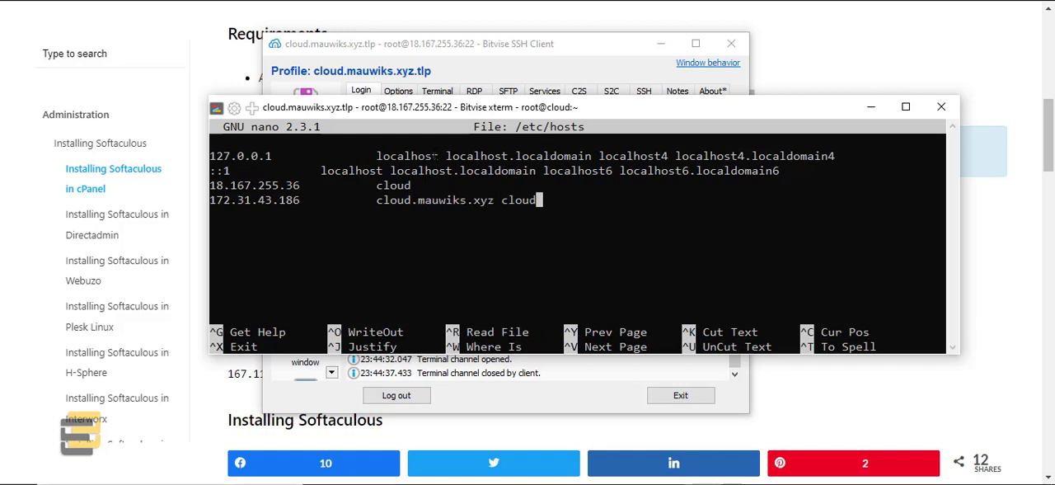
{"action": "key", "text": "Return"}
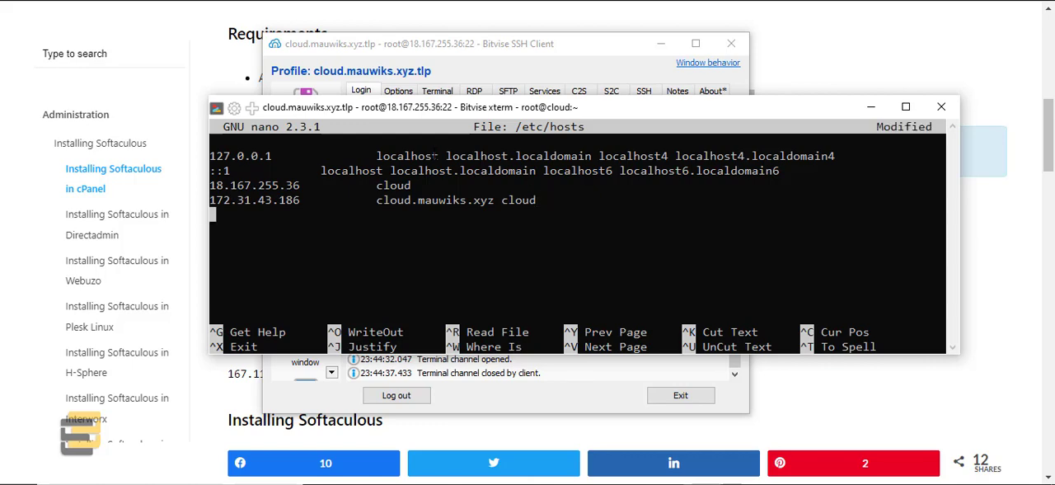
Step: Put the terminal and SSH client windows away and copy *.softaculous.com from the guide's requirements again
{"action": "left_click", "coordinate": [871, 108]}
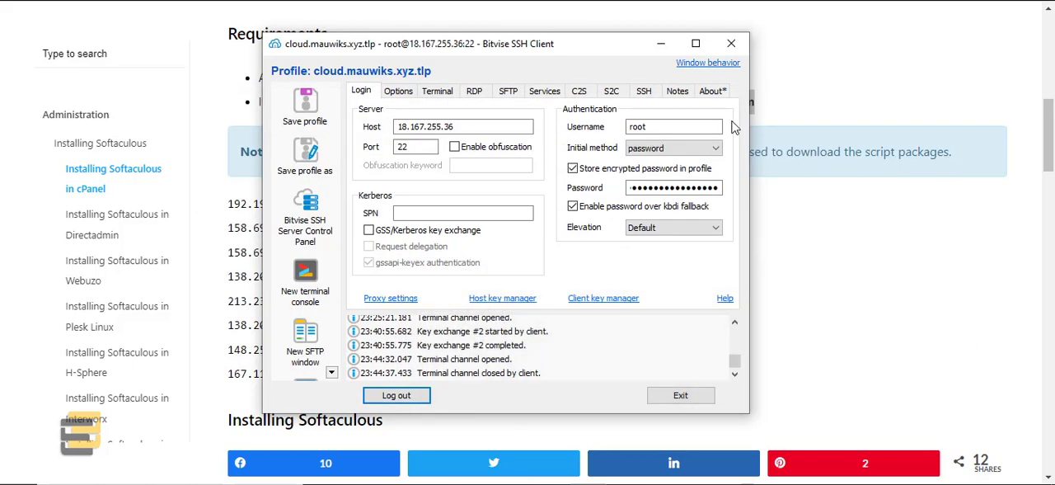
{"action": "left_click_drag", "start_coordinate": [557, 60], "coordinate": [590, 118]}
{"action": "left_click", "coordinate": [689, 101]}
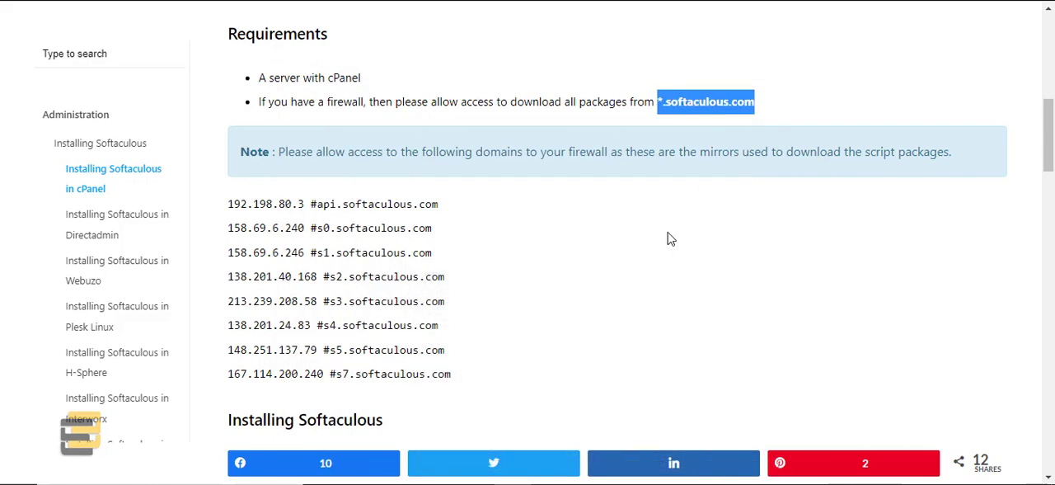
{"action": "right_click", "coordinate": [695, 101]}
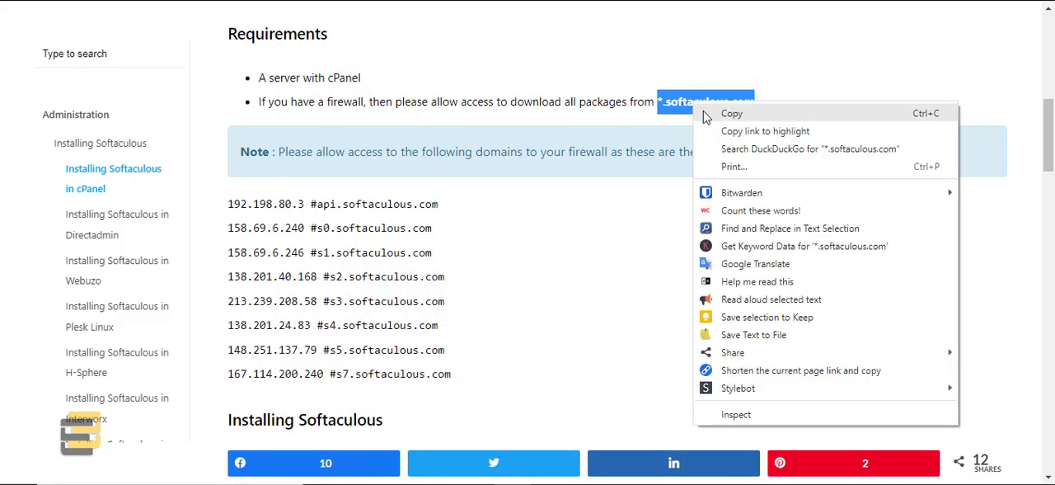
{"action": "left_click", "coordinate": [705, 115]}
Step: Review the Softaculous requirements and mirror IP list, highlighting the *.softaculous.com domain that the firewall must allow
{"action": "scroll", "coordinate": [604, 243], "scroll_direction": "down", "scroll_amount": 3}
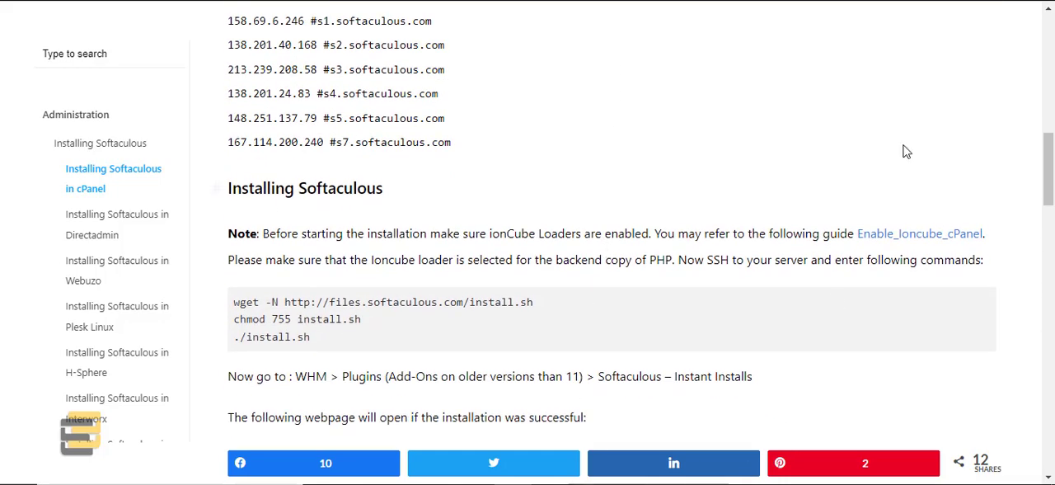
{"action": "scroll", "coordinate": [702, 223], "scroll_direction": "up", "scroll_amount": 3}
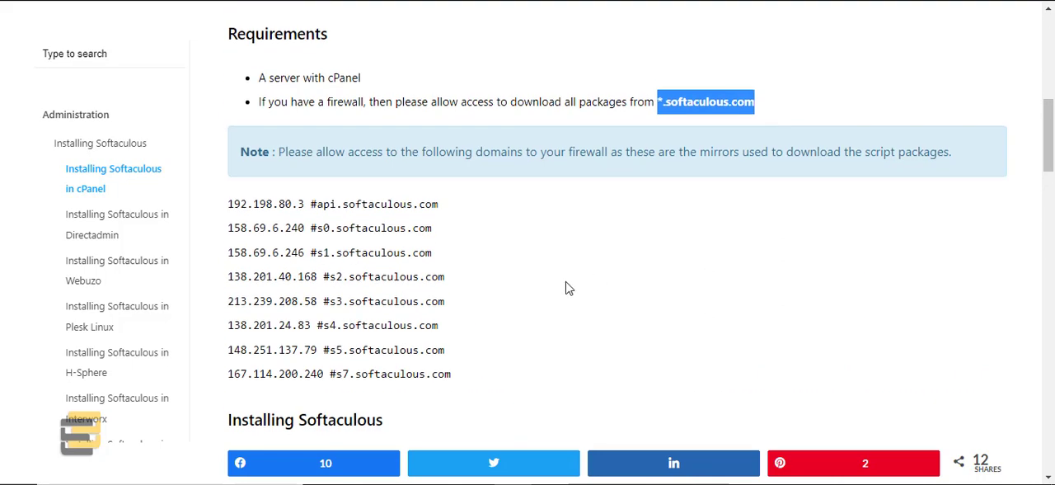
{"action": "left_click", "coordinate": [668, 107]}
{"action": "left_click_drag", "start_coordinate": [657, 105], "coordinate": [766, 111]}
{"action": "left_click", "coordinate": [671, 108]}
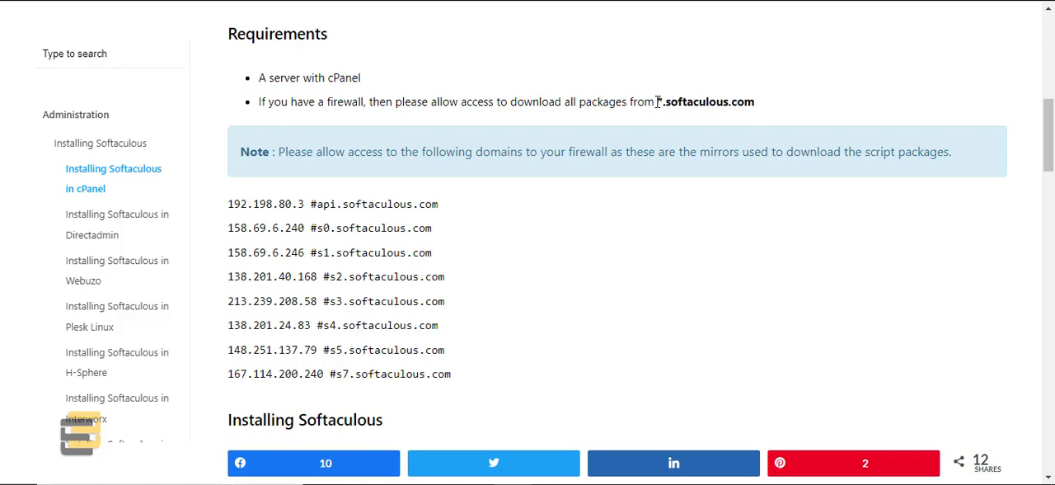
{"action": "left_click_drag", "start_coordinate": [659, 101], "coordinate": [750, 100]}
{"action": "left_click", "coordinate": [669, 107]}
{"action": "mouse_move", "coordinate": [660, 102]}
{"action": "left_mouse_down"}
{"action": "mouse_move", "coordinate": [765, 107]}
{"action": "mouse_move", "coordinate": [660, 104]}
{"action": "left_mouse_up"}
{"action": "left_click", "coordinate": [766, 107]}
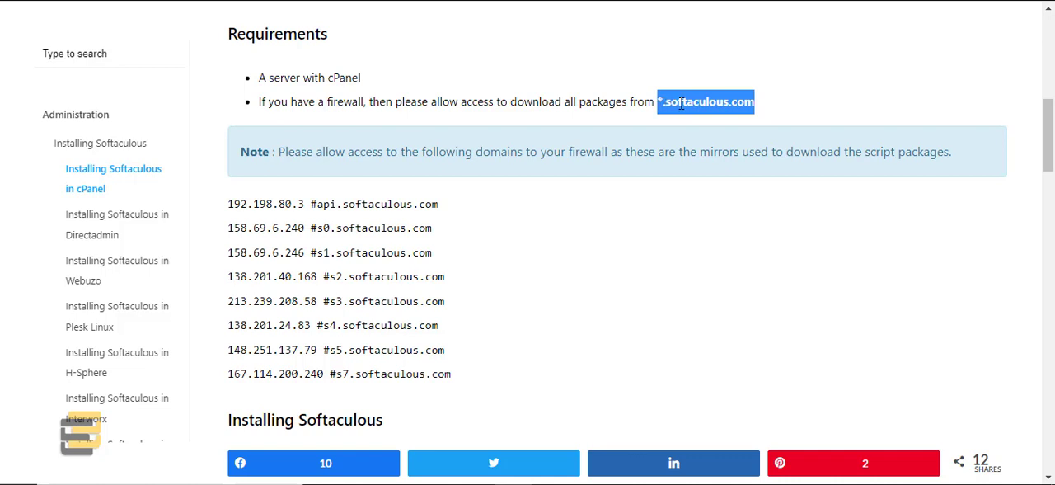
{"action": "left_click", "coordinate": [681, 103]}
{"action": "left_click_drag", "start_coordinate": [660, 100], "coordinate": [755, 99]}
Step: Switch back to WHM and open the firewall's allowed IPs file, csf.allow, for editing
{"action": "left_click", "coordinate": [600, 484]}
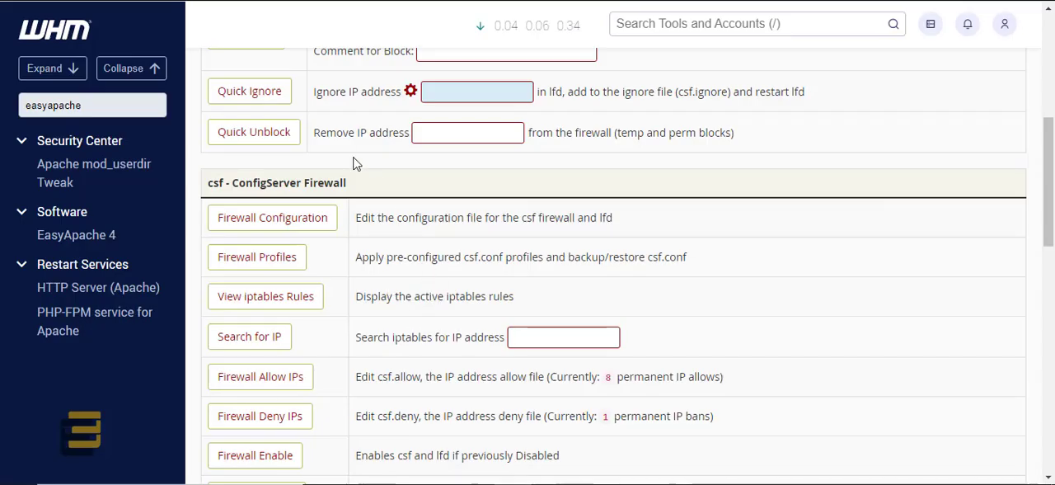
{"action": "scroll", "coordinate": [356, 162], "scroll_direction": "down", "scroll_amount": 2}
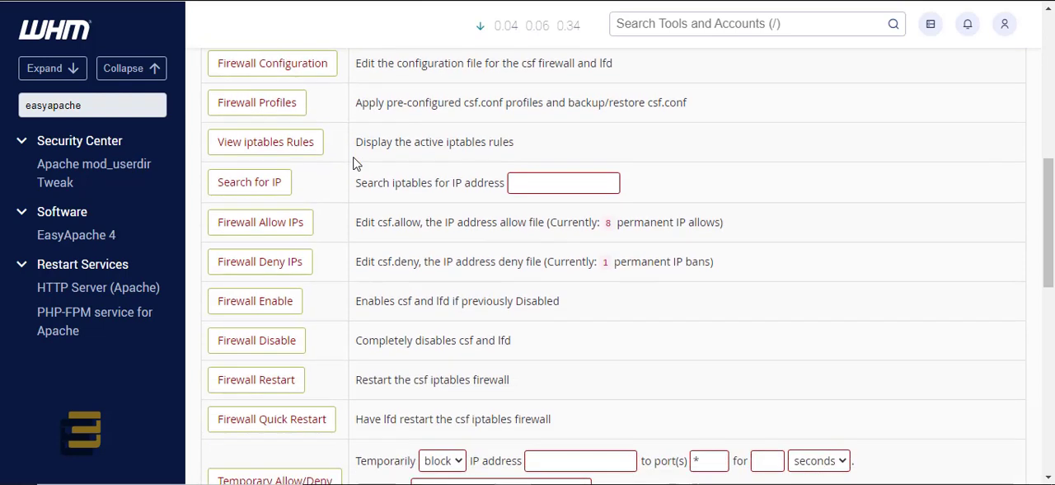
{"action": "left_click", "coordinate": [278, 231]}
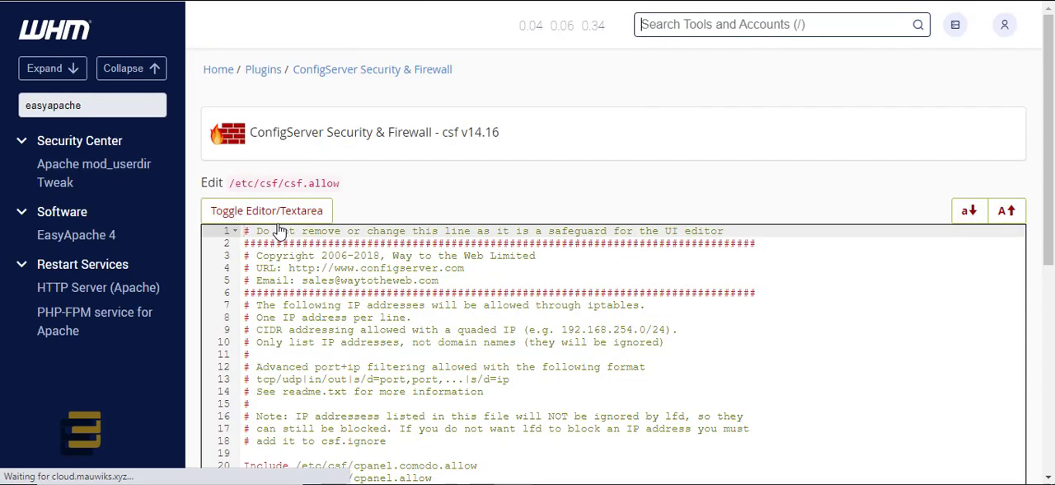
Step: Review the csf.allow file down to the Softaculous mirror entries, including its note on which address formats are accepted
{"action": "scroll", "coordinate": [455, 228], "scroll_direction": "down", "scroll_amount": 3}
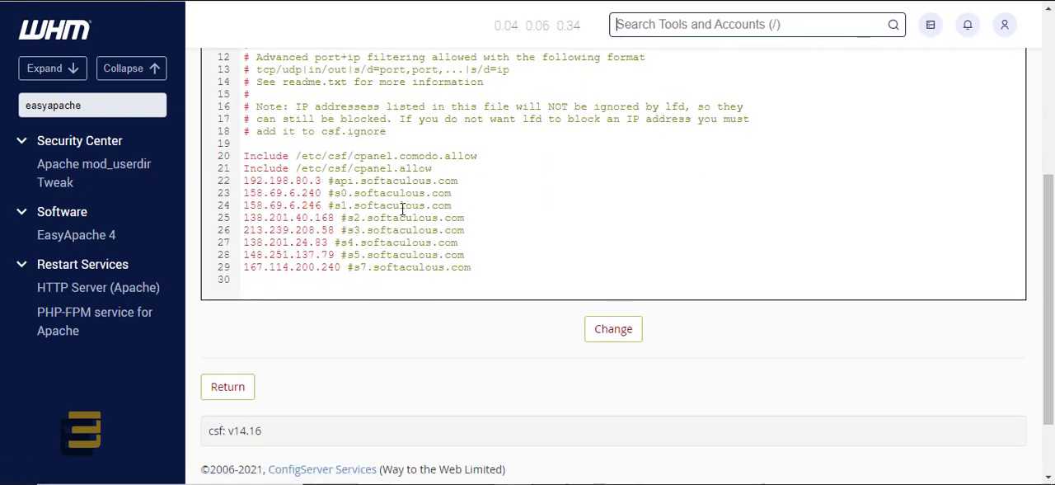
{"action": "scroll", "coordinate": [429, 218], "scroll_direction": "up", "scroll_amount": 1}
{"action": "scroll", "coordinate": [401, 209], "scroll_direction": "up", "scroll_amount": 1}
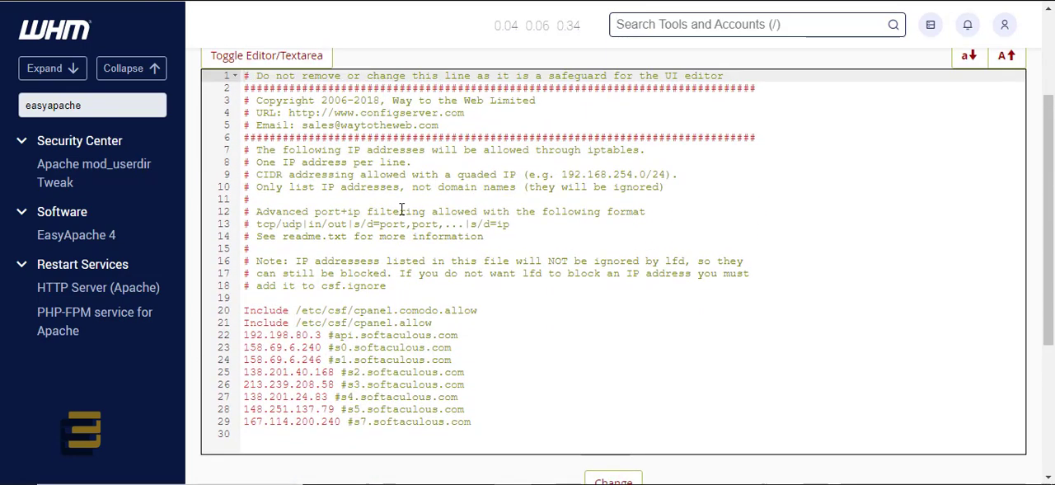
{"action": "scroll", "coordinate": [402, 234], "scroll_direction": "down", "scroll_amount": 2}
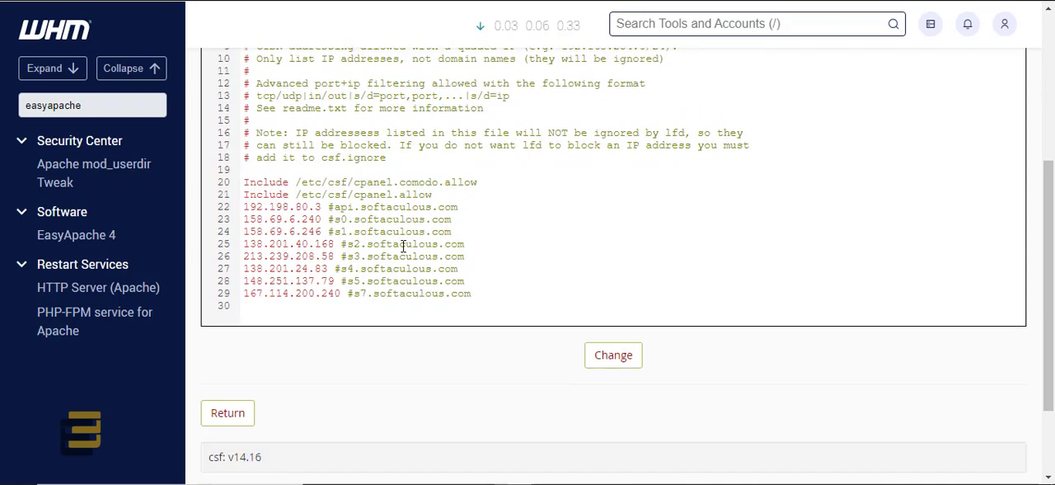
{"action": "scroll", "coordinate": [403, 245], "scroll_direction": "up", "scroll_amount": 1}
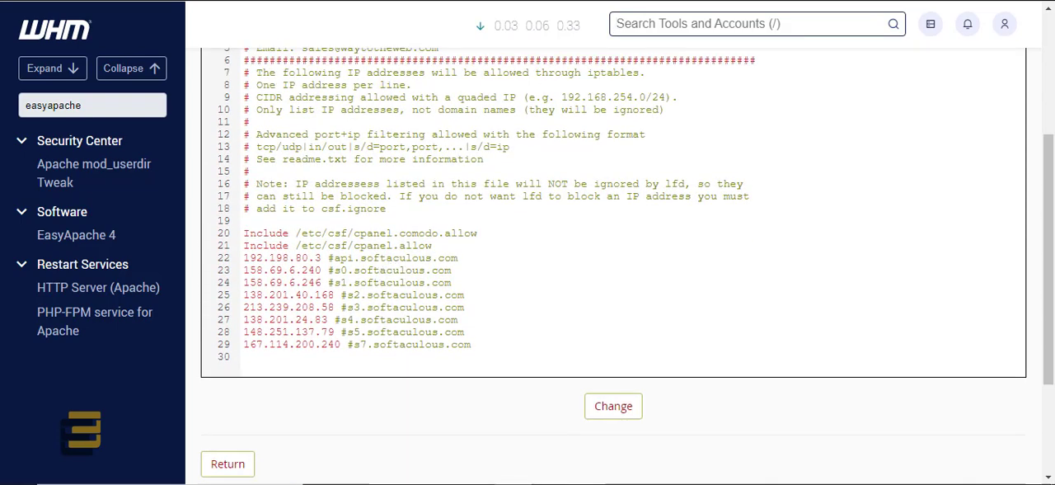
Step: Open Google in a new browser tab and check the firewall requirement in the Softaculous guide
{"action": "key", "text": "ctrl+t"}
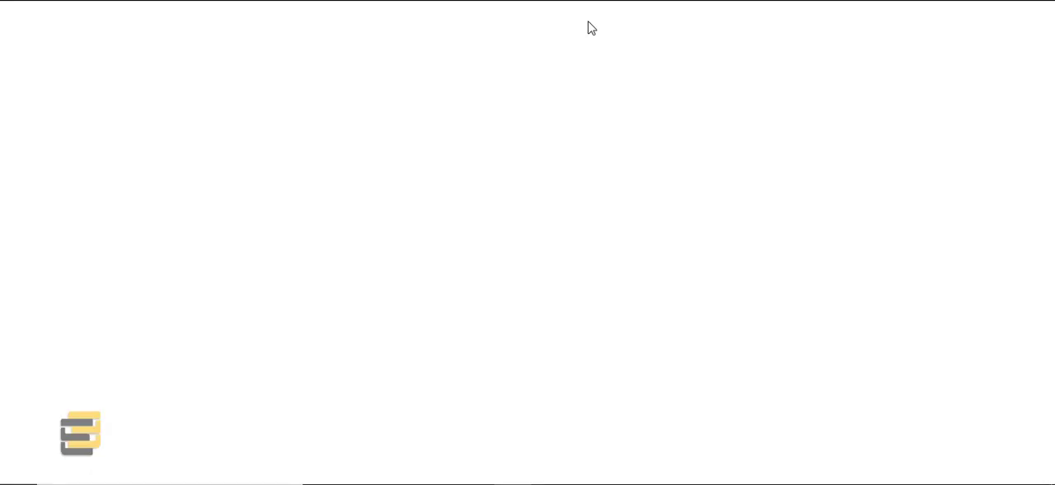
{"action": "type", "text": "g"}
{"action": "key", "text": "Return"}
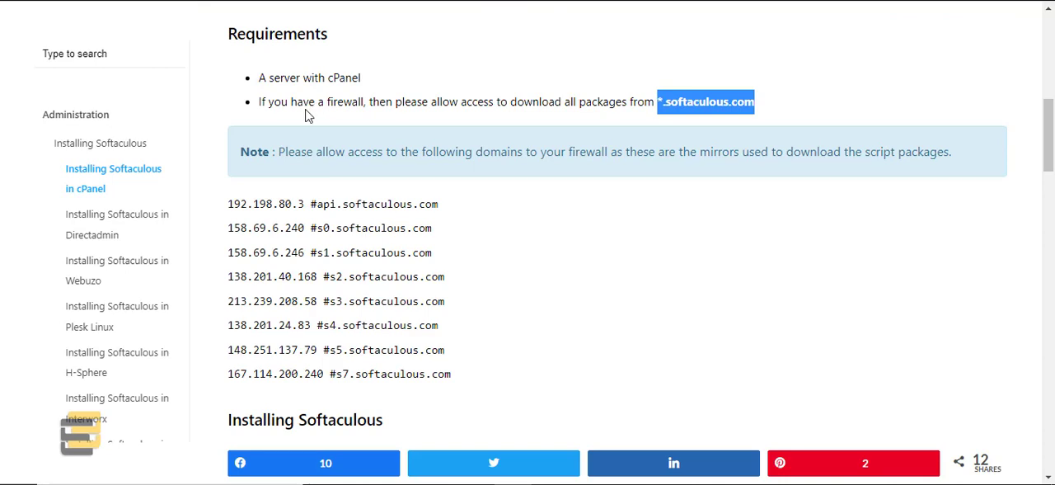
{"action": "scroll", "coordinate": [522, 233], "scroll_direction": "down", "scroll_amount": 2}
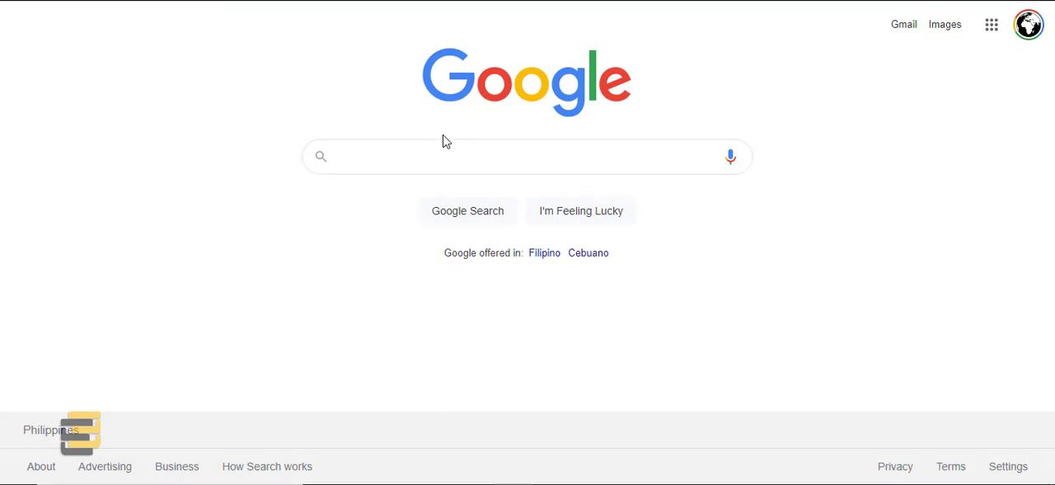
Step: Search Google for "how to whitelist domain softaculous cpanel"
{"action": "type", "text": "how to "}
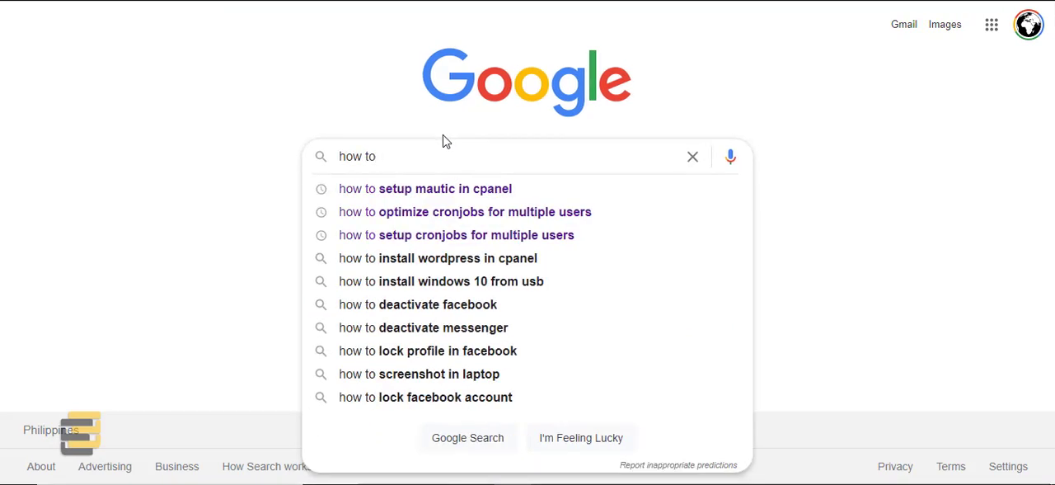
{"action": "type", "text": "whi"}
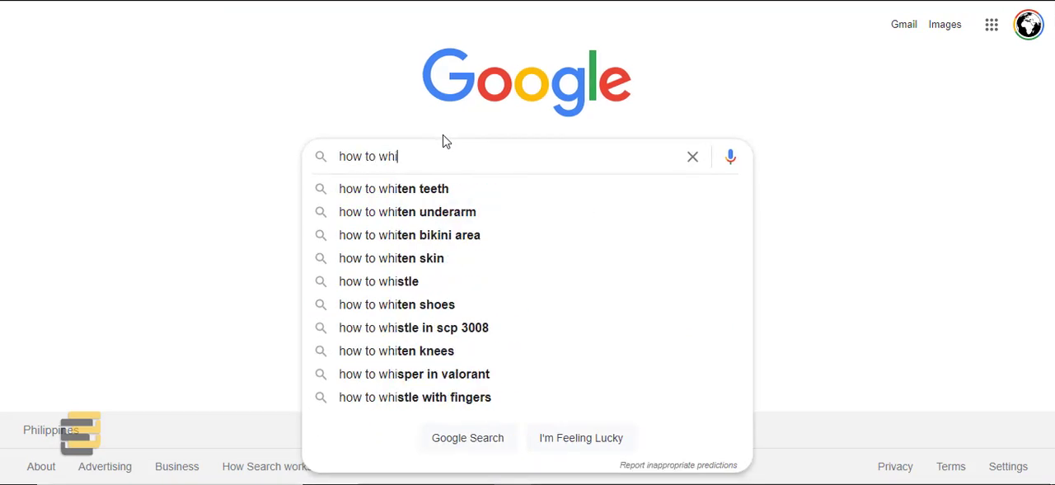
{"action": "type", "text": "telist domain"}
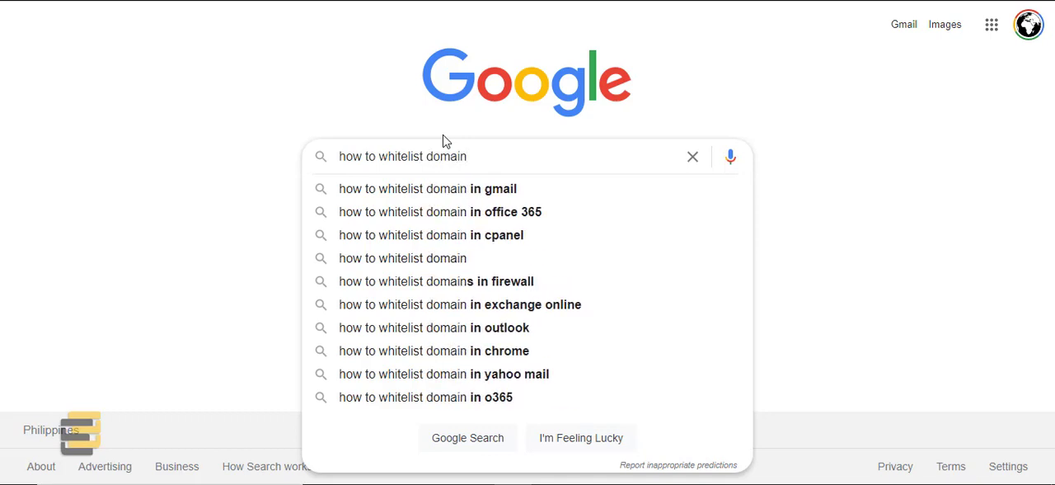
{"action": "type", "text": " soc"}
{"action": "key", "text": "BackSpace"}
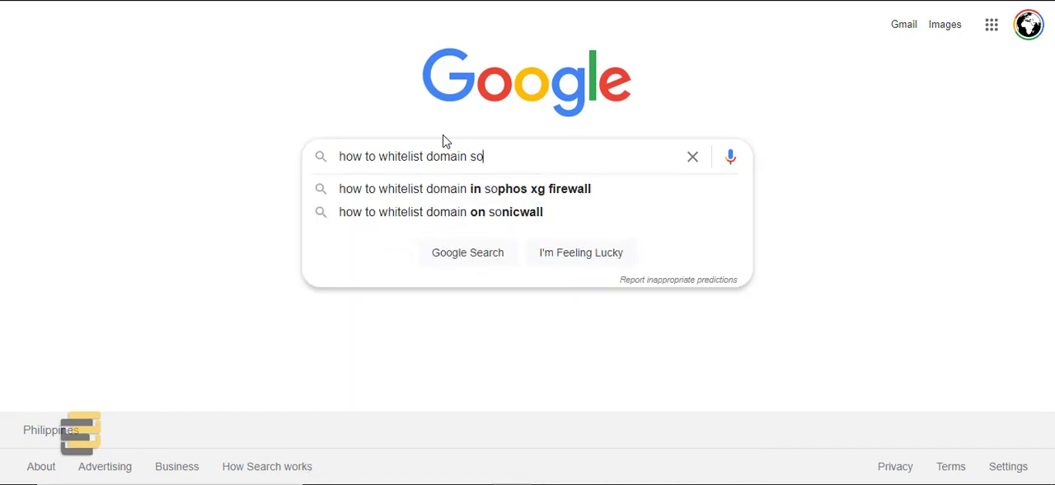
{"action": "type", "text": "f"}
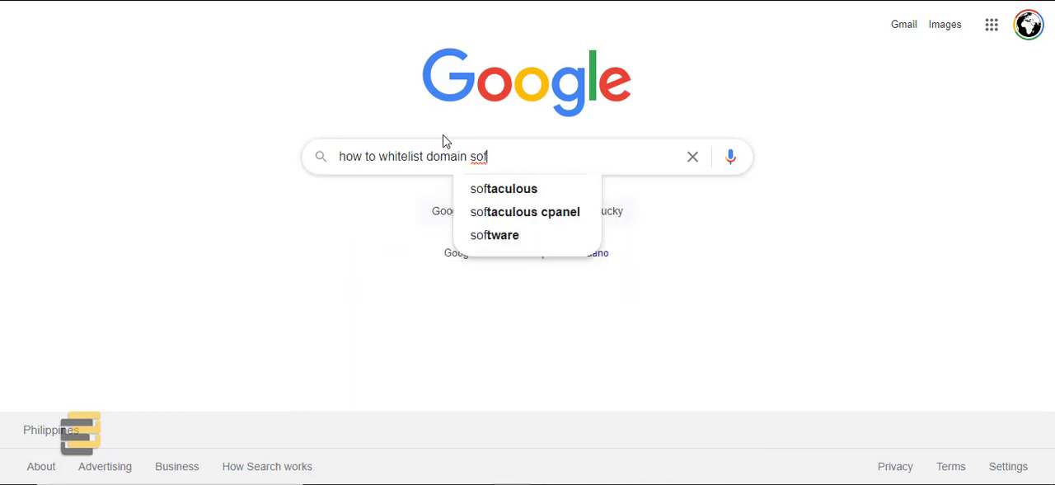
{"action": "key", "text": "Down"}
{"action": "key", "text": "Down"}
{"action": "key", "text": "Return"}
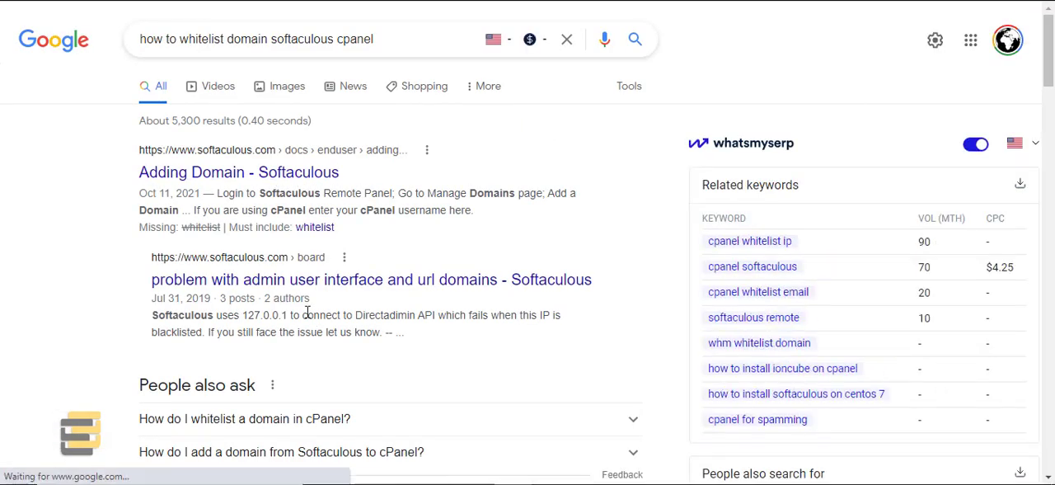
Step: Open the cPanel Forums "Unable to whitelist domain" result and the Namecheap Softaculous installation guide in separate tabs
{"action": "scroll", "coordinate": [322, 354], "scroll_direction": "down", "scroll_amount": 2}
{"action": "scroll", "coordinate": [321, 354], "scroll_direction": "down", "scroll_amount": 1}
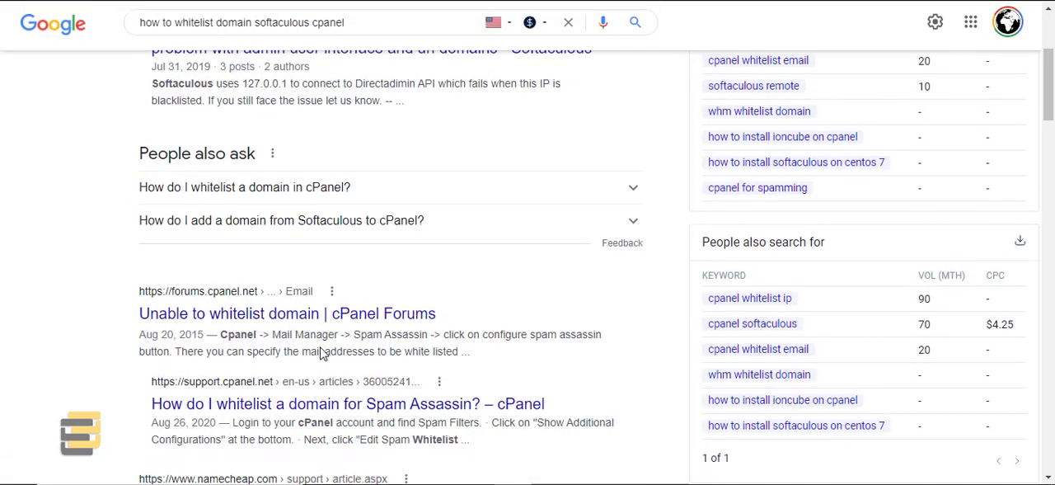
{"action": "right_click", "coordinate": [318, 323]}
{"action": "left_click", "coordinate": [360, 115]}
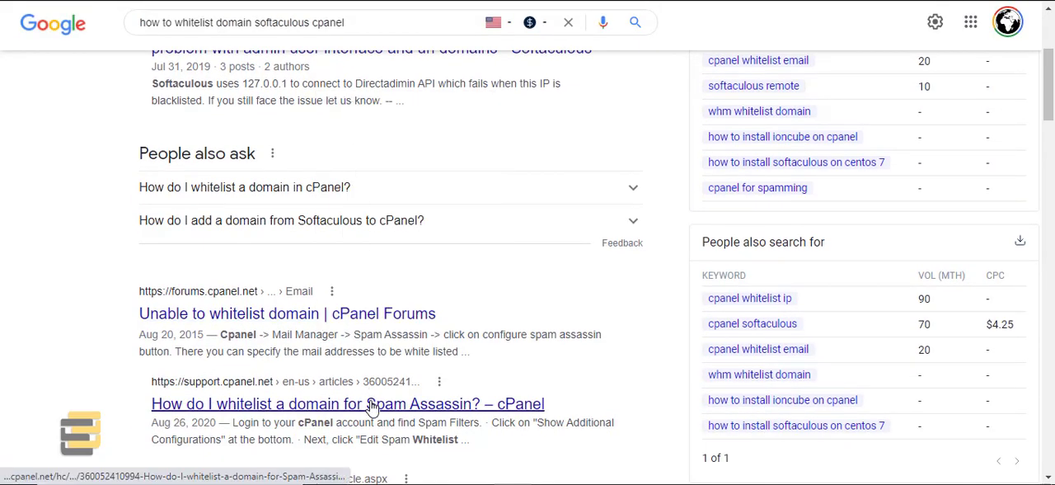
{"action": "scroll", "coordinate": [373, 406], "scroll_direction": "down", "scroll_amount": 1}
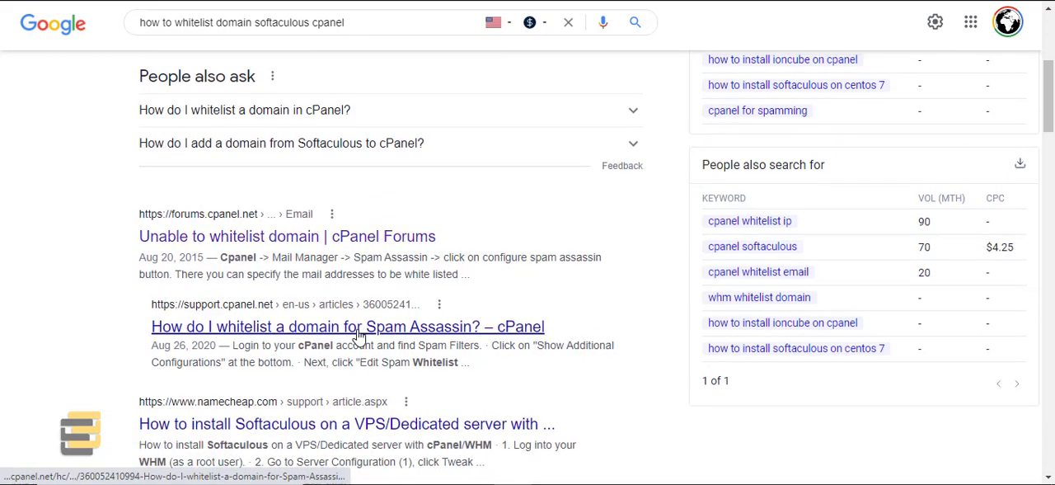
{"action": "scroll", "coordinate": [359, 334], "scroll_direction": "down", "scroll_amount": 2}
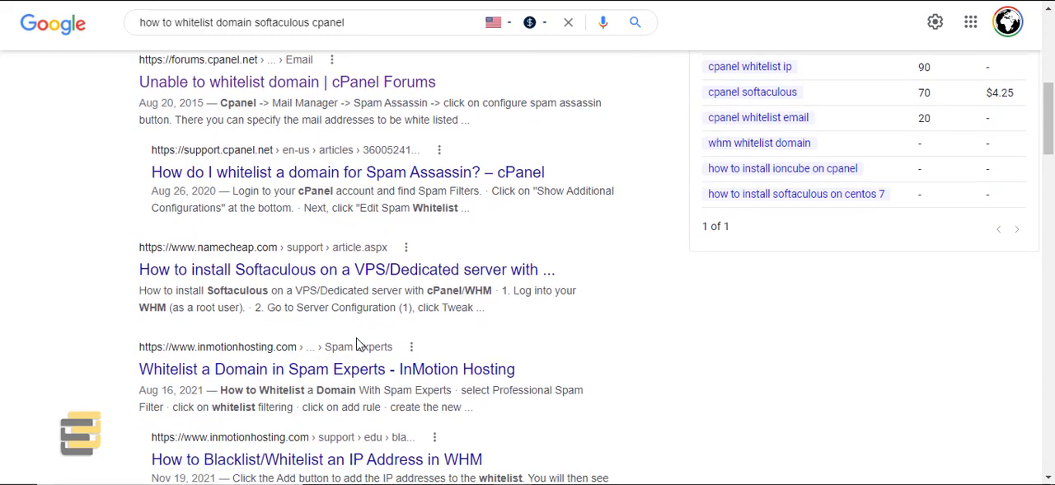
{"action": "right_click", "coordinate": [358, 280]}
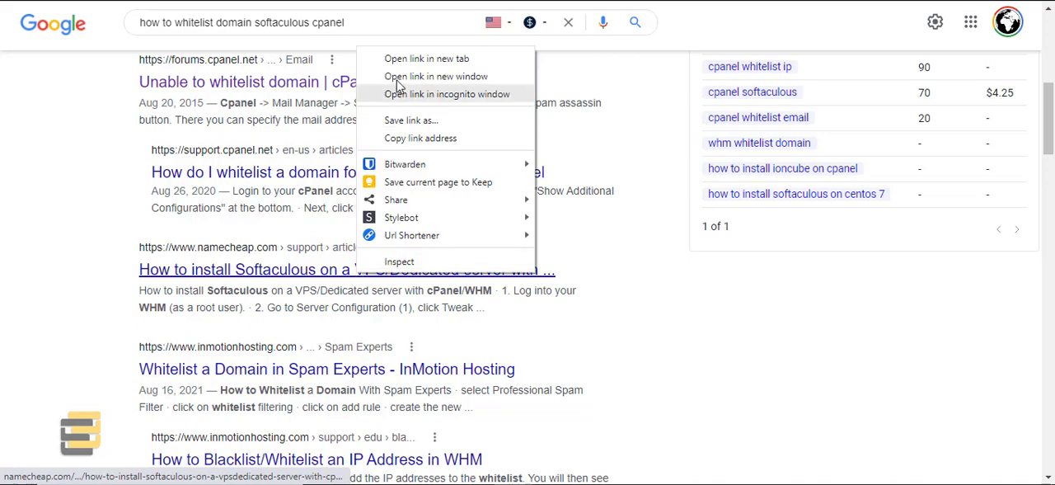
{"action": "left_click", "coordinate": [396, 57]}
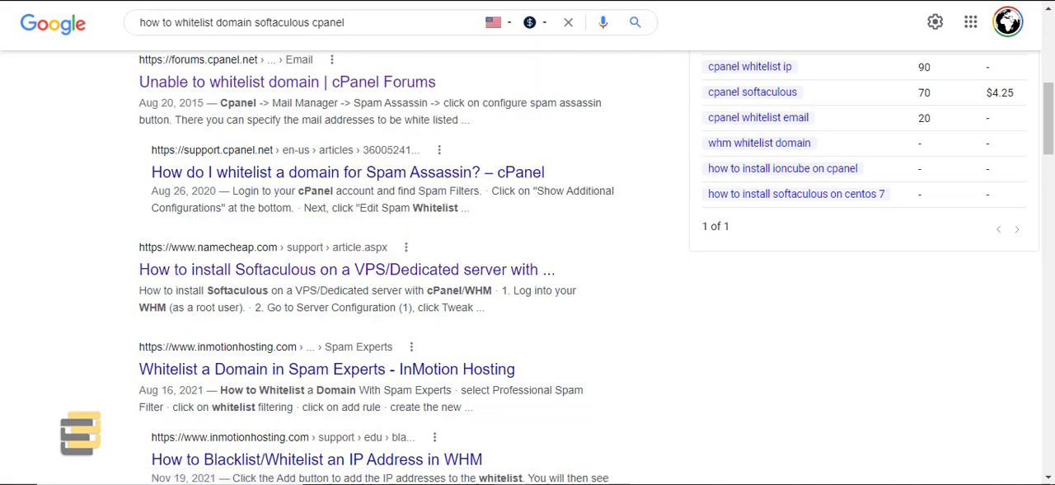
Step: Read through the cPanel Forums thread on whitelisting a domain for usable firewall instructions
{"action": "left_click", "coordinate": [667, 1]}
{"action": "scroll", "coordinate": [474, 267], "scroll_direction": "down", "scroll_amount": 3}
{"action": "scroll", "coordinate": [474, 272], "scroll_direction": "down", "scroll_amount": 1}
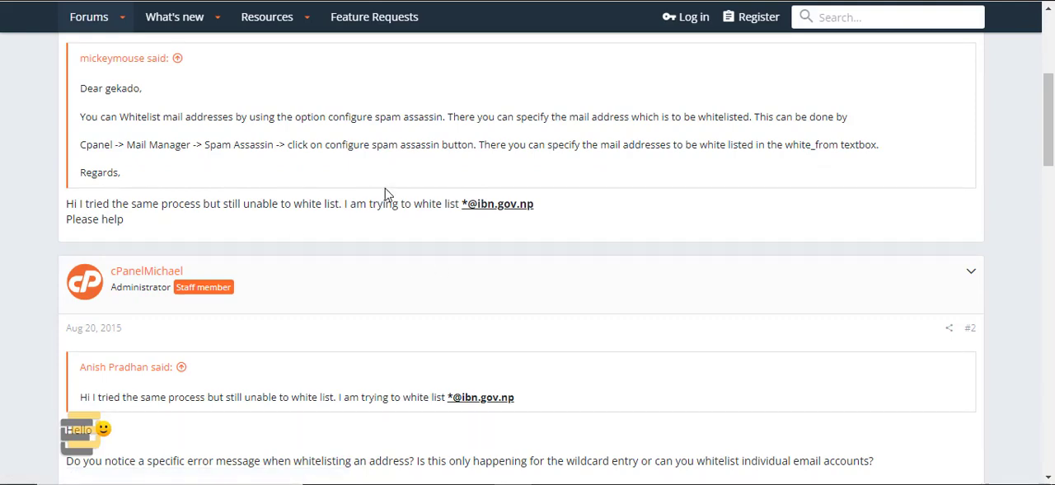
{"action": "scroll", "coordinate": [388, 233], "scroll_direction": "down", "scroll_amount": 3}
{"action": "scroll", "coordinate": [387, 234], "scroll_direction": "down", "scroll_amount": 2}
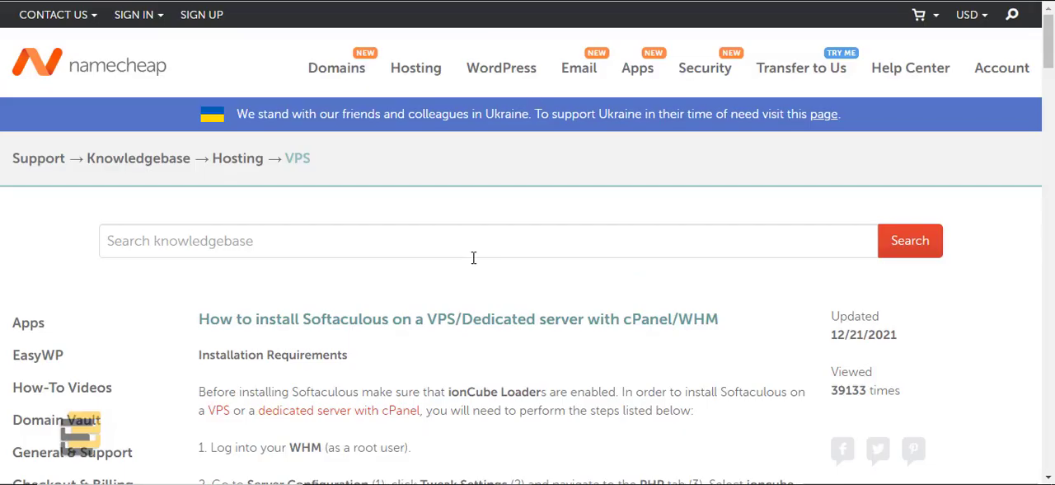
Step: Examine the firewall requirement and mirror domain list in Namecheap's guide to installing Softaculous on a cPanel/WHM server
{"action": "scroll", "coordinate": [473, 257], "scroll_direction": "down", "scroll_amount": 4}
{"action": "scroll", "coordinate": [455, 280], "scroll_direction": "down", "scroll_amount": 3}
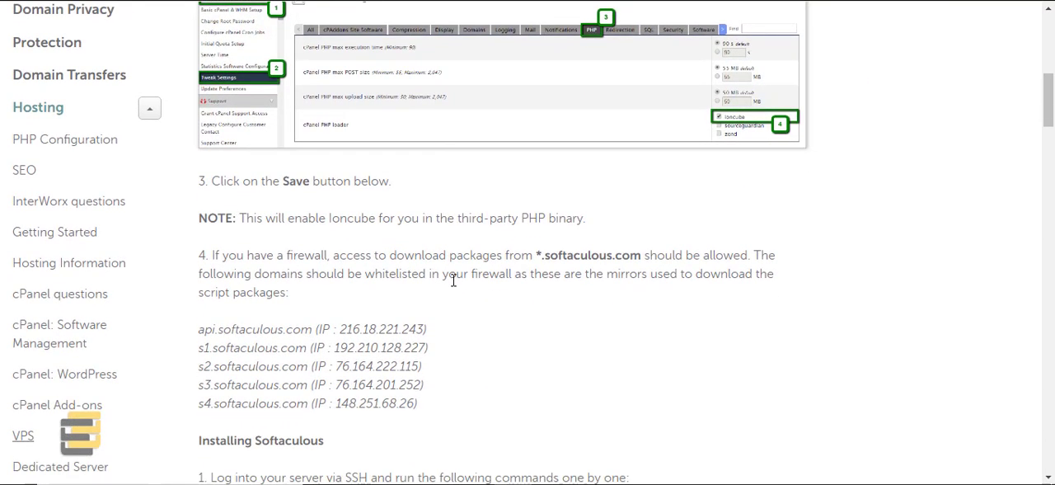
{"action": "scroll", "coordinate": [452, 284], "scroll_direction": "down", "scroll_amount": 1}
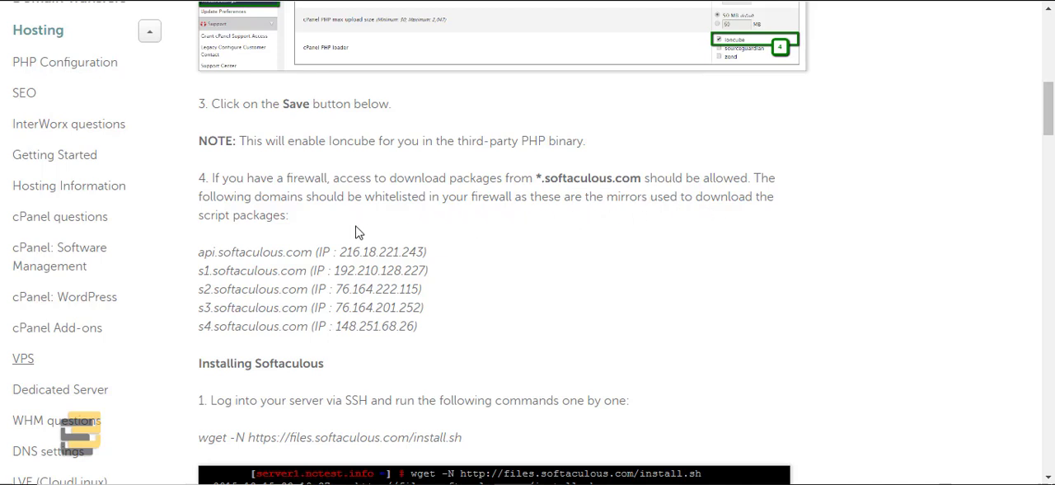
{"action": "scroll", "coordinate": [357, 233], "scroll_direction": "down", "scroll_amount": 2}
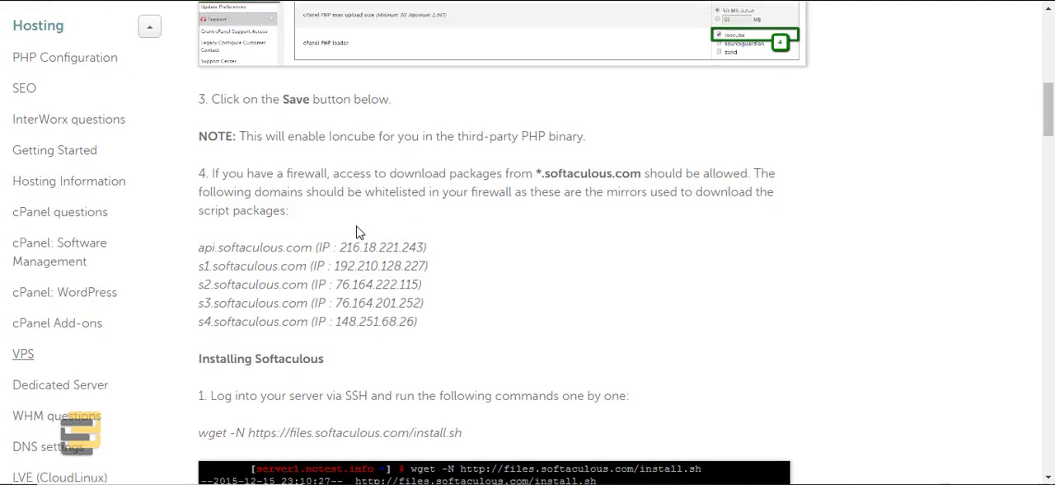
{"action": "scroll", "coordinate": [357, 233], "scroll_direction": "up", "scroll_amount": 1}
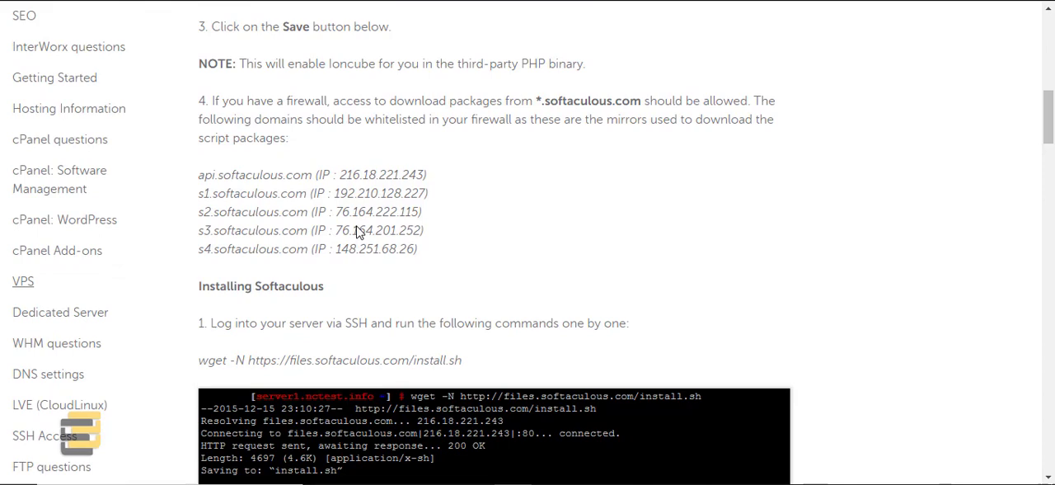
{"action": "scroll", "coordinate": [357, 233], "scroll_direction": "up", "scroll_amount": 1}
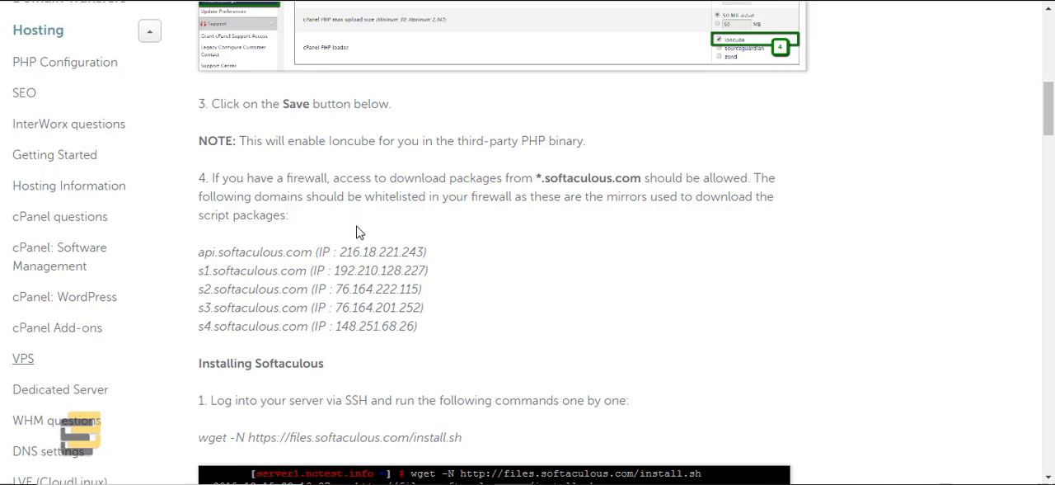
{"action": "scroll", "coordinate": [358, 226], "scroll_direction": "down", "scroll_amount": 1}
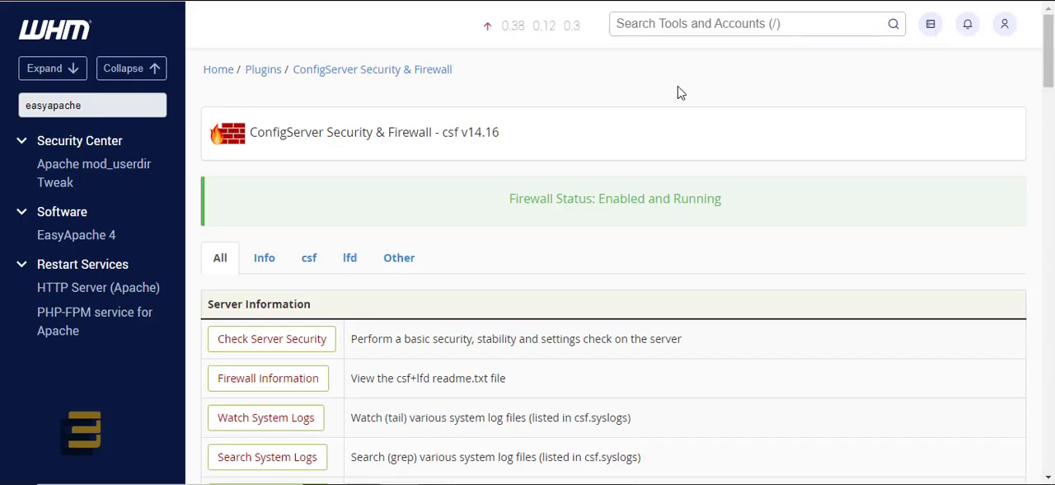
Step: Check the firewall's main page in WHM and highlight the mirror IP list, api to s7, in the Softaculous guide's requirements
{"action": "scroll", "coordinate": [437, 285], "scroll_direction": "down", "scroll_amount": 2}
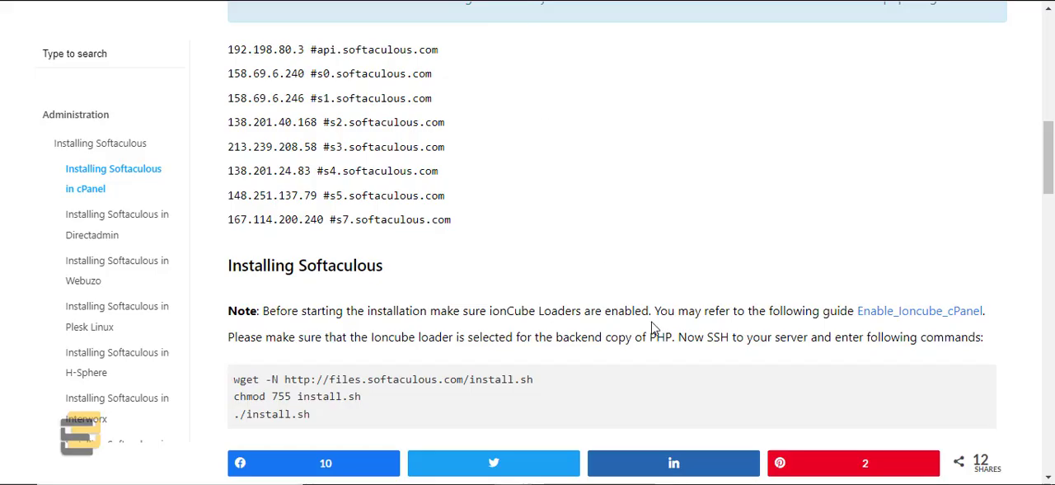
{"action": "scroll", "coordinate": [652, 328], "scroll_direction": "up", "scroll_amount": 4}
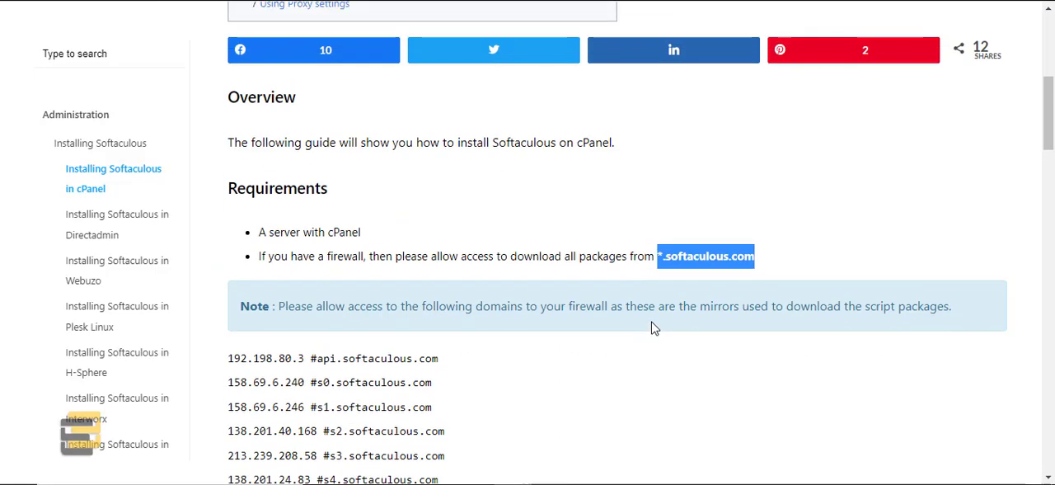
{"action": "right_click", "coordinate": [683, 260]}
{"action": "left_click", "coordinate": [370, 363]}
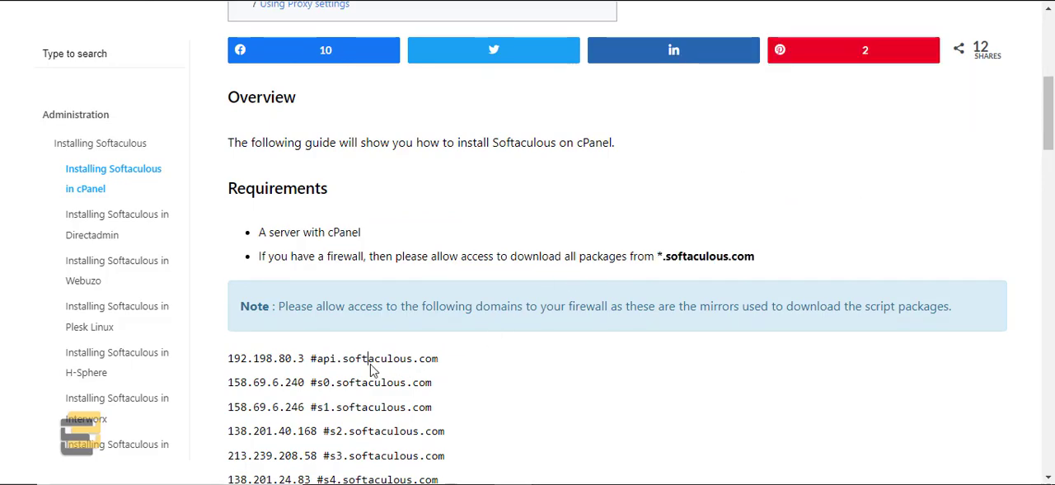
{"action": "scroll", "coordinate": [303, 387], "scroll_direction": "down", "scroll_amount": 1}
{"action": "scroll", "coordinate": [304, 388], "scroll_direction": "down", "scroll_amount": 2}
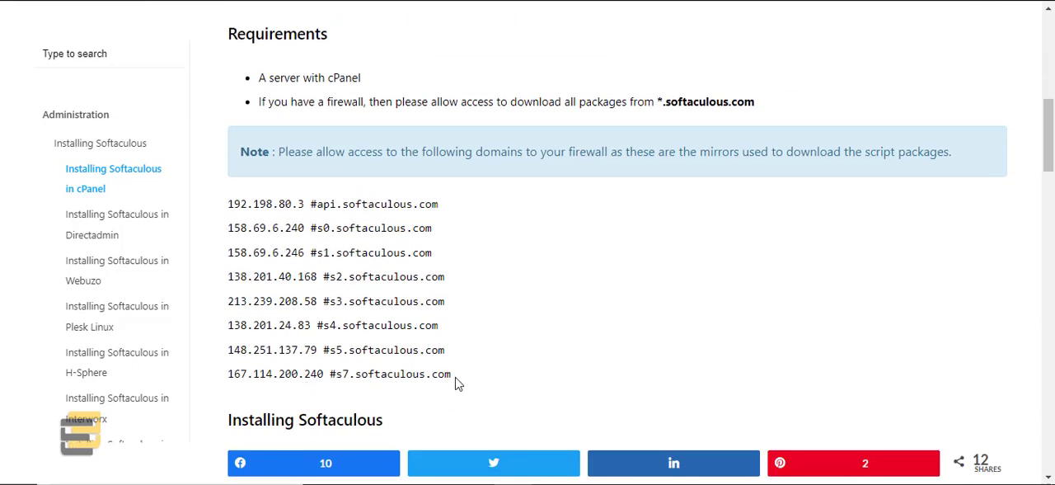
{"action": "left_click_drag", "start_coordinate": [456, 379], "coordinate": [214, 211]}
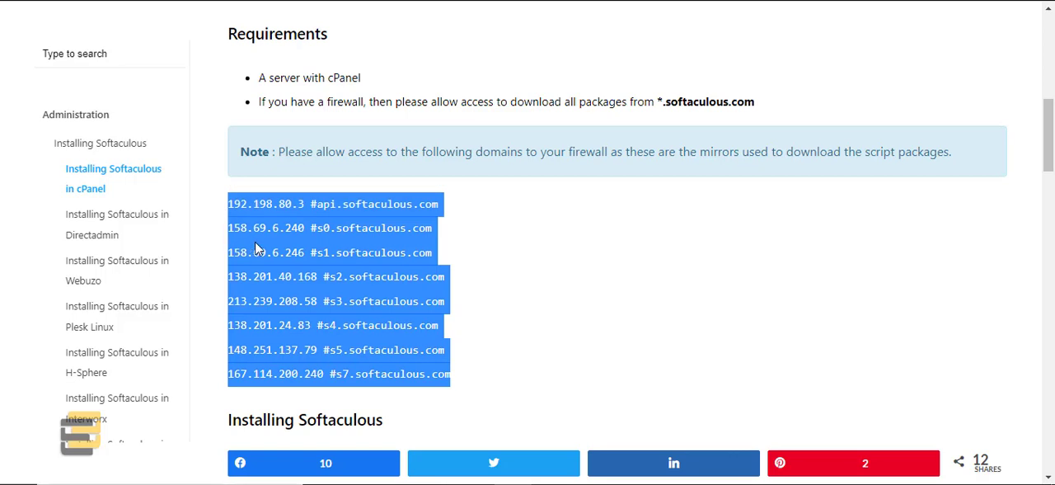
{"action": "left_click", "coordinate": [279, 238]}
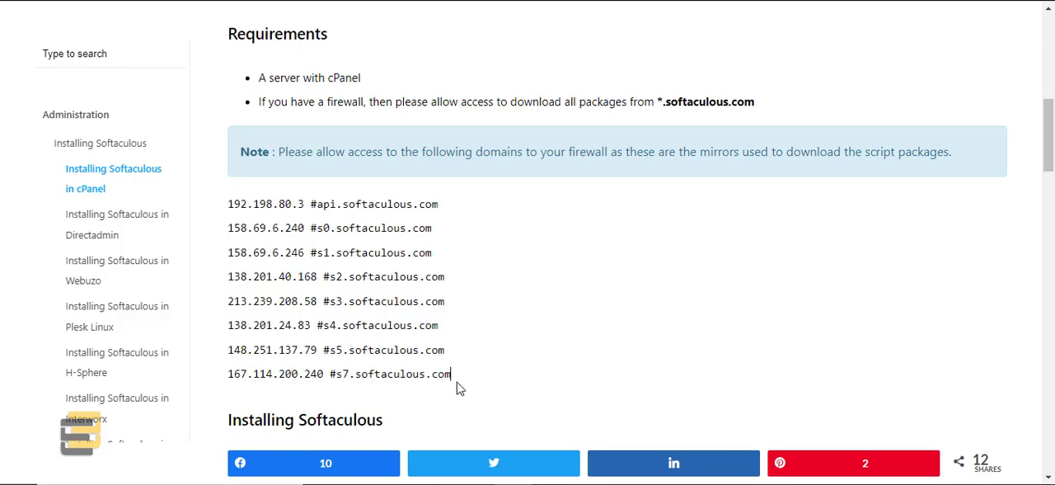
{"action": "left_click_drag", "start_coordinate": [457, 383], "coordinate": [216, 206]}
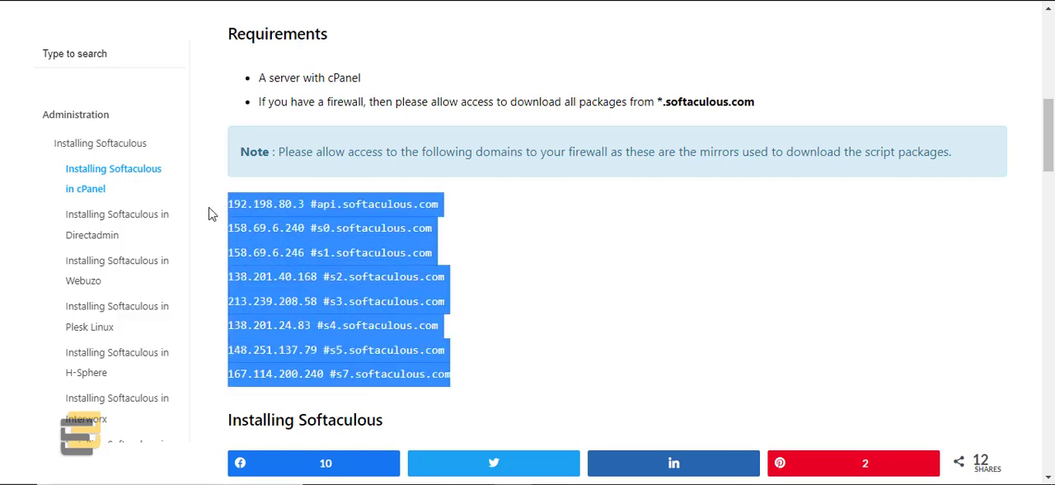
{"action": "left_click", "coordinate": [464, 279]}
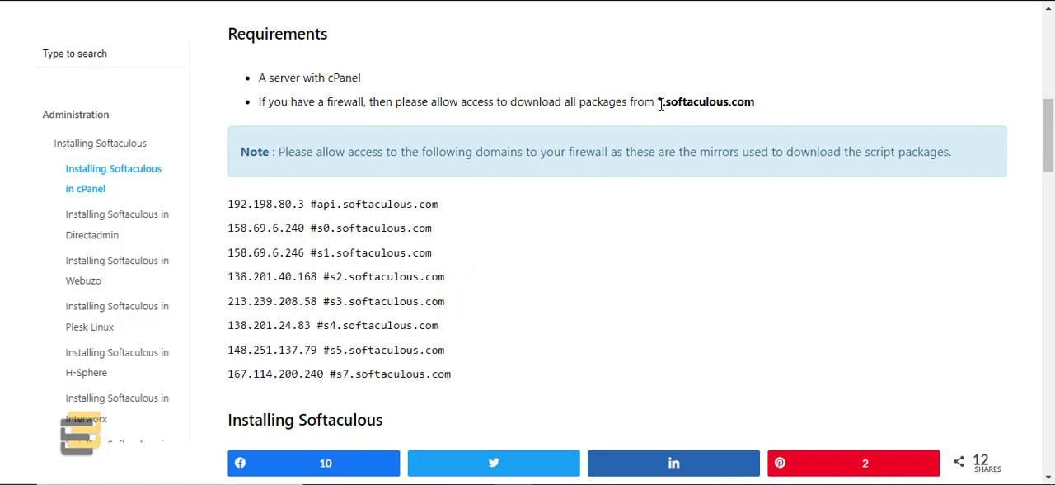
Step: Copy the *.softaculous.com domain from the Softaculous guide's firewall requirement and highlight the mirror IP list beneath it
{"action": "left_click_drag", "start_coordinate": [658, 103], "coordinate": [764, 112]}
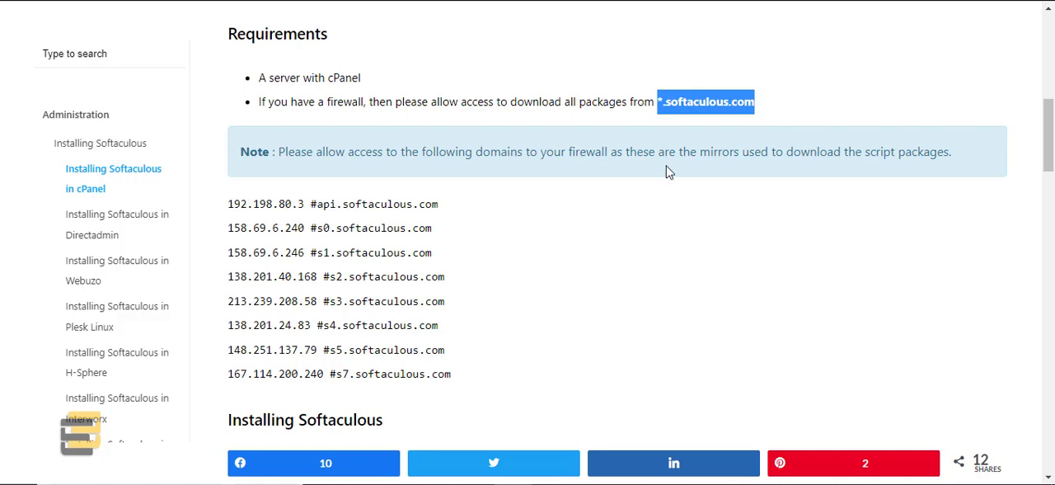
{"action": "right_click", "coordinate": [678, 106]}
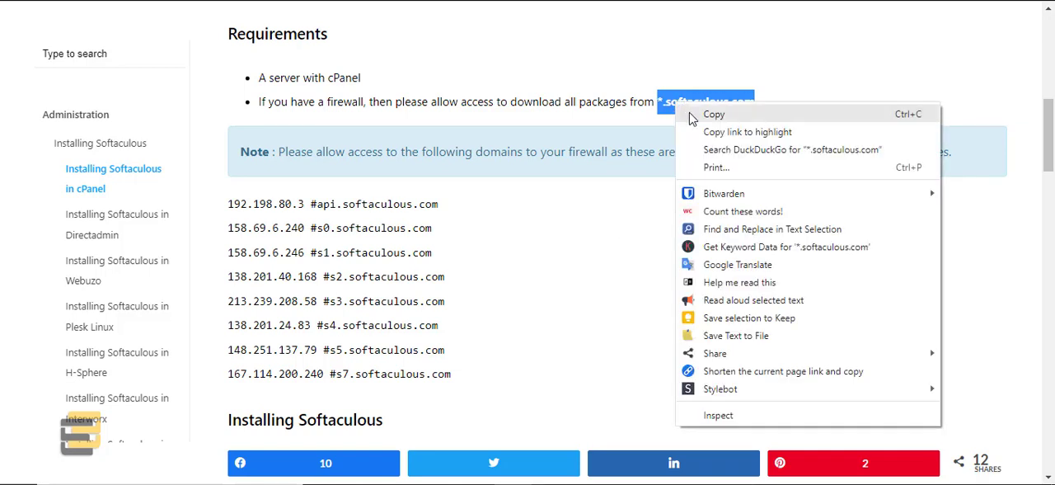
{"action": "left_click", "coordinate": [691, 116]}
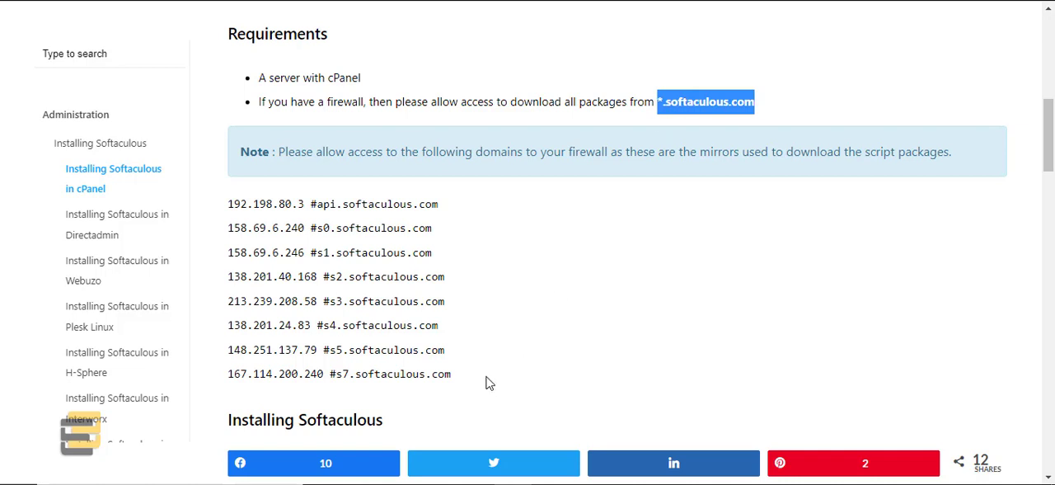
{"action": "left_click", "coordinate": [679, 96]}
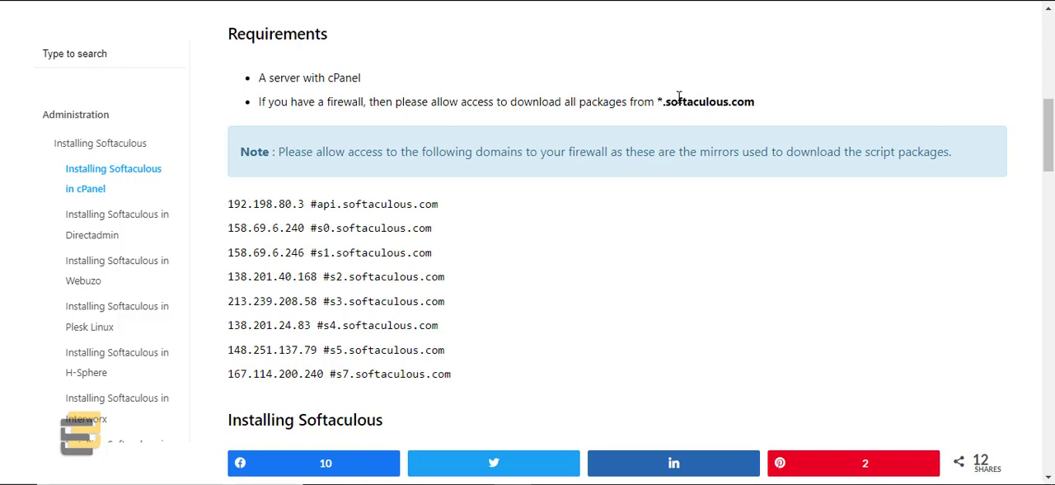
{"action": "left_click_drag", "start_coordinate": [465, 381], "coordinate": [219, 217]}
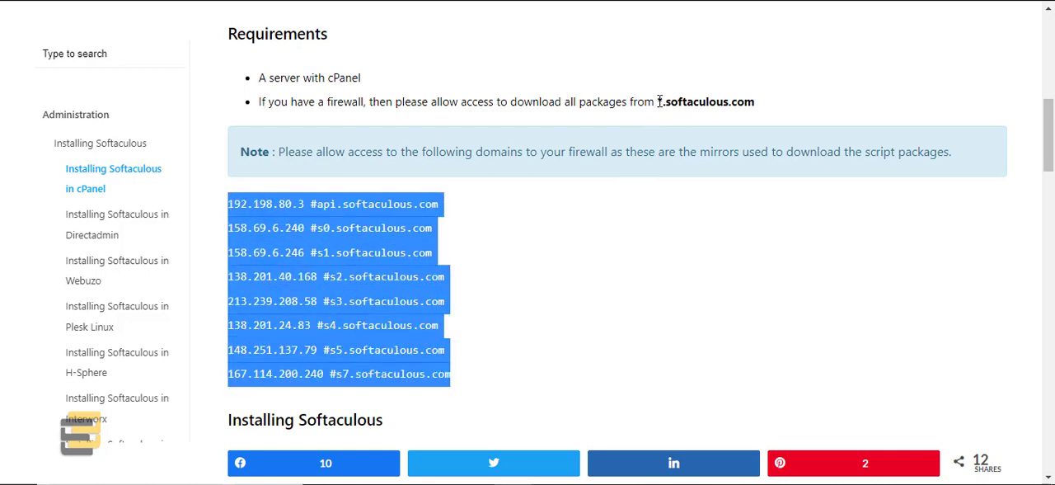
{"action": "left_click_drag", "start_coordinate": [660, 101], "coordinate": [755, 103]}
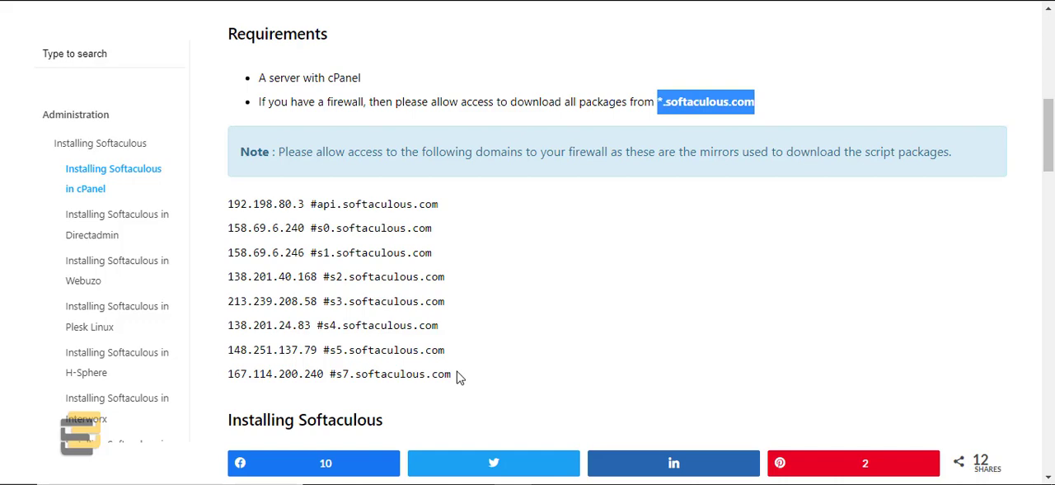
{"action": "scroll", "coordinate": [459, 377], "scroll_direction": "down", "scroll_amount": 1}
{"action": "scroll", "coordinate": [459, 378], "scroll_direction": "up", "scroll_amount": 2}
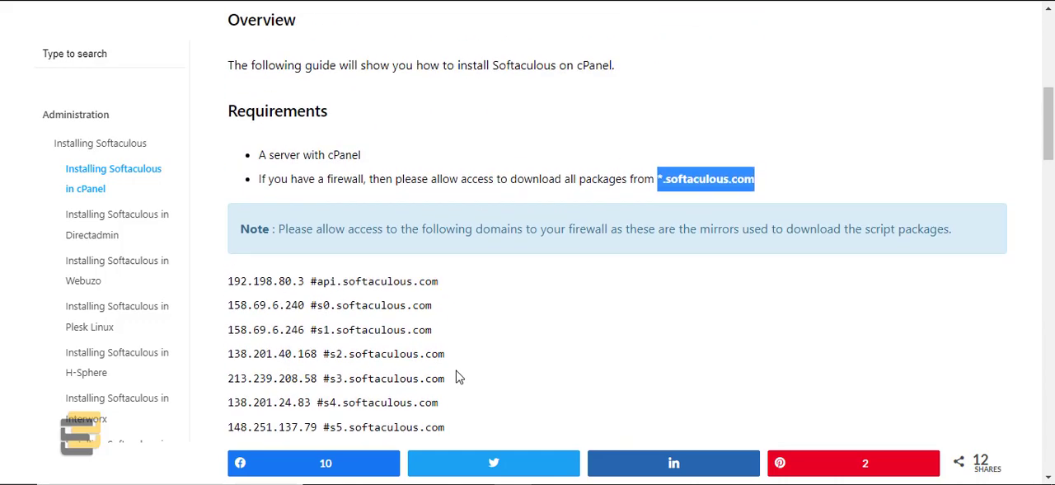
{"action": "right_click", "coordinate": [709, 176]}
{"action": "left_click", "coordinate": [746, 172]}
{"action": "scroll", "coordinate": [603, 365], "scroll_direction": "down", "scroll_amount": 1}
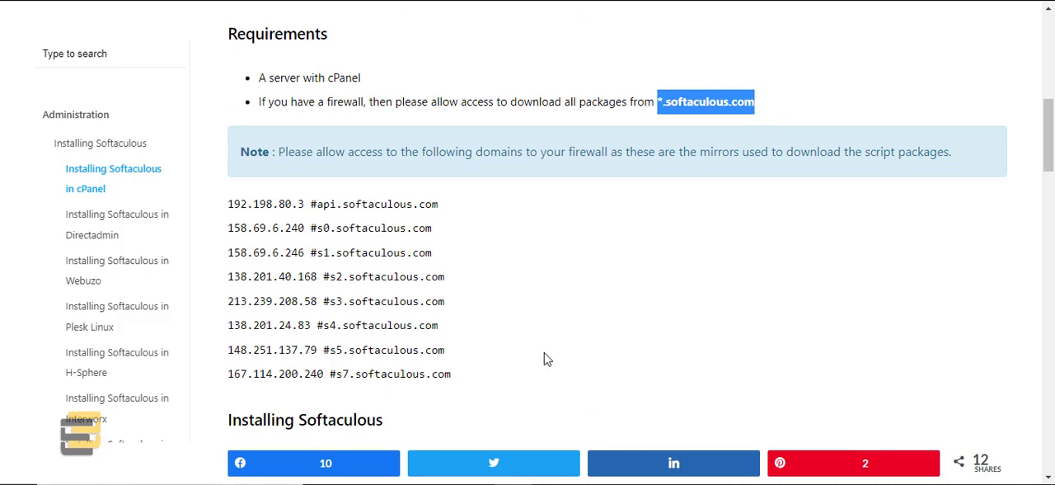
Step: Re-read the guide's wildcard domain requirement against the mirror IP list and the start of the installation section
{"action": "left_click", "coordinate": [484, 374]}
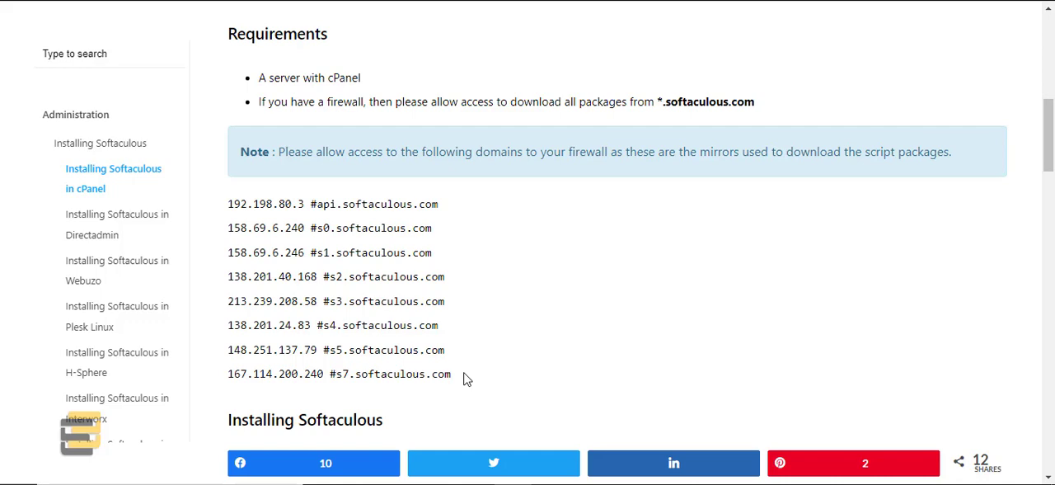
{"action": "scroll", "coordinate": [464, 377], "scroll_direction": "down", "scroll_amount": 2}
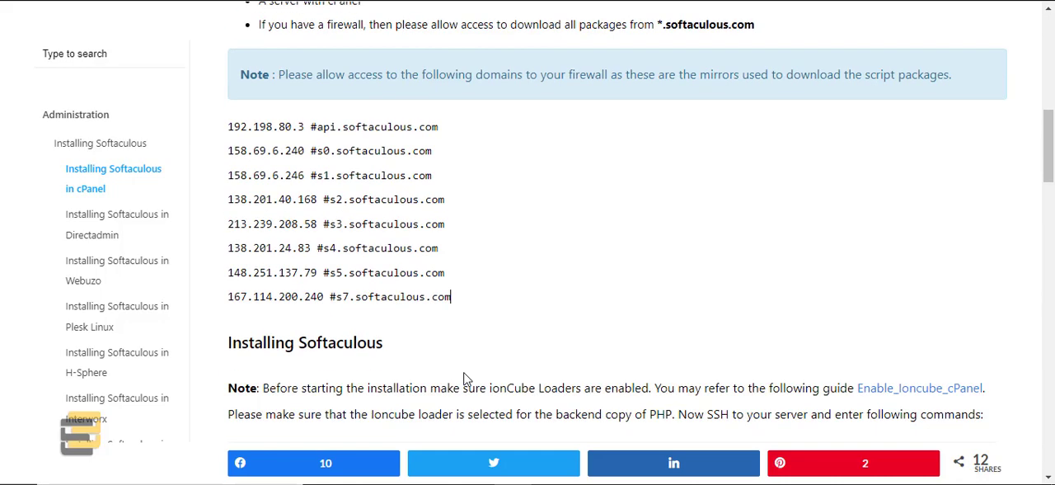
{"action": "scroll", "coordinate": [464, 377], "scroll_direction": "up", "scroll_amount": 2}
{"action": "left_click_drag", "start_coordinate": [657, 101], "coordinate": [758, 104]}
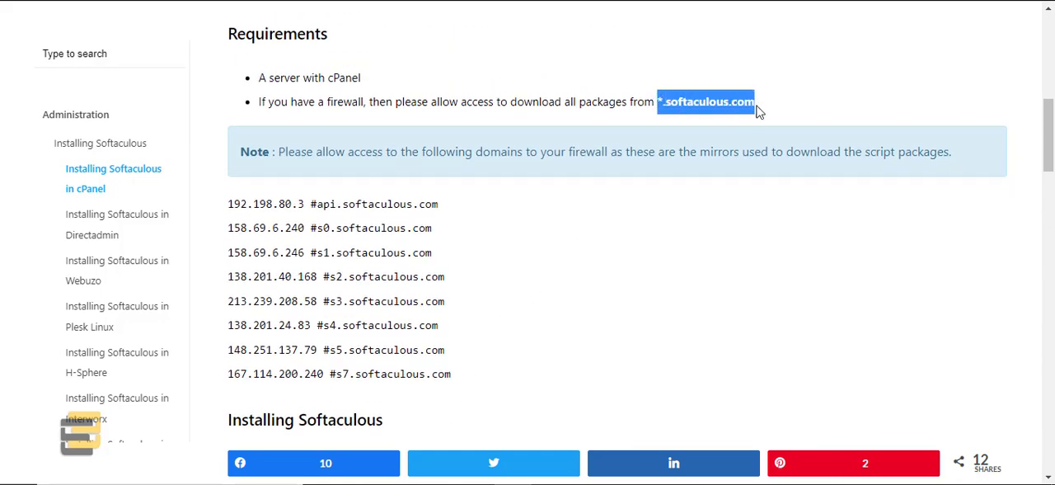
{"action": "left_click", "coordinate": [476, 368]}
{"action": "scroll", "coordinate": [460, 364], "scroll_direction": "down", "scroll_amount": 3}
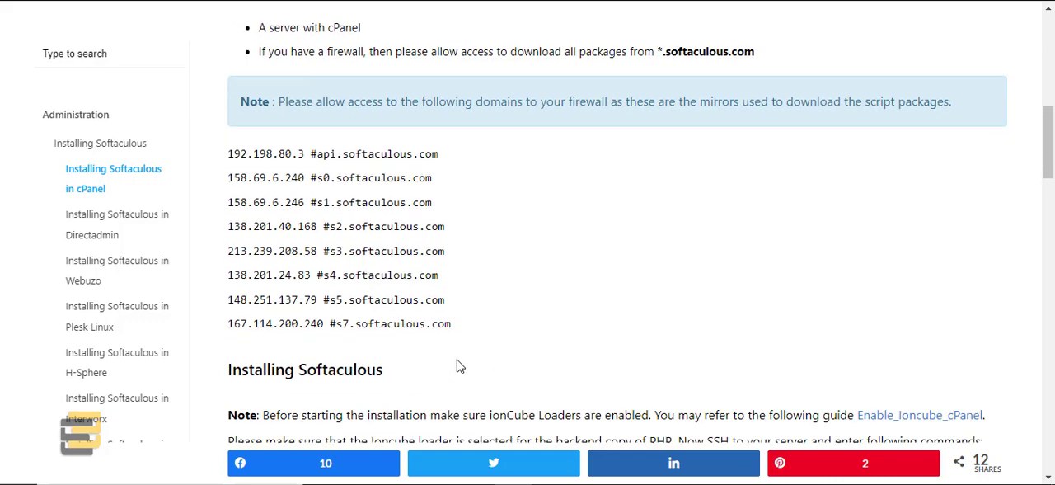
{"action": "scroll", "coordinate": [459, 365], "scroll_direction": "up", "scroll_amount": 3}
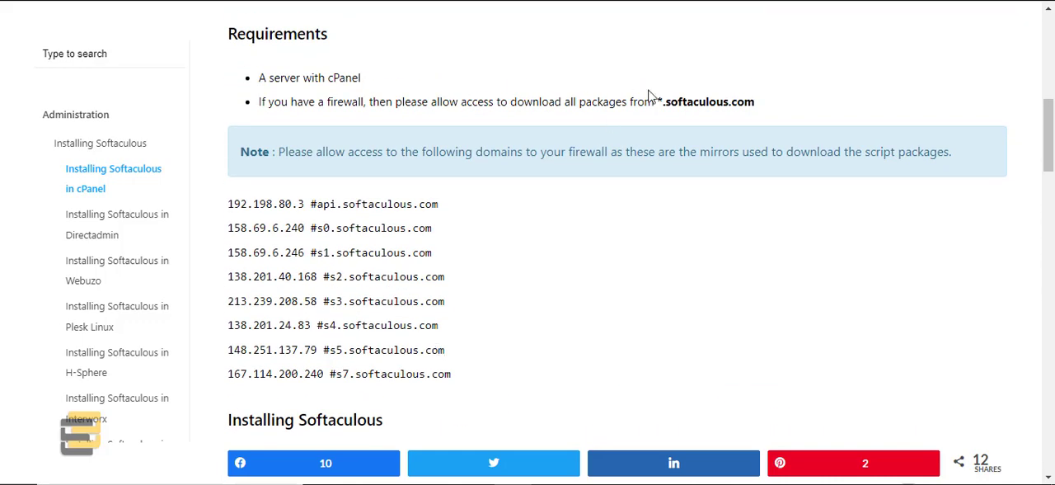
Step: Copy the wget, chmod 755 and ./install.sh commands from the guide's Installing Softaculous section
{"action": "scroll", "coordinate": [506, 368], "scroll_direction": "down", "scroll_amount": 5}
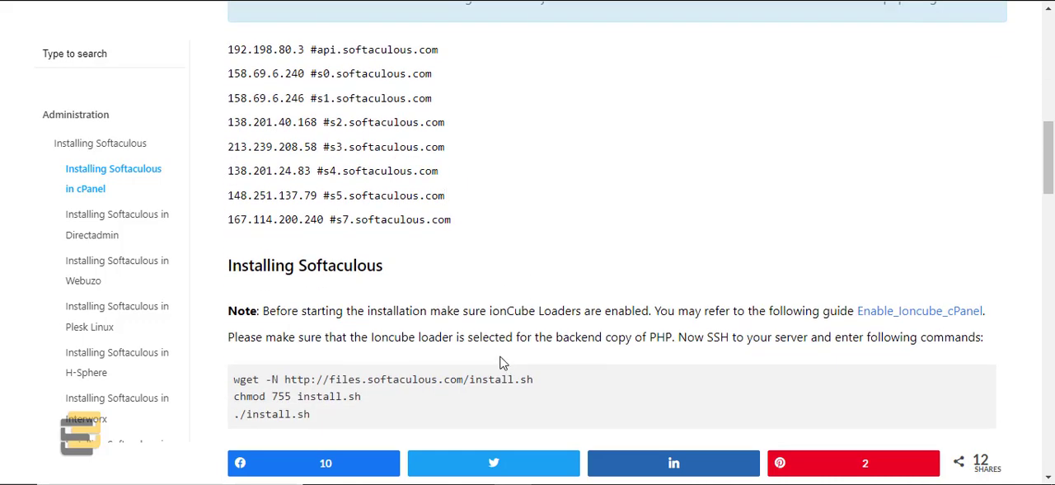
{"action": "left_click_drag", "start_coordinate": [311, 337], "coordinate": [234, 303]}
{"action": "right_click", "coordinate": [261, 312]}
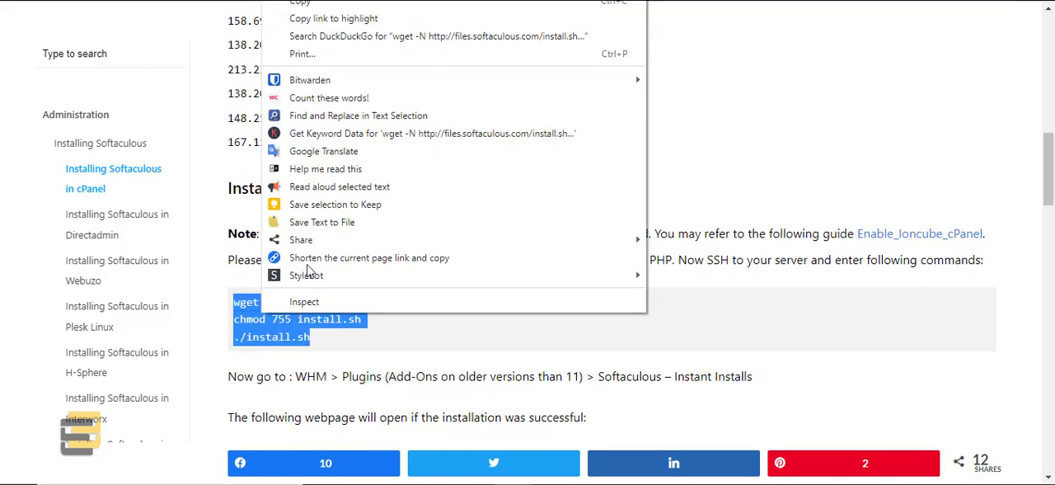
{"action": "left_click", "coordinate": [301, 4]}
Step: Switch to the Bitvise SSH terminal, save the modified /etc/hosts, exit nano and clear the terminal
{"action": "key", "text": "alt+Tab"}
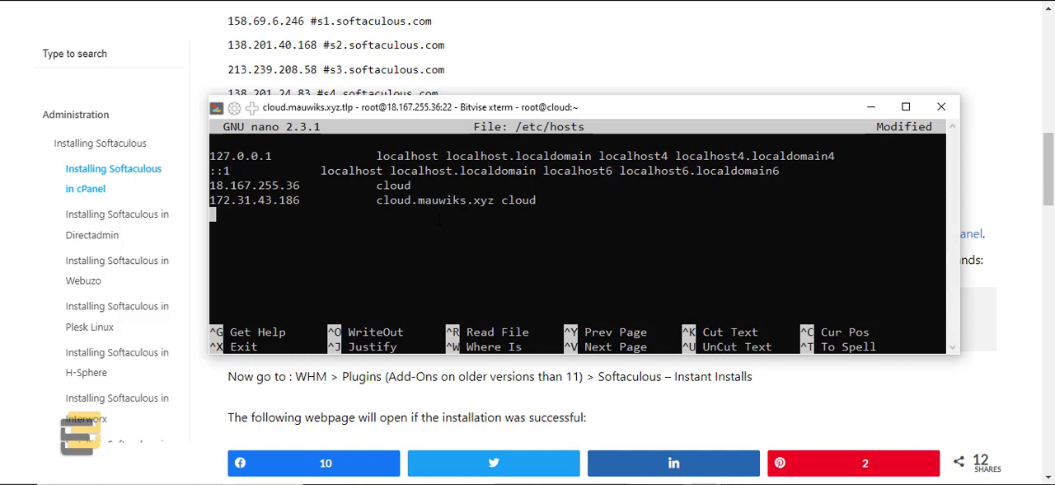
{"action": "key", "text": "ctrl+x"}
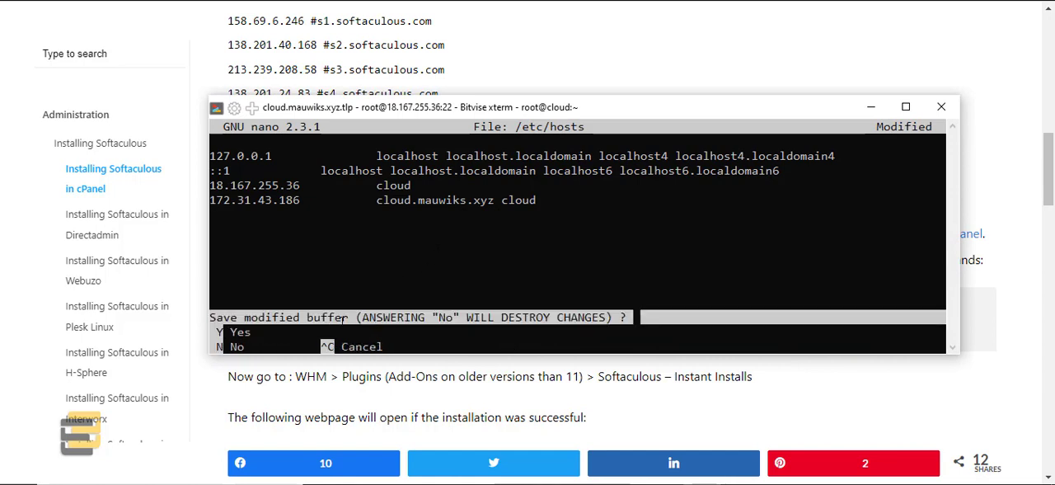
{"action": "key", "text": "y"}
{"action": "key", "text": "Return"}
{"action": "type", "text": "clear"}
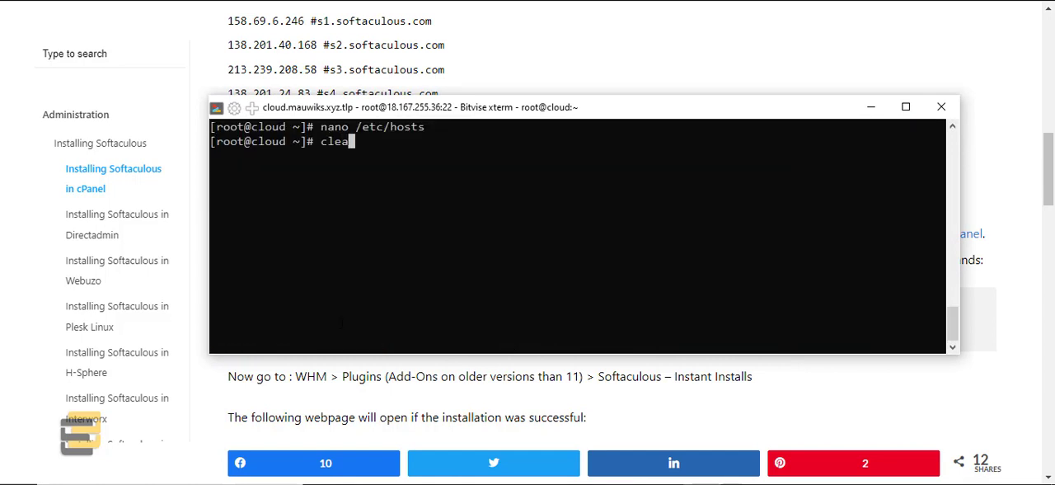
{"action": "key", "text": "Return"}
Step: Run the copied commands in the SSH terminal to download install.sh, make it executable and start the Softaculous installer
{"action": "left_click_drag", "start_coordinate": [431, 105], "coordinate": [430, 106]}
{"action": "right_click", "coordinate": [392, 150]}
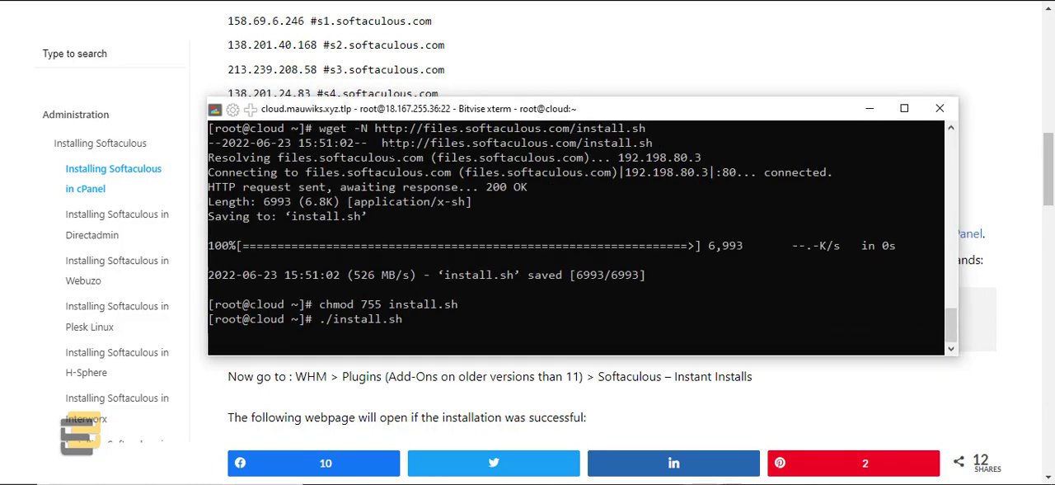
{"action": "key", "text": "Return"}
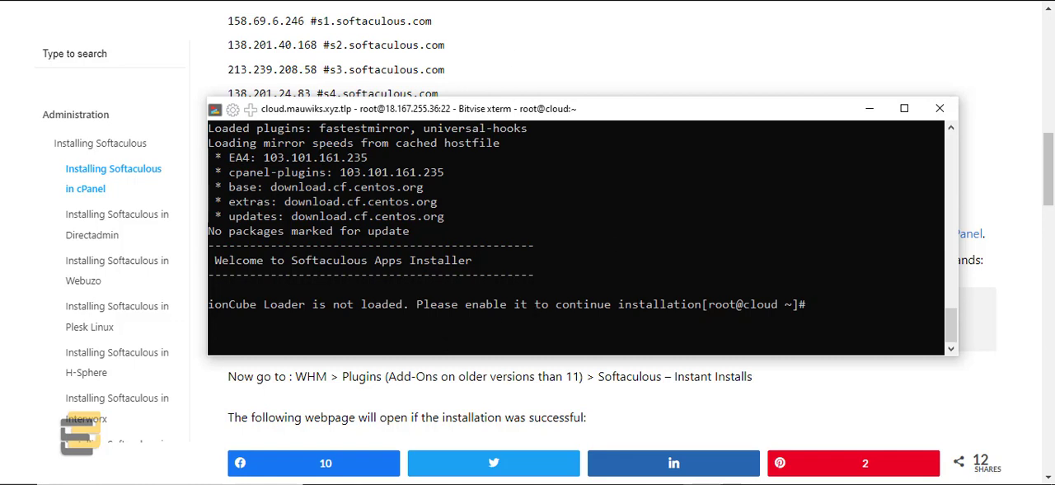
{"action": "left_click", "coordinate": [922, 34]}
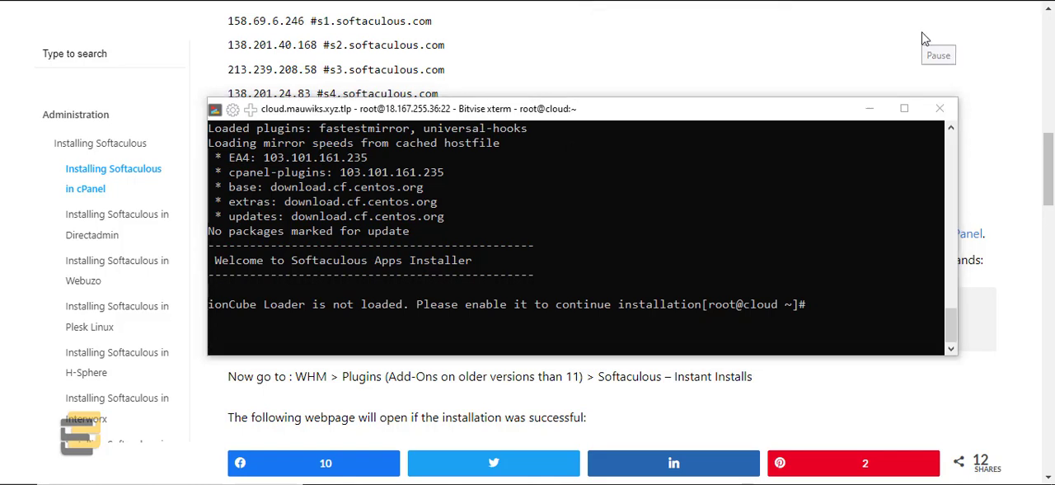
Step: Switch to WHM, open Tweak Settings and search the settings for "ioncube"
{"action": "scroll", "coordinate": [925, 39], "scroll_direction": "up", "scroll_amount": 1}
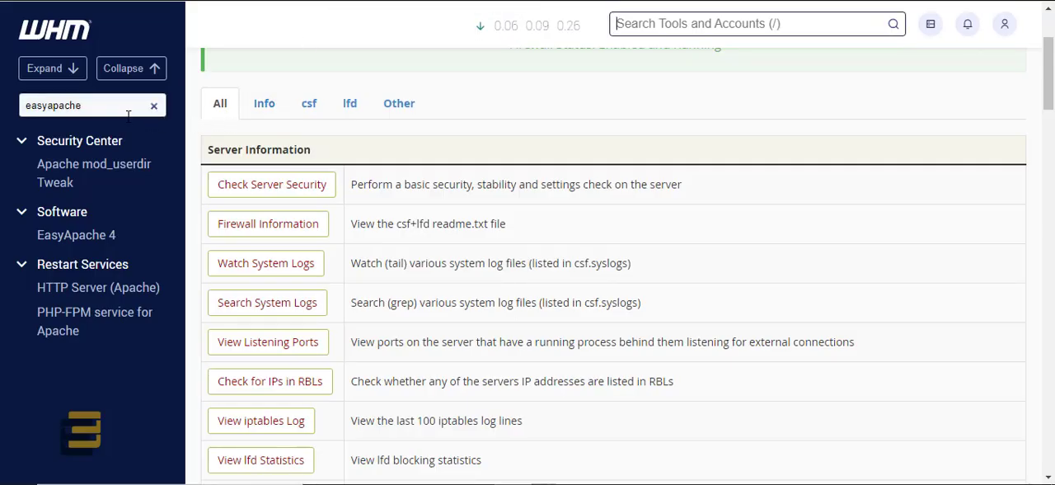
{"action": "left_click_drag", "start_coordinate": [99, 106], "coordinate": [3, 118]}
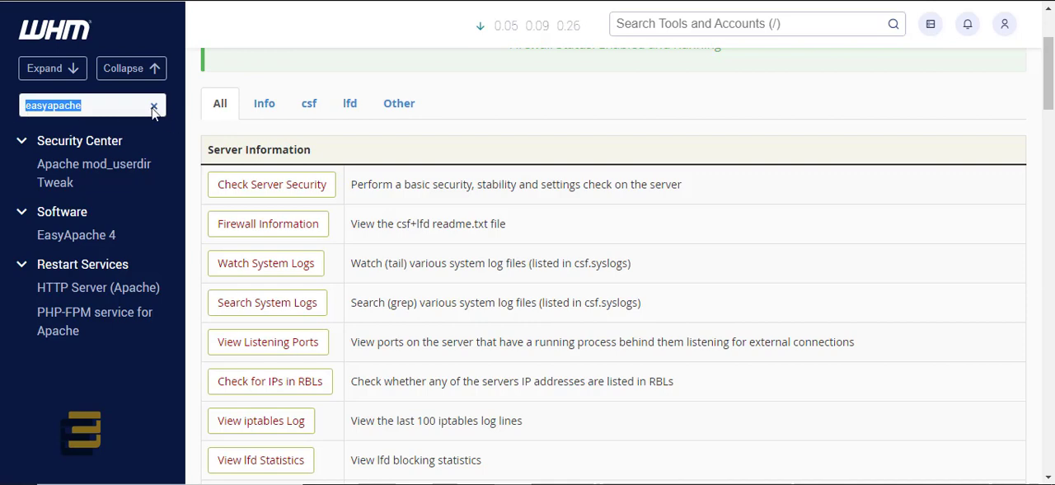
{"action": "type", "text": "twe"}
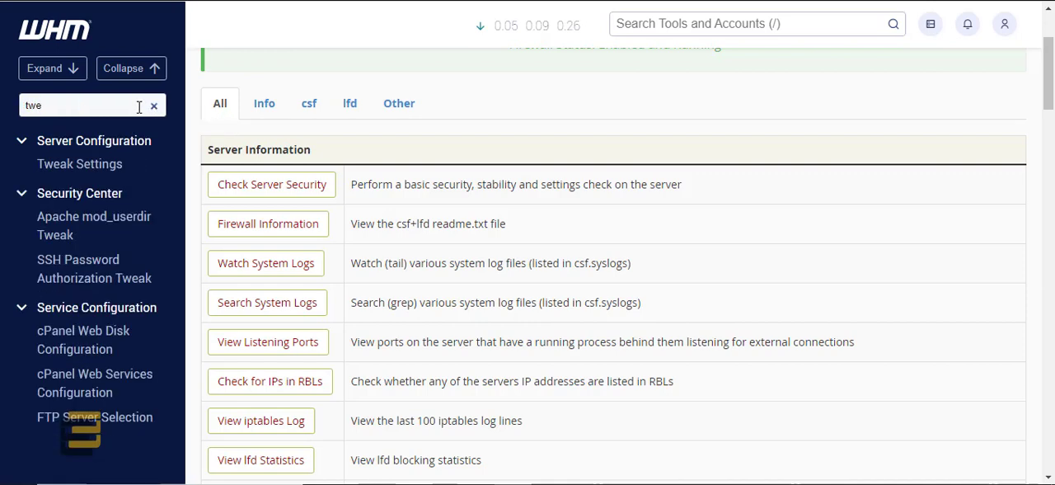
{"action": "left_click", "coordinate": [79, 164]}
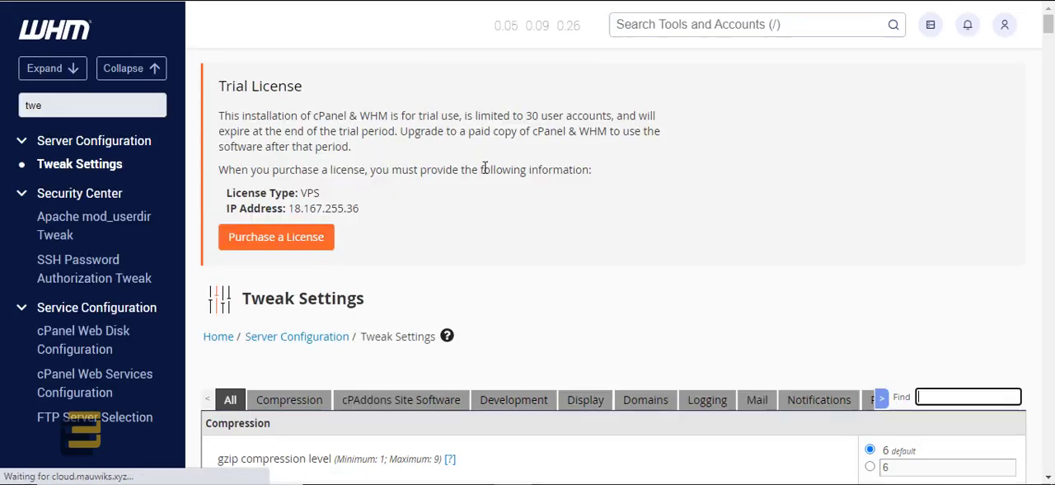
{"action": "left_click", "coordinate": [951, 398]}
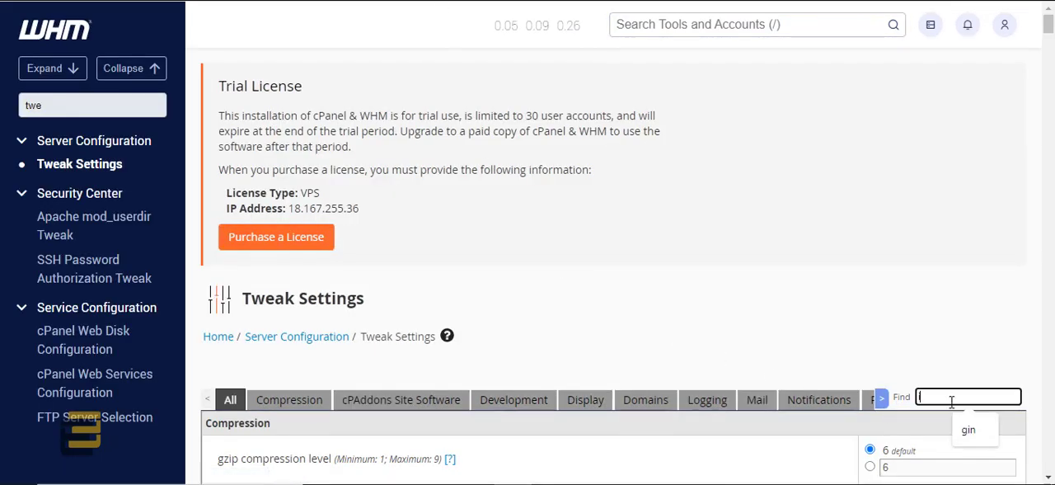
{"action": "type", "text": "ioncube"}
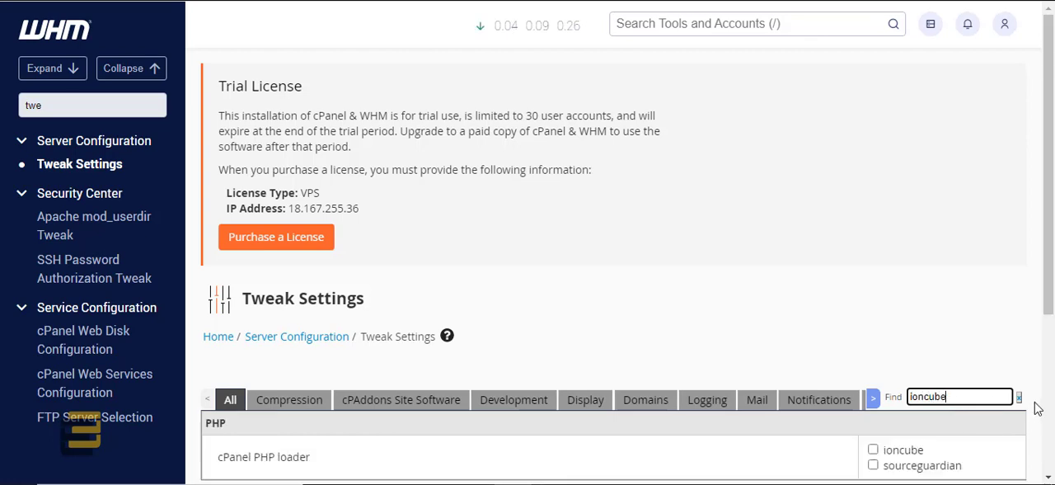
Step: Enable ioncube as the cPanel PHP loader and save the Tweak Settings
{"action": "scroll", "coordinate": [1039, 409], "scroll_direction": "down", "scroll_amount": 1}
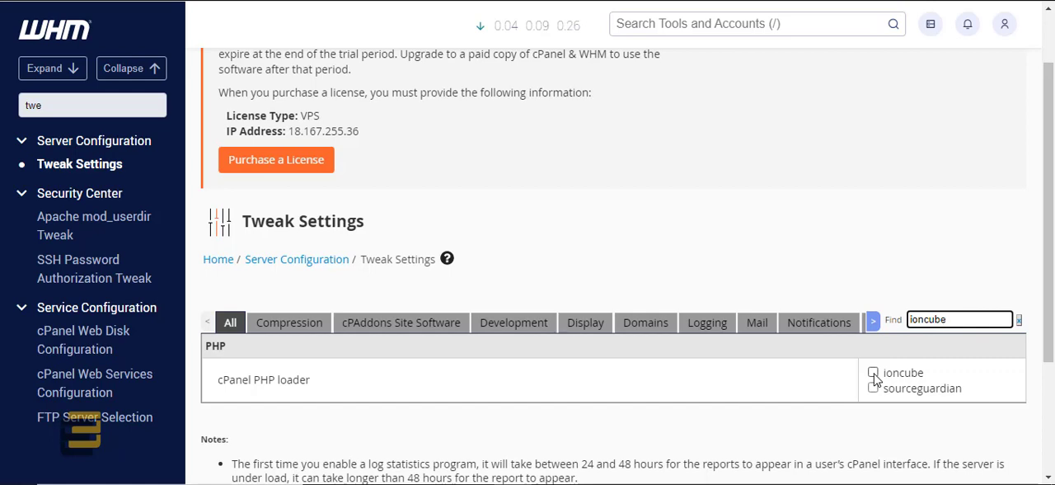
{"action": "scroll", "coordinate": [806, 388], "scroll_direction": "down", "scroll_amount": 2}
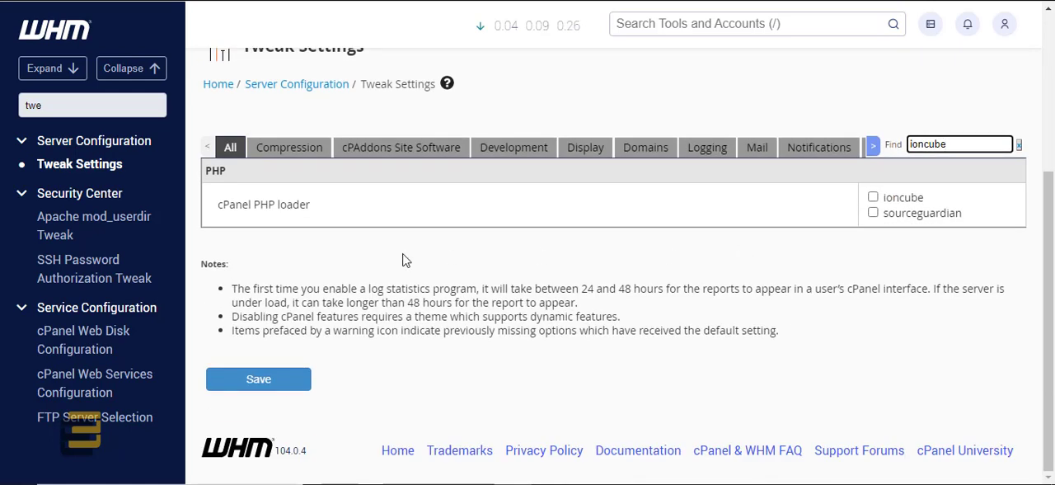
{"action": "left_click", "coordinate": [873, 198]}
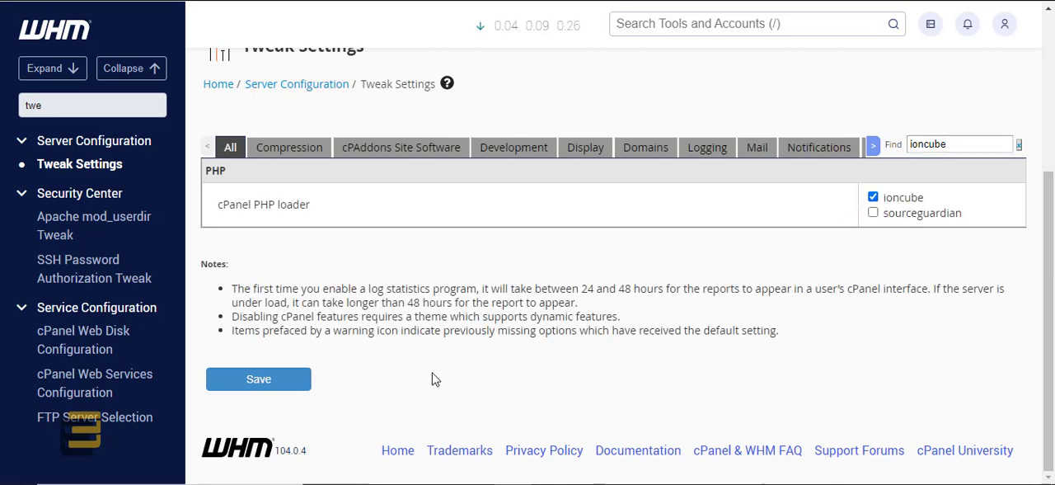
{"action": "left_click", "coordinate": [294, 387]}
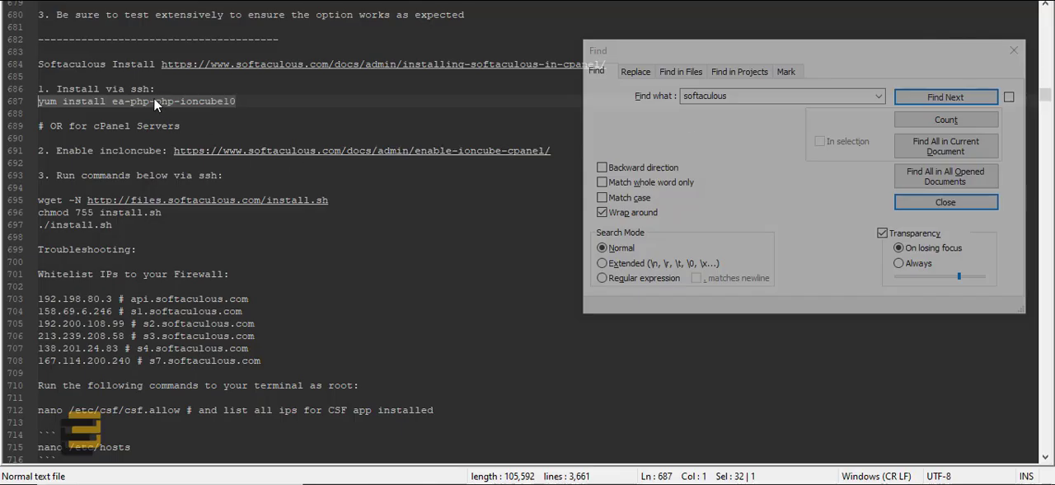
Step: Highlight "yum install ea-php-php-ioncube10" in the notes file, and open the Softaculous guide's Enable_Ioncube_cPanel link in a new tab
{"action": "left_click", "coordinate": [154, 100]}
{"action": "left_click_drag", "start_coordinate": [252, 104], "coordinate": [38, 101]}
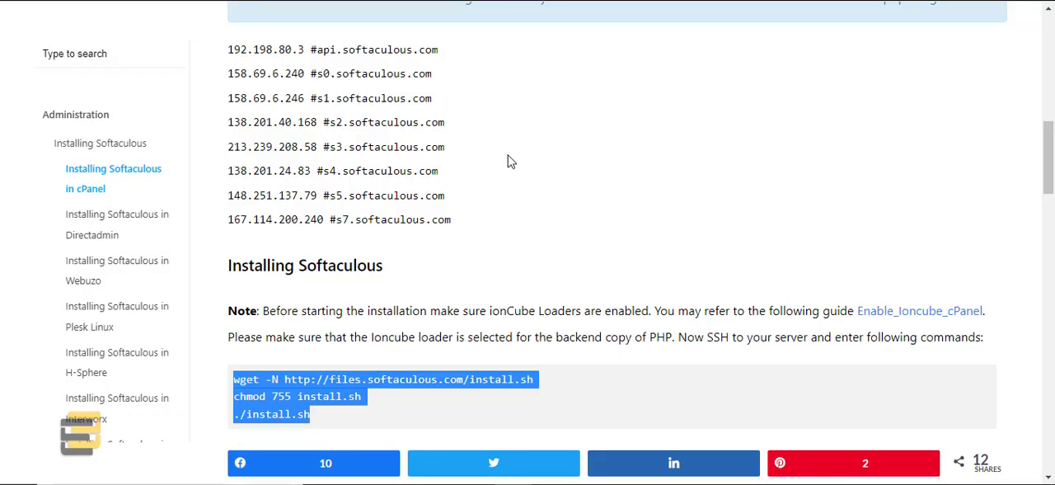
{"action": "left_click", "coordinate": [508, 162]}
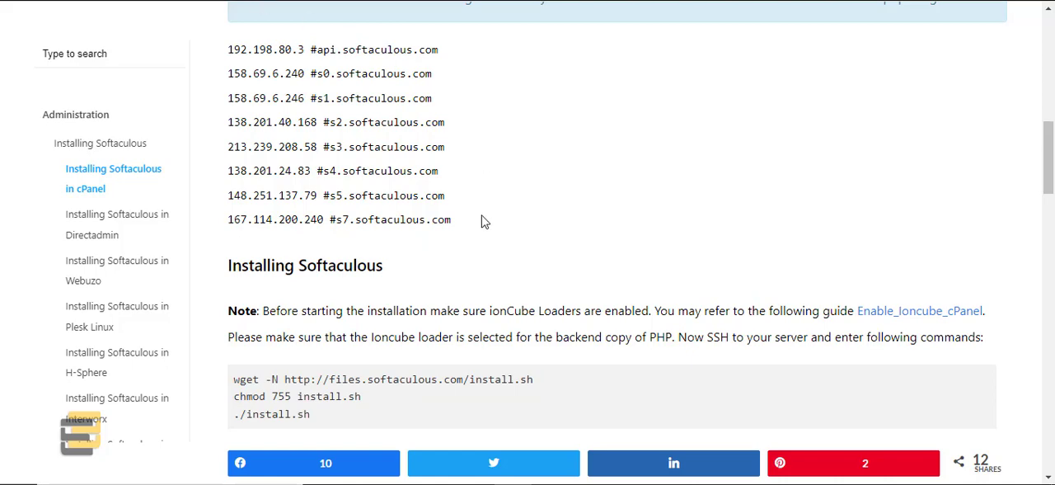
{"action": "scroll", "coordinate": [481, 305], "scroll_direction": "down", "scroll_amount": 2}
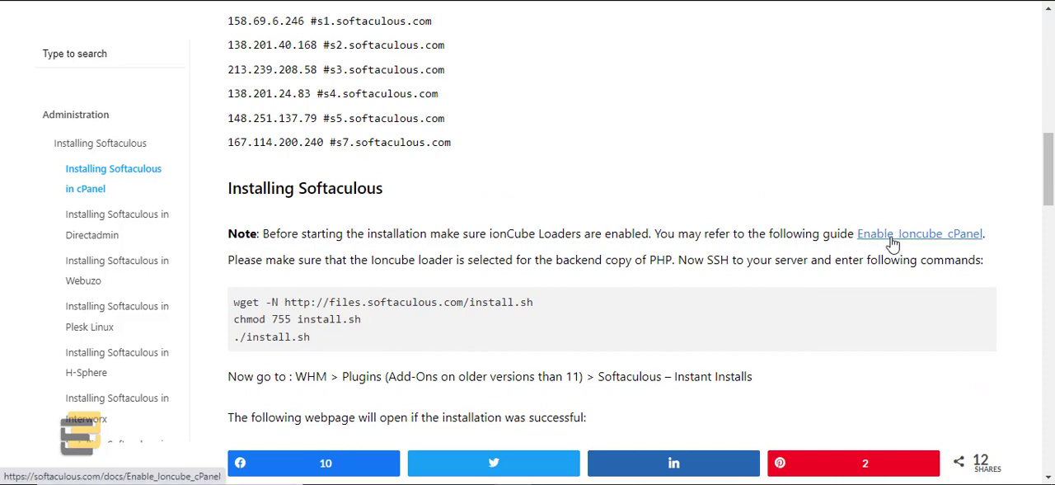
{"action": "right_click", "coordinate": [890, 241]}
{"action": "left_click", "coordinate": [903, 251]}
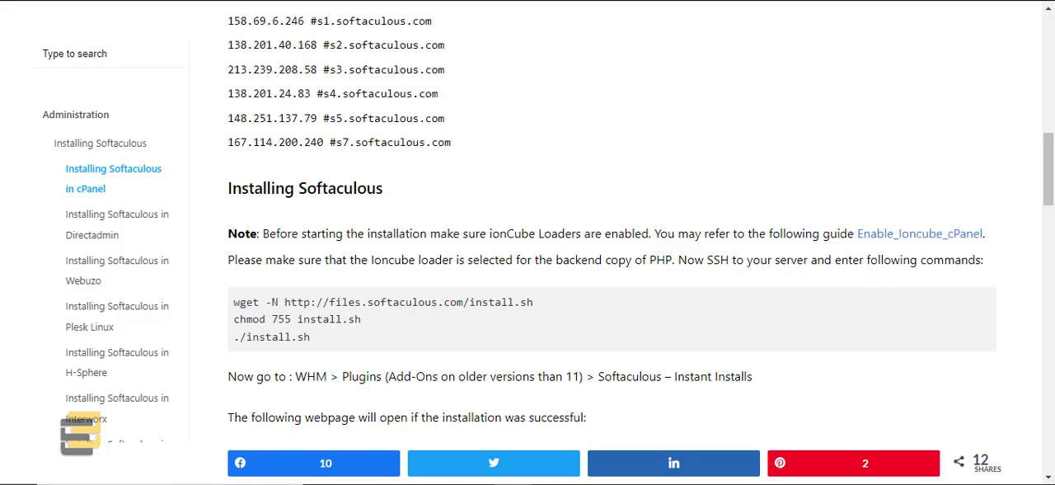
Step: Read through the Enable Ioncube cPanel guide, including its Overview and Enabling Ioncube sections
{"action": "key", "text": "ctrl+Tab"}
{"action": "left_click", "coordinate": [293, 309]}
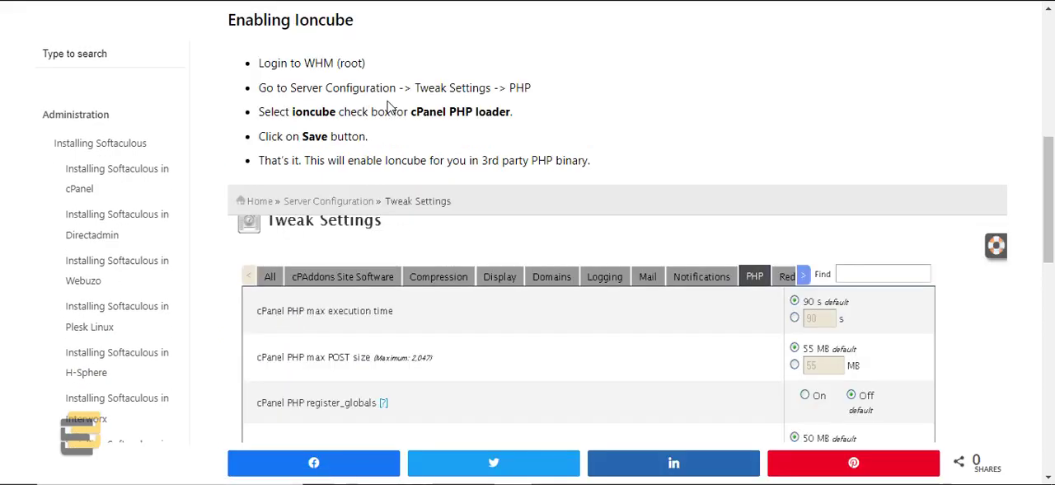
{"action": "scroll", "coordinate": [394, 128], "scroll_direction": "down", "scroll_amount": 2}
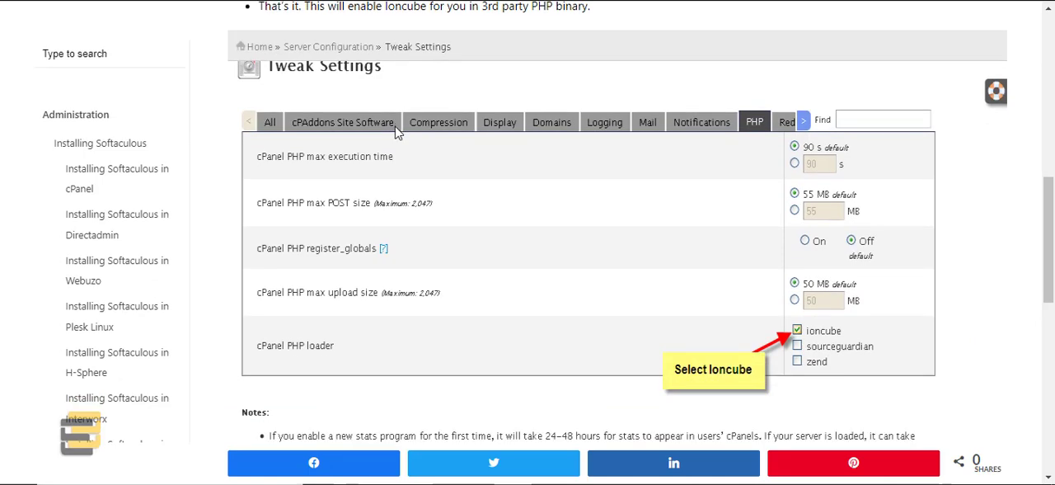
{"action": "scroll", "coordinate": [396, 137], "scroll_direction": "down", "scroll_amount": 3}
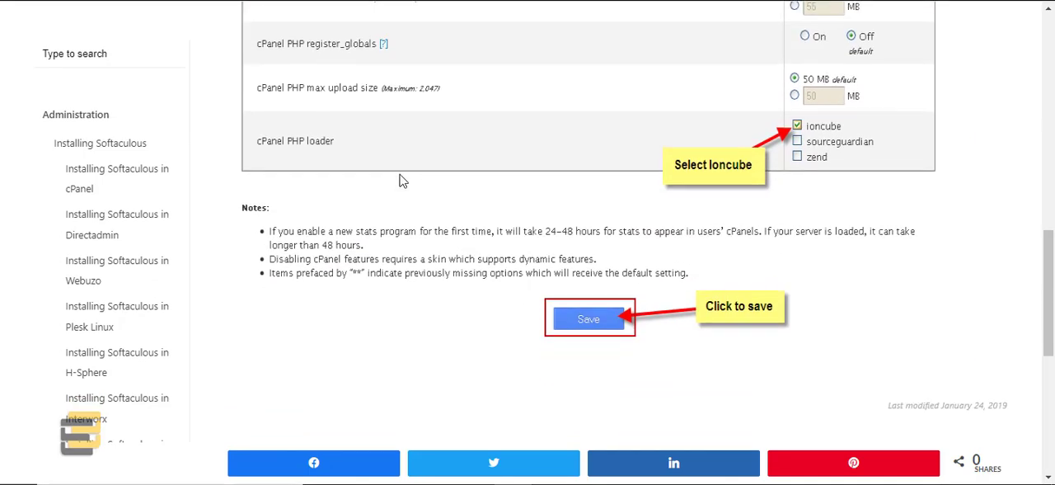
{"action": "scroll", "coordinate": [401, 181], "scroll_direction": "down", "scroll_amount": 1}
{"action": "scroll", "coordinate": [401, 198], "scroll_direction": "down", "scroll_amount": 6}
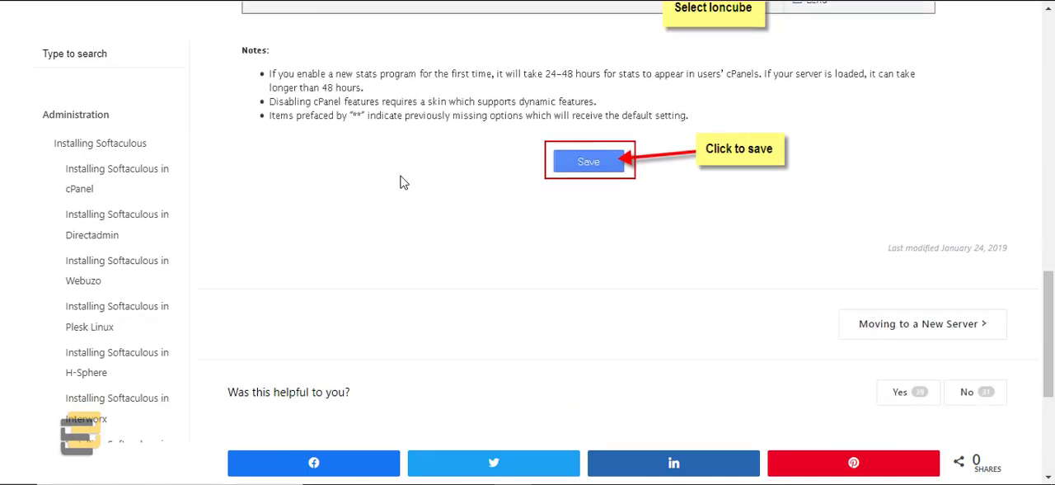
{"action": "scroll", "coordinate": [401, 218], "scroll_direction": "up", "scroll_amount": 6}
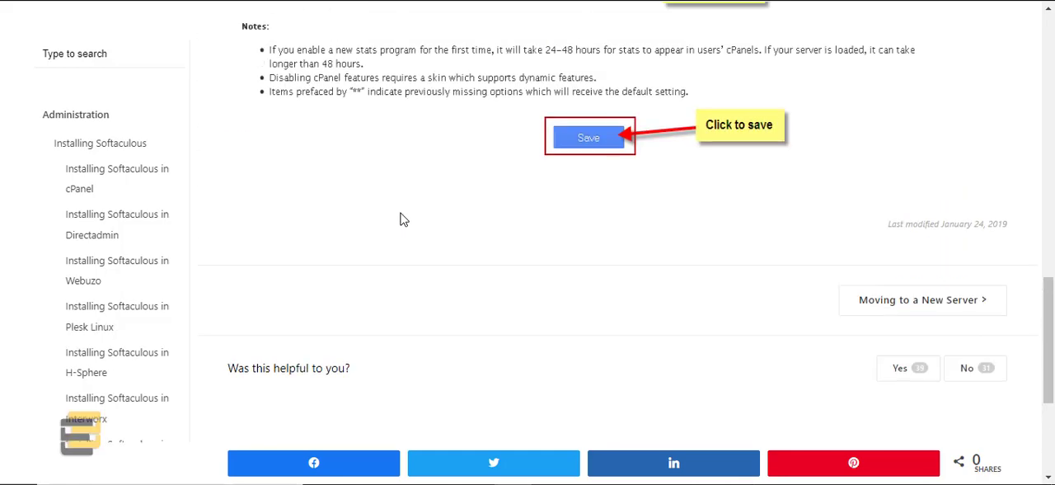
{"action": "scroll", "coordinate": [401, 231], "scroll_direction": "up", "scroll_amount": 2}
{"action": "scroll", "coordinate": [401, 236], "scroll_direction": "up", "scroll_amount": 7}
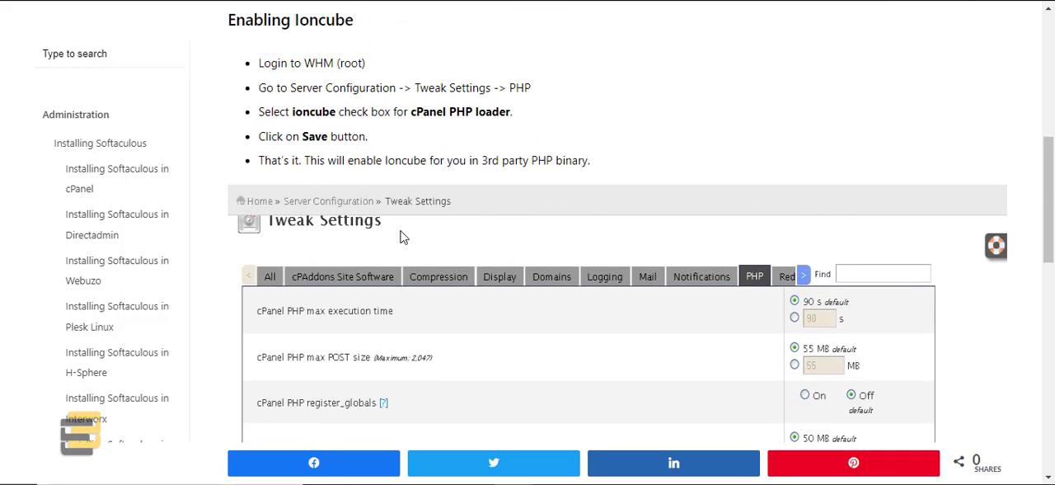
{"action": "scroll", "coordinate": [402, 237], "scroll_direction": "up", "scroll_amount": 3}
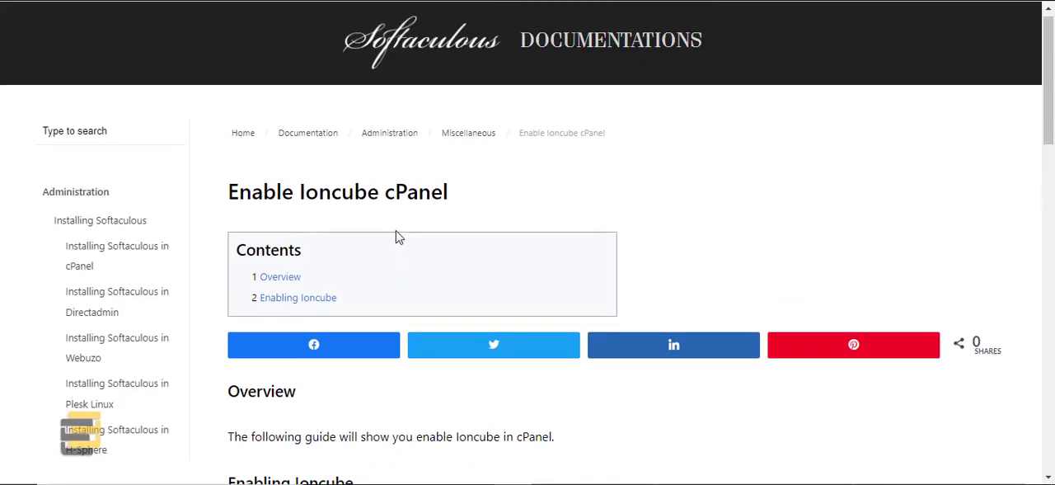
{"action": "left_click", "coordinate": [279, 277]}
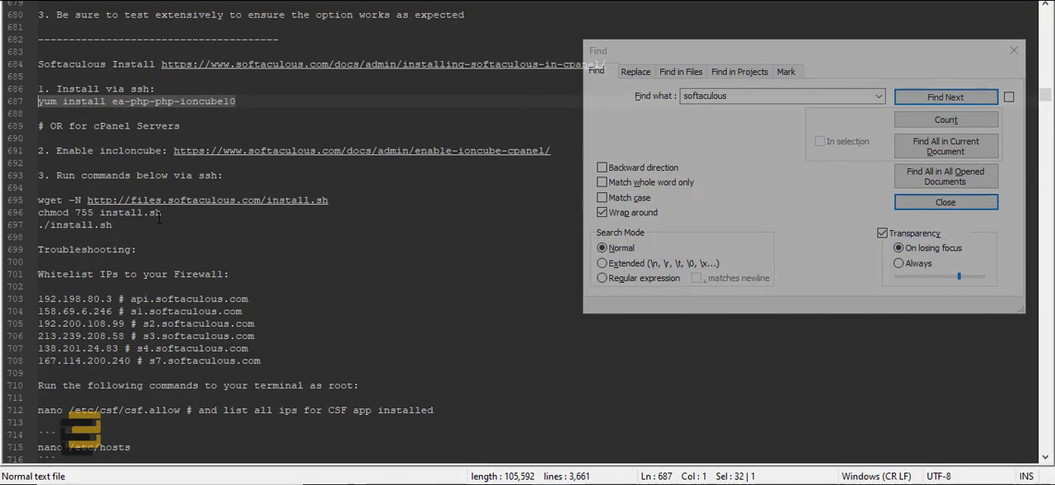
Step: Switch to the notes file and highlight the "yum install ea-php-php-ioncube10" command
{"action": "left_click", "coordinate": [162, 106]}
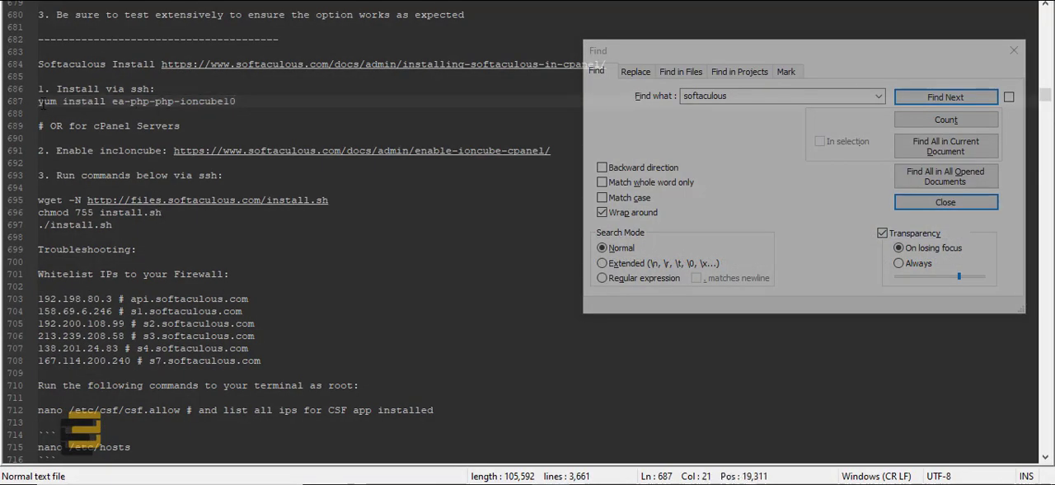
{"action": "left_click", "coordinate": [41, 102]}
{"action": "left_click_drag", "start_coordinate": [39, 101], "coordinate": [247, 102]}
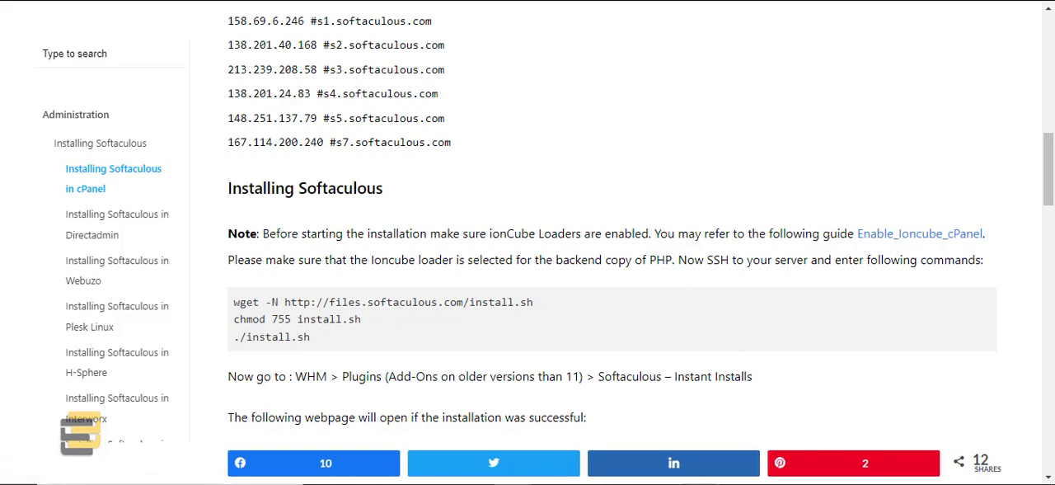
Step: Switch to the SSH terminal, run ./install.sh again to install Softaculous, and minimize the terminal window
{"action": "left_click", "coordinate": [586, 483]}
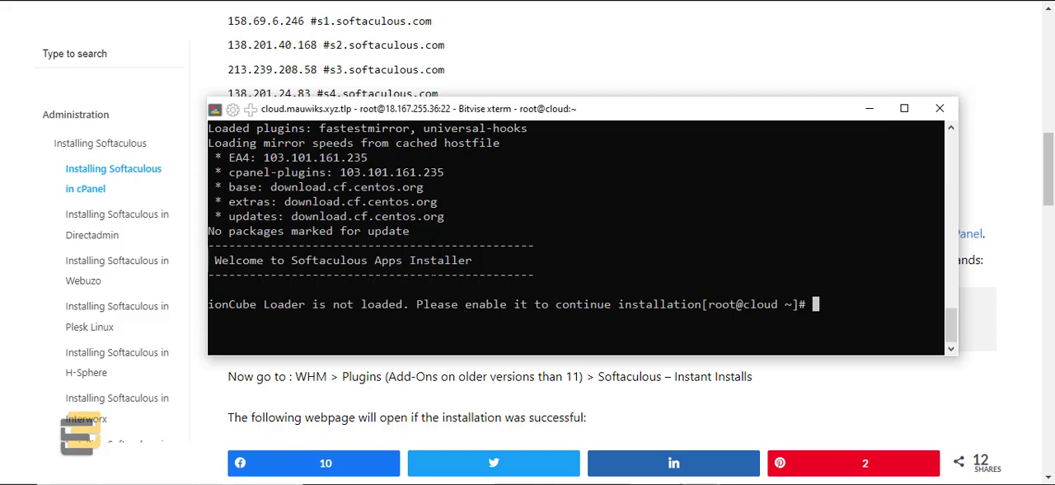
{"action": "scroll", "coordinate": [577, 239], "scroll_direction": "up", "scroll_amount": 1}
{"action": "scroll", "coordinate": [577, 239], "scroll_direction": "up", "scroll_amount": 2}
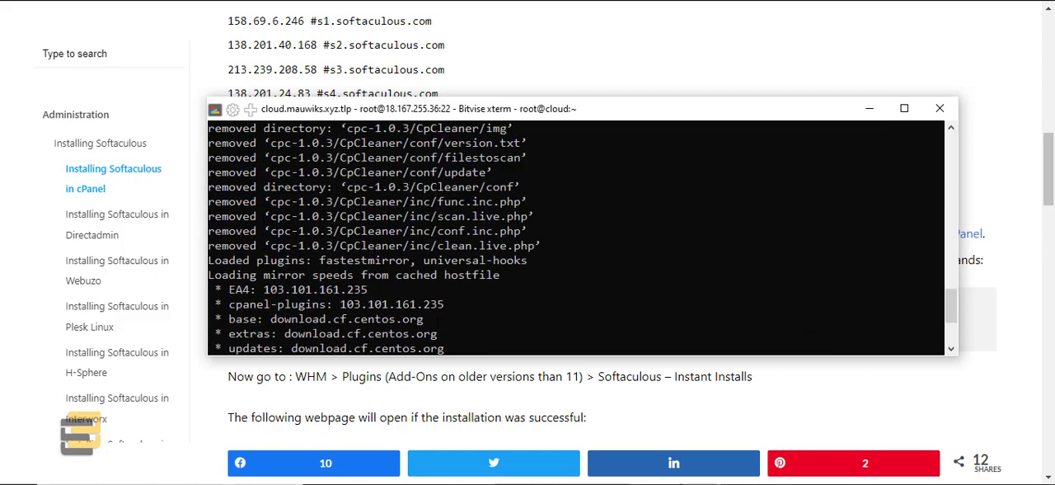
{"action": "scroll", "coordinate": [437, 324], "scroll_direction": "down", "scroll_amount": 3}
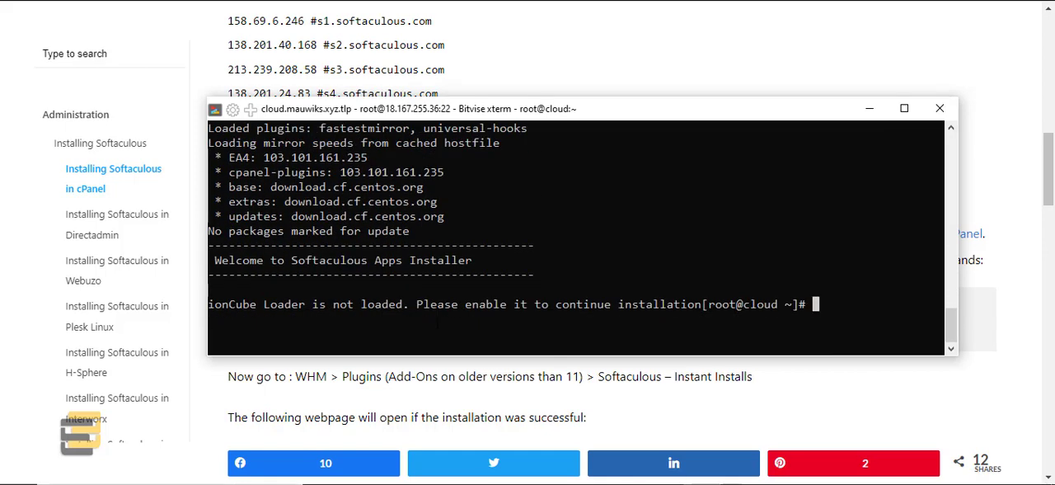
{"action": "type", "text": "./install.sh"}
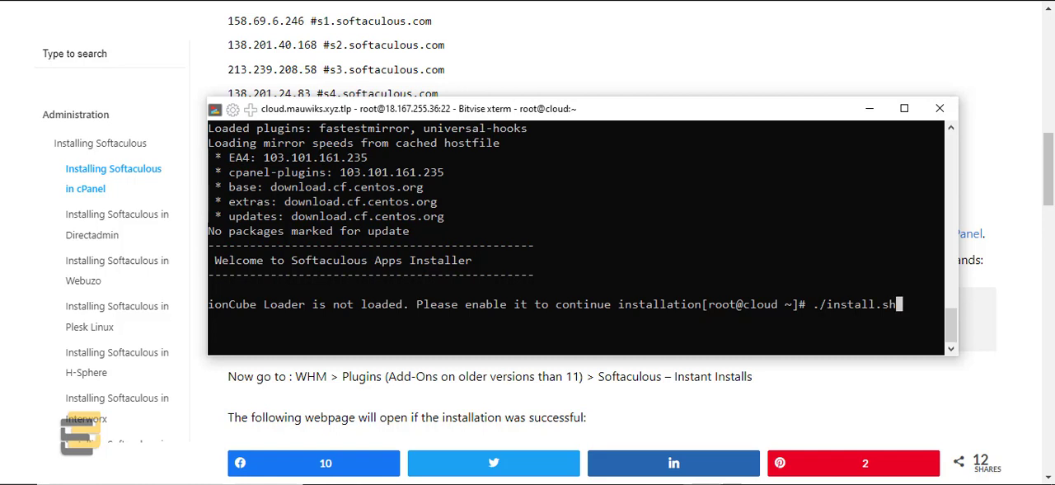
{"action": "left_click_drag", "start_coordinate": [818, 305], "coordinate": [901, 304]}
{"action": "left_click", "coordinate": [841, 304]}
{"action": "left_click_drag", "start_coordinate": [819, 304], "coordinate": [895, 305]}
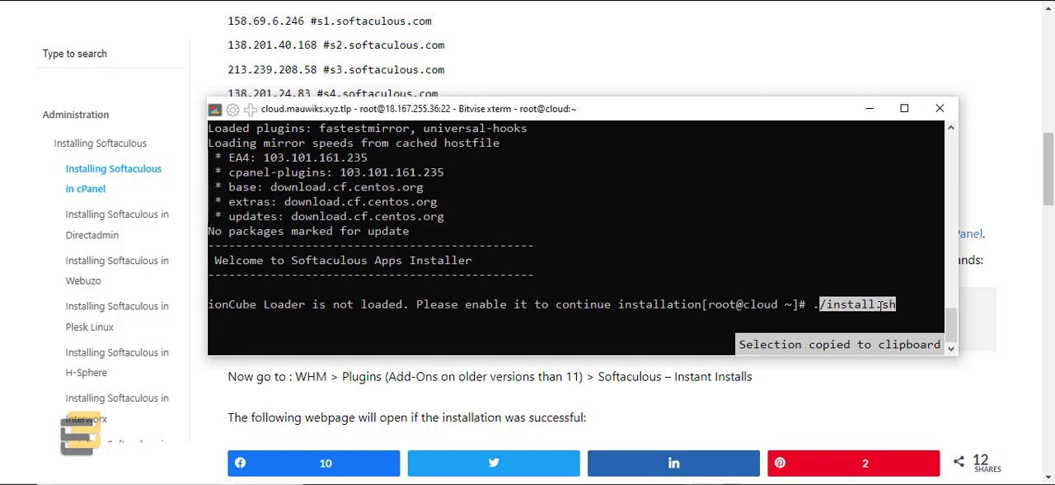
{"action": "left_click", "coordinate": [851, 306]}
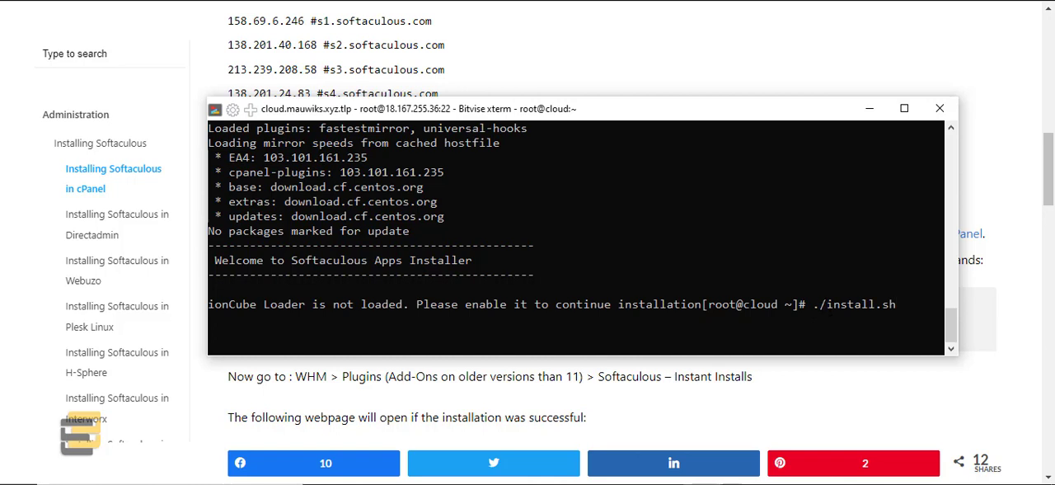
{"action": "key", "text": "Return"}
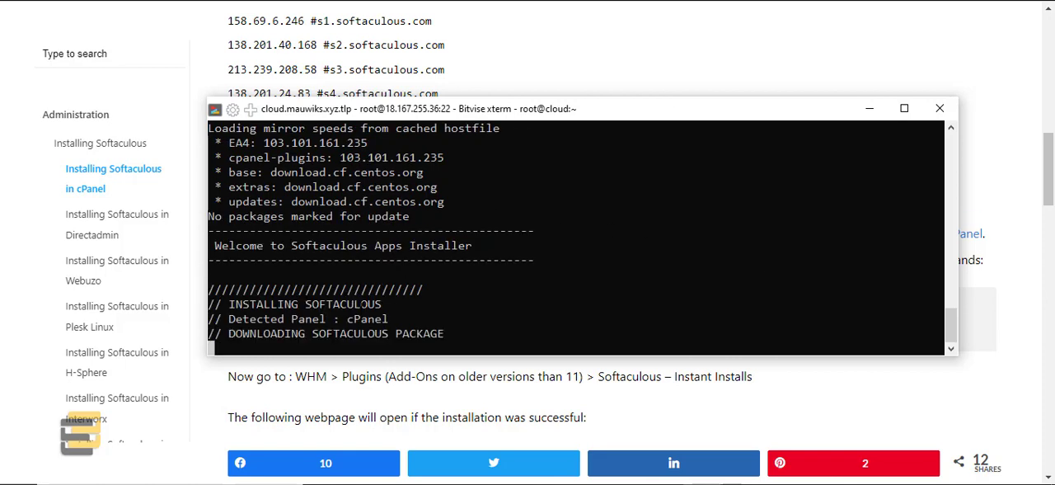
{"action": "left_click_drag", "start_coordinate": [455, 97], "coordinate": [453, 77]}
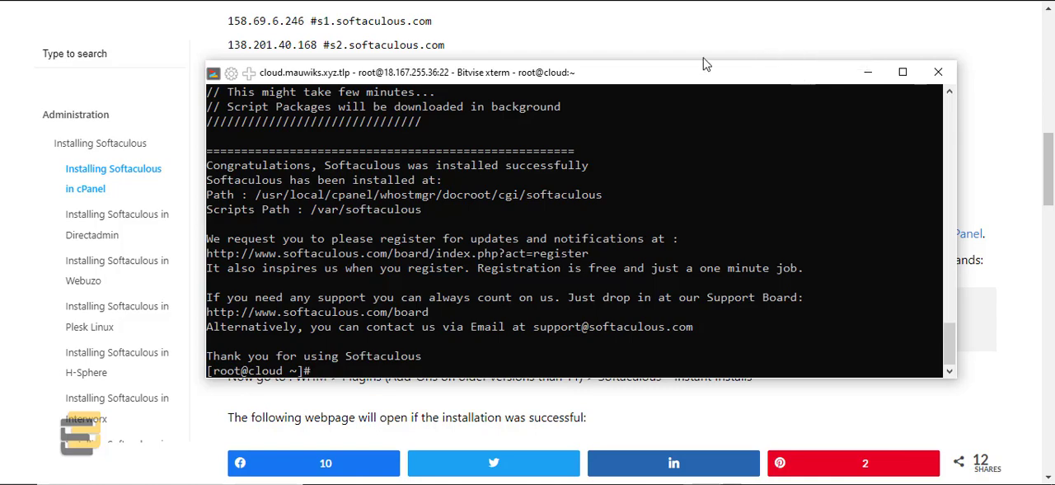
{"action": "left_click", "coordinate": [870, 77]}
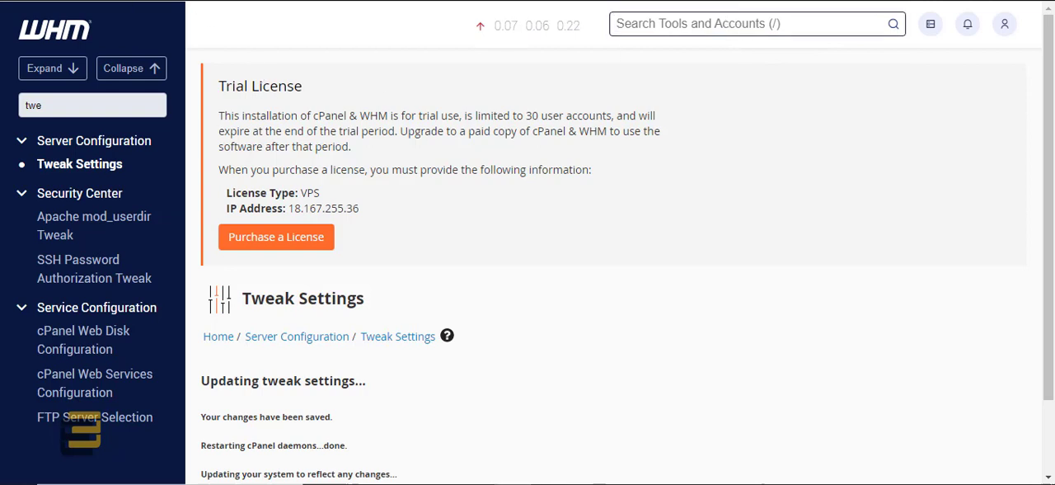
Step: From the WHM home page, search the tools for "sof" and open Softaculous - Instant Installs
{"action": "key", "text": "F5"}
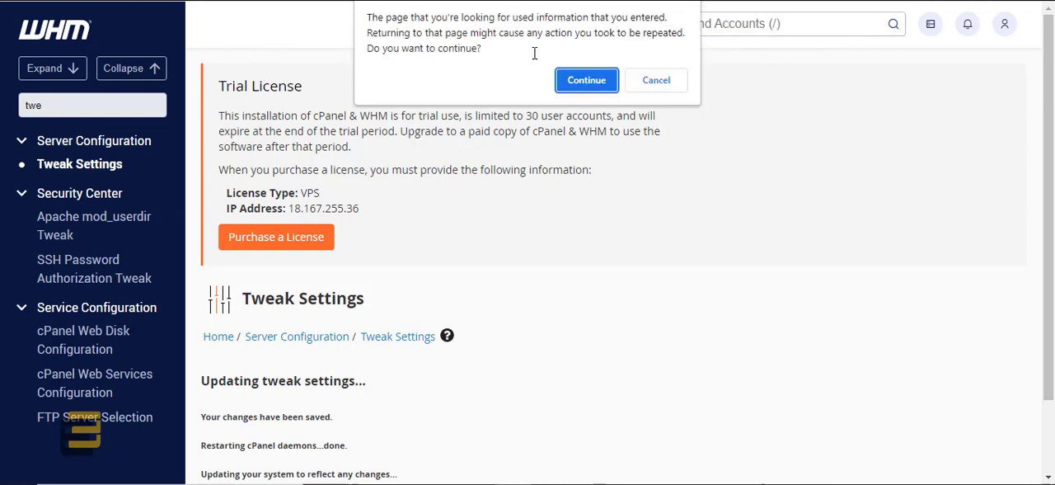
{"action": "left_click", "coordinate": [656, 80]}
{"action": "left_click", "coordinate": [73, 32]}
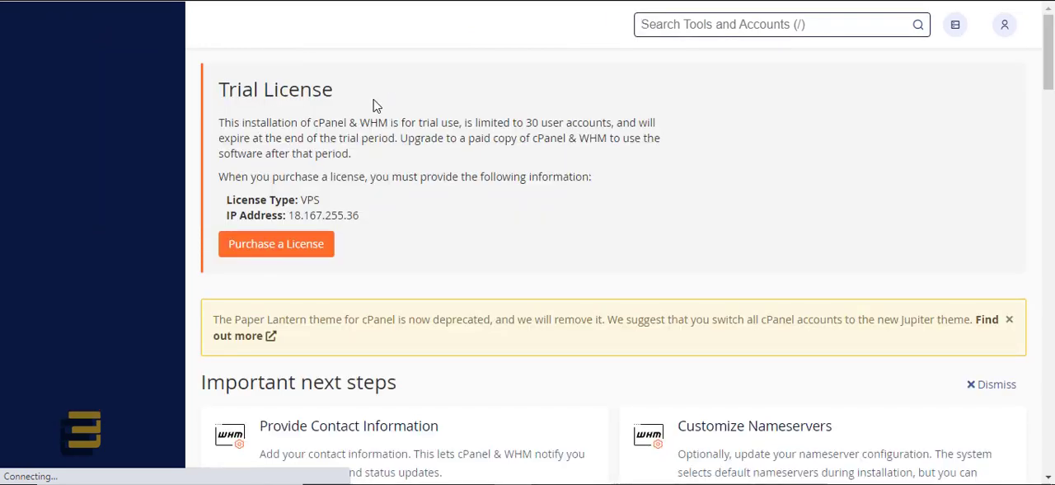
{"action": "left_click", "coordinate": [676, 24]}
{"action": "type", "text": "s"}
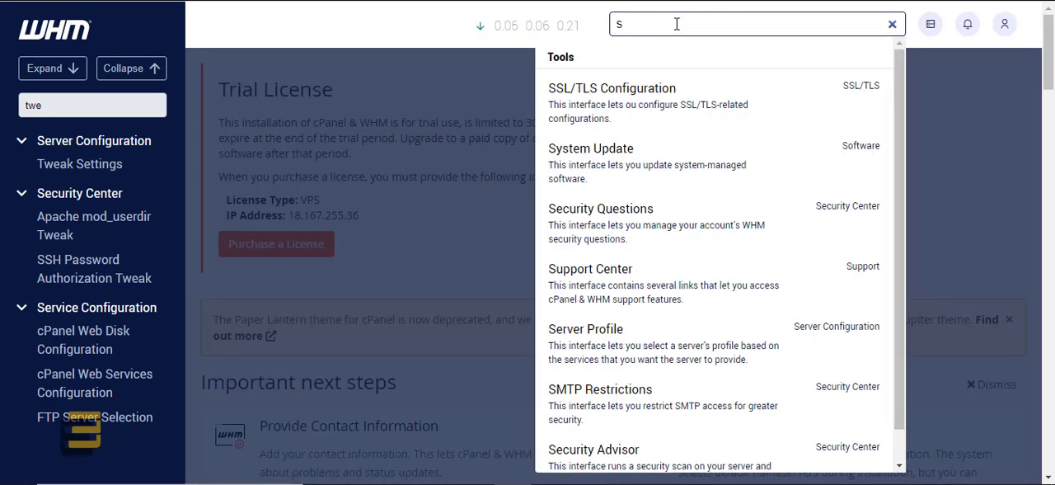
{"action": "type", "text": "of"}
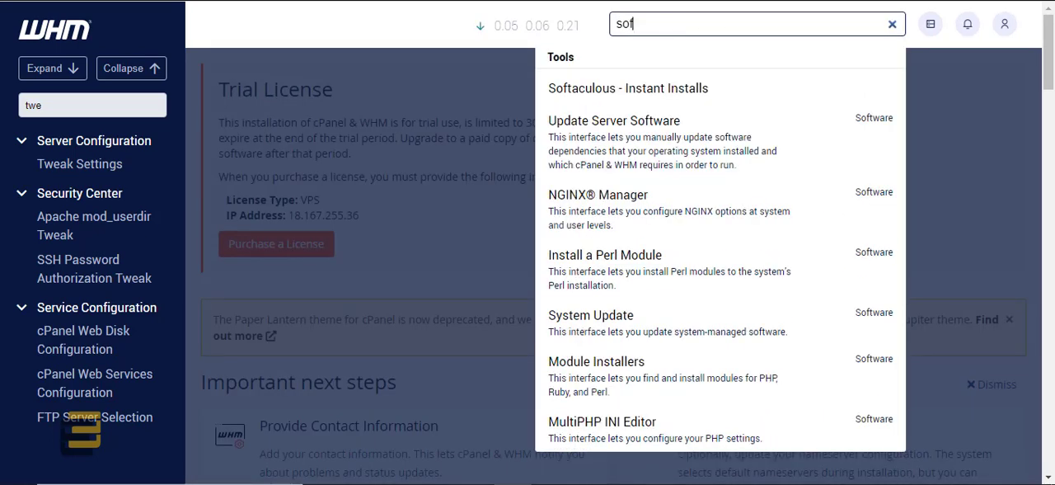
{"action": "right_click", "coordinate": [550, 0]}
{"action": "left_click", "coordinate": [608, 172]}
{"action": "left_click", "coordinate": [574, 90]}
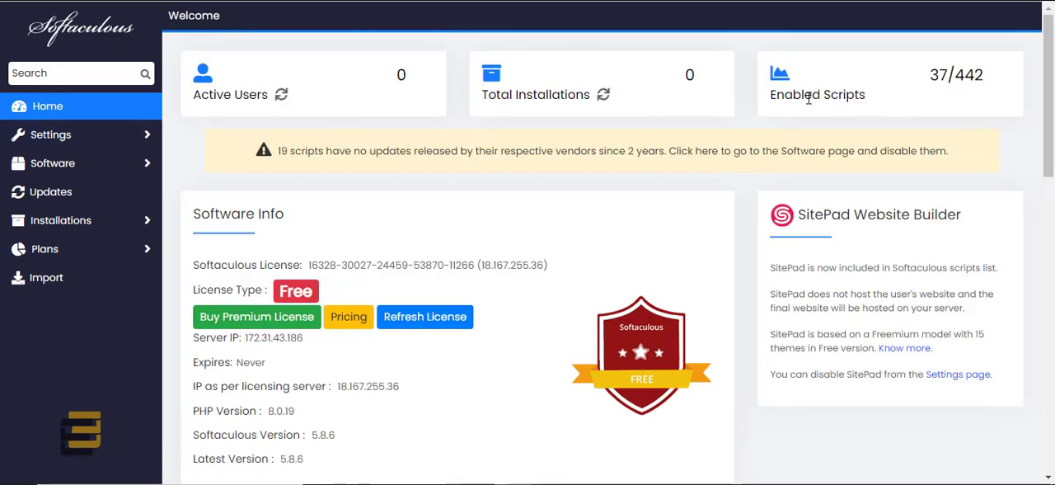
Step: Open the General settings page of Softaculous and look over its options
{"action": "left_click", "coordinate": [85, 139]}
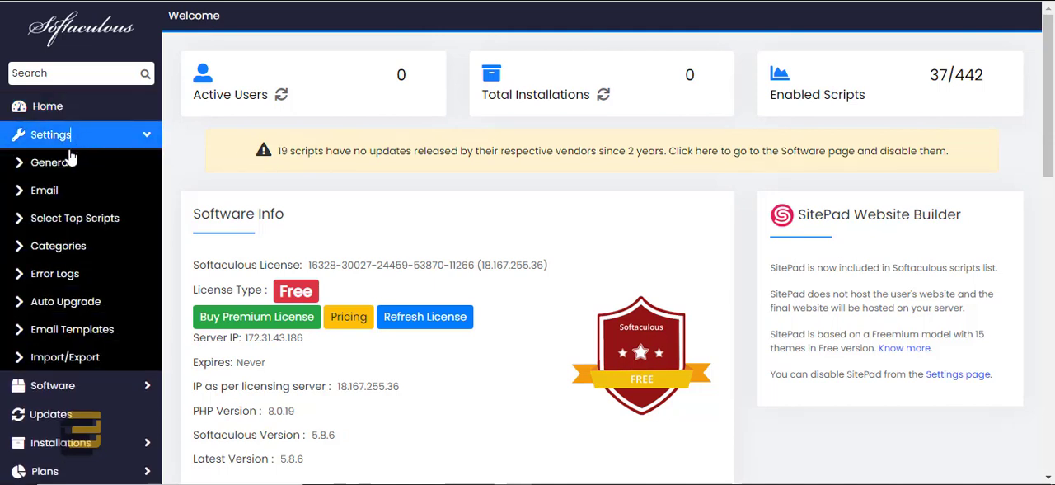
{"action": "left_click", "coordinate": [56, 165]}
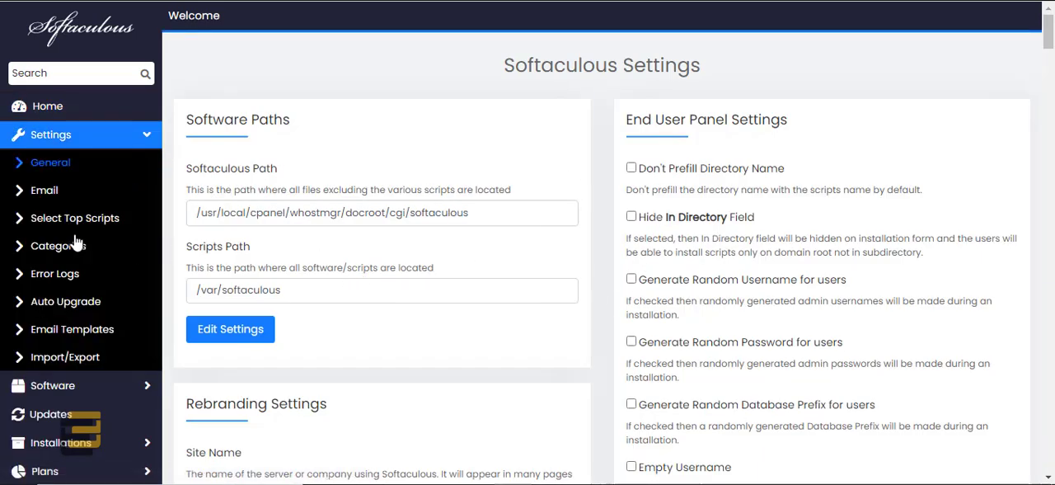
{"action": "scroll", "coordinate": [61, 263], "scroll_direction": "down", "scroll_amount": 1}
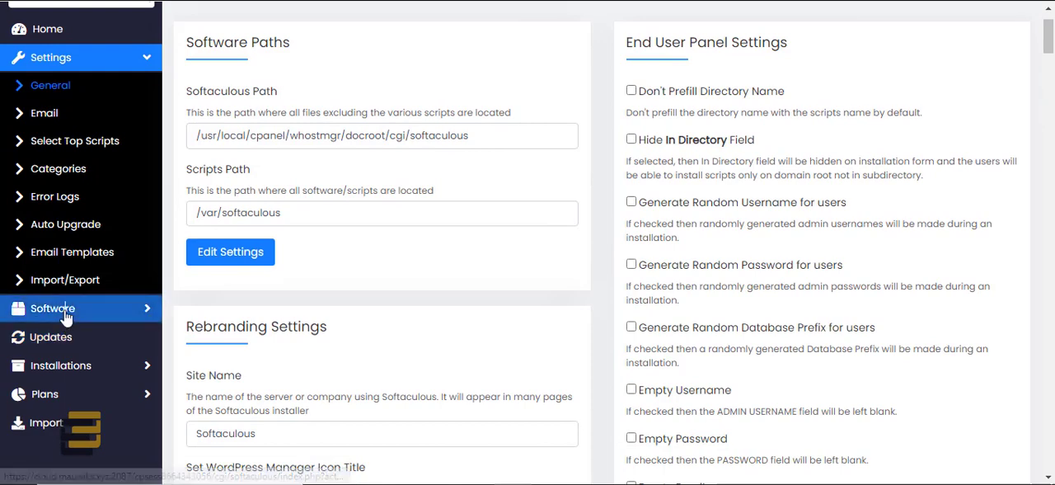
Step: Open the General Scripts list under Software and tick all three select-all options for Enabled, Pre-Download and Outdated scripts
{"action": "left_click", "coordinate": [42, 311]}
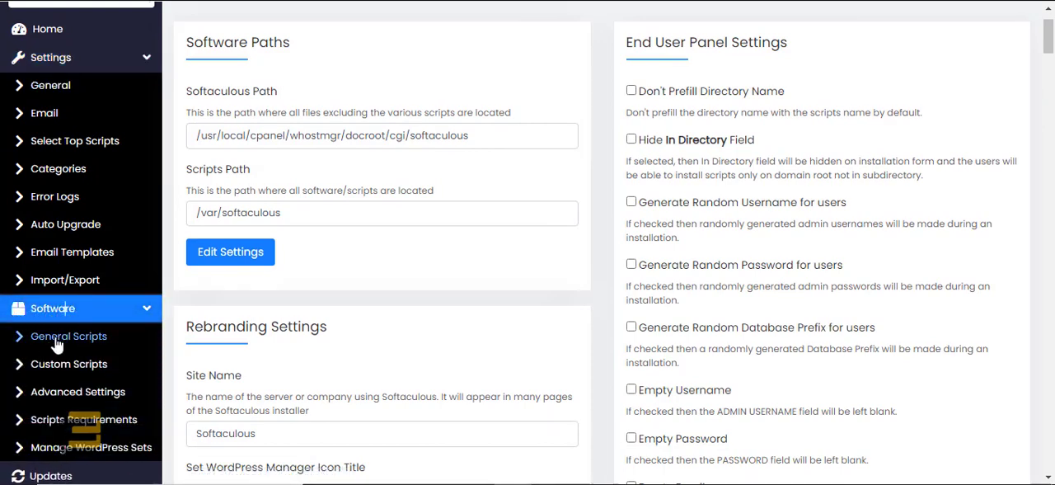
{"action": "left_click", "coordinate": [51, 335]}
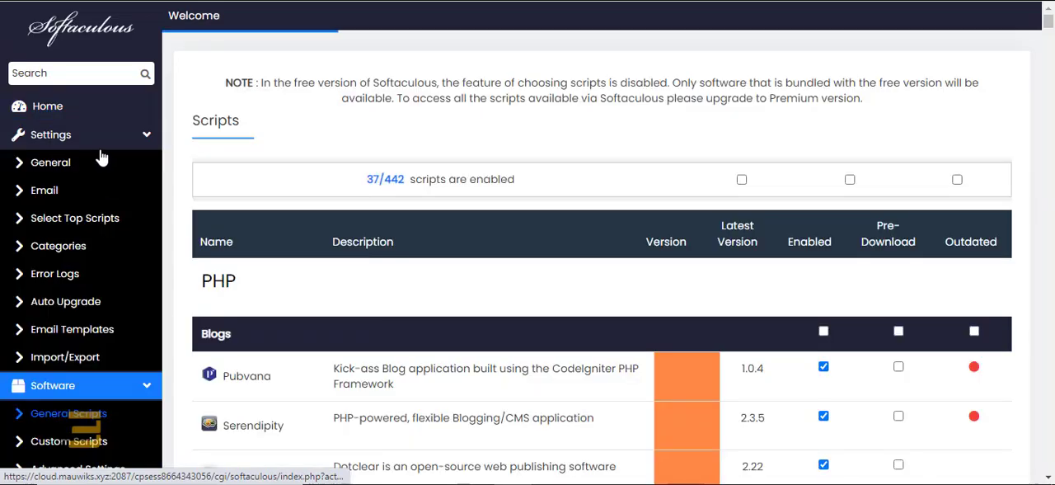
{"action": "left_click", "coordinate": [741, 179]}
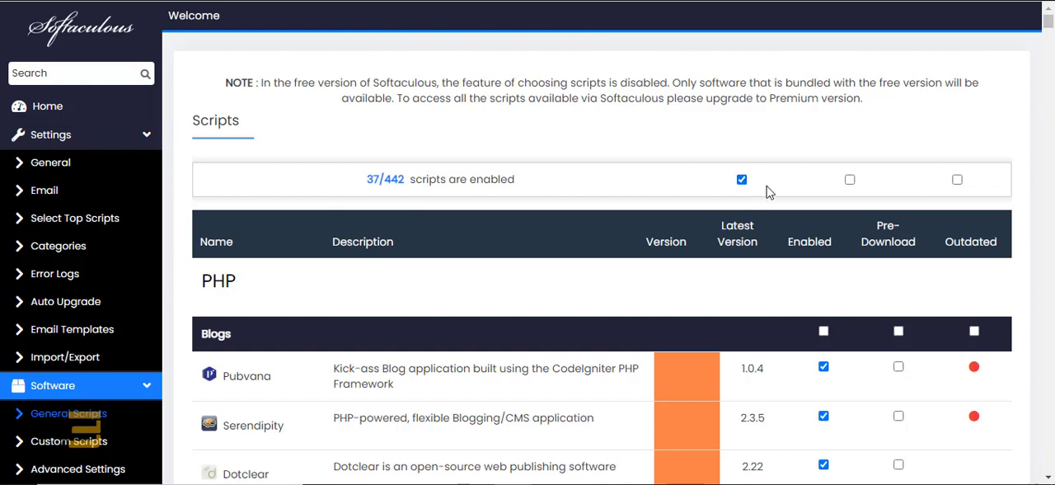
{"action": "left_click", "coordinate": [850, 179]}
{"action": "left_click", "coordinate": [957, 179]}
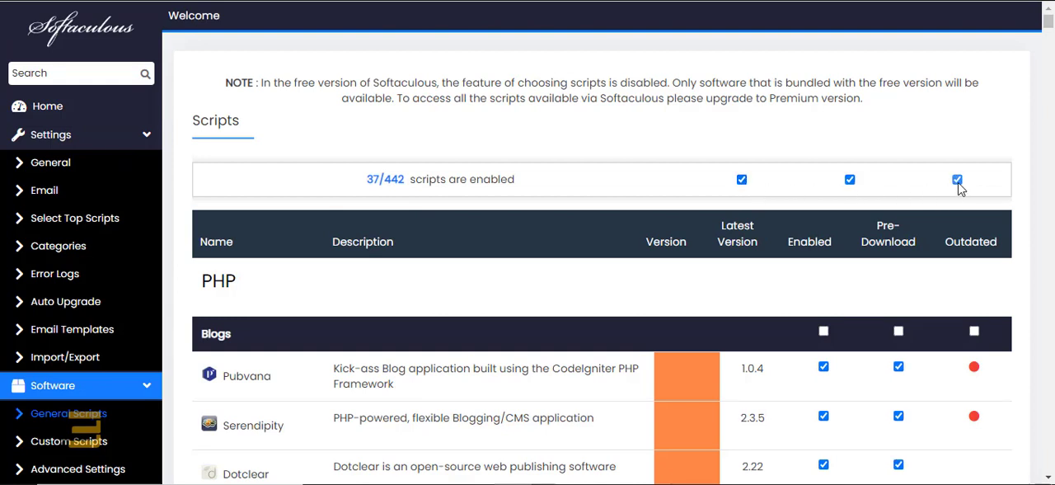
{"action": "left_click", "coordinate": [957, 180]}
{"action": "left_click", "coordinate": [957, 179]}
{"action": "left_click", "coordinate": [850, 180]}
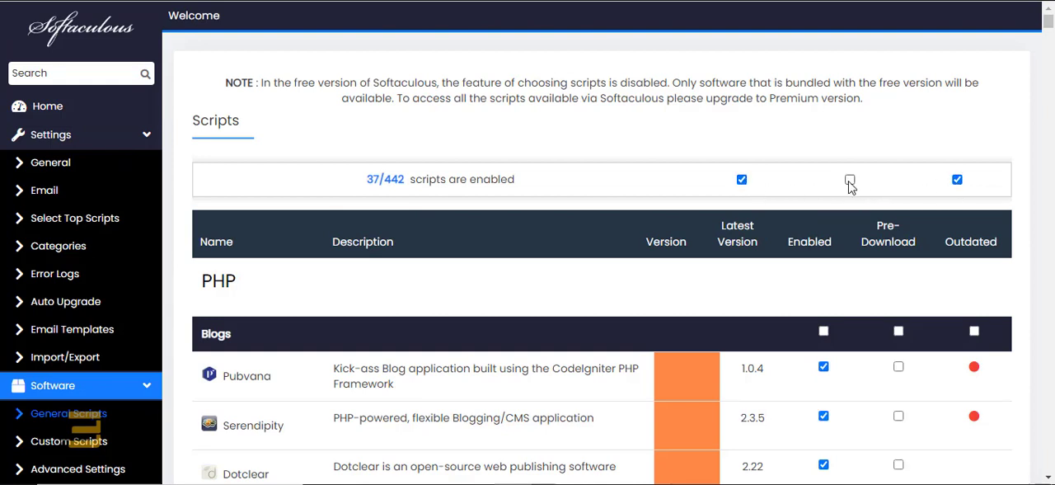
{"action": "left_click", "coordinate": [850, 180]}
{"action": "left_click", "coordinate": [741, 179]}
{"action": "left_click", "coordinate": [741, 179]}
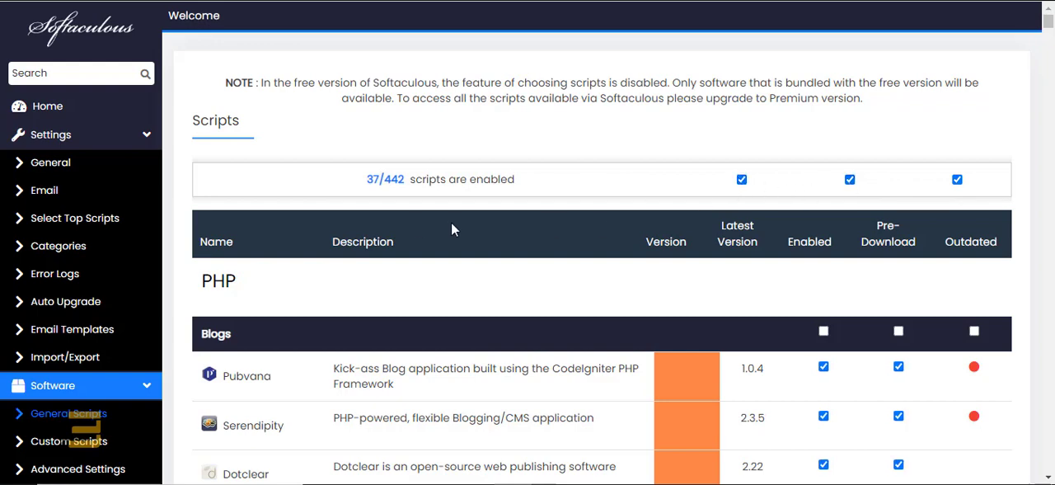
Step: Look through the entire General Scripts list, including the note at its end, and return to its beginning
{"action": "scroll", "coordinate": [451, 224], "scroll_direction": "down", "scroll_amount": 3}
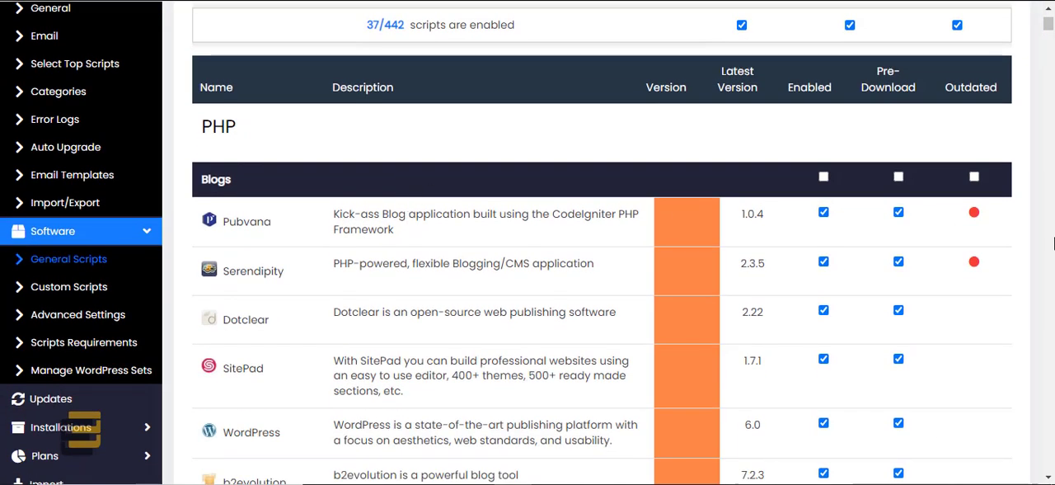
{"action": "scroll", "coordinate": [1039, 276], "scroll_direction": "down", "scroll_amount": 20}
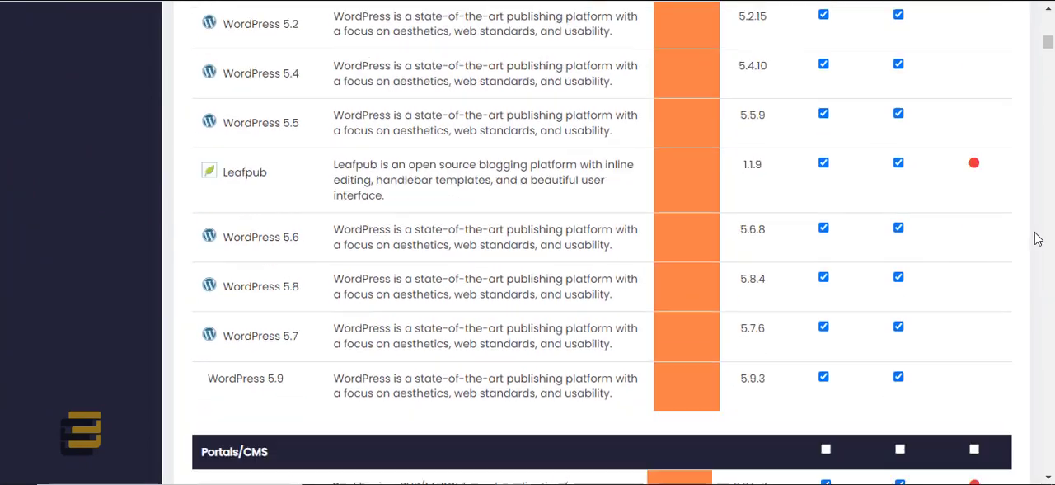
{"action": "left_click_drag", "start_coordinate": [1050, 43], "coordinate": [1011, 480]}
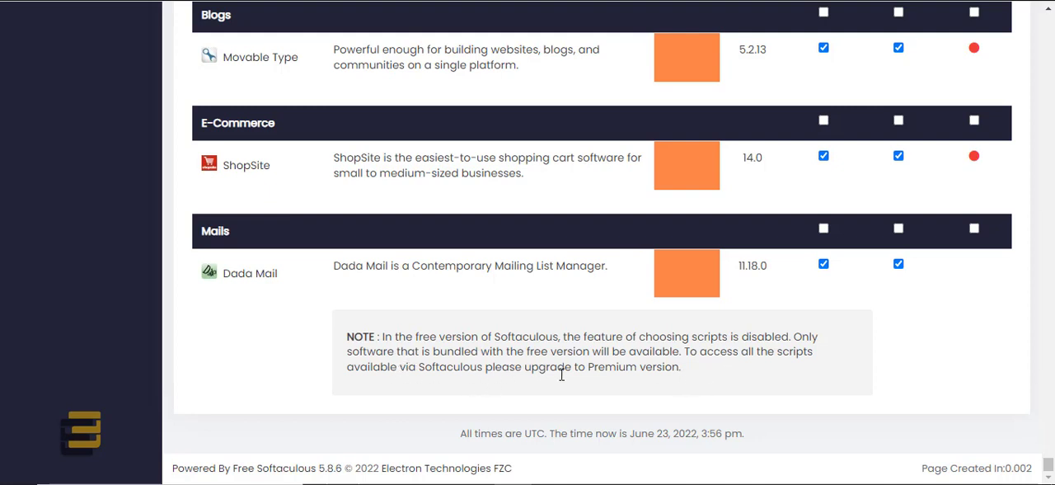
{"action": "left_click_drag", "start_coordinate": [1049, 464], "coordinate": [1046, 8]}
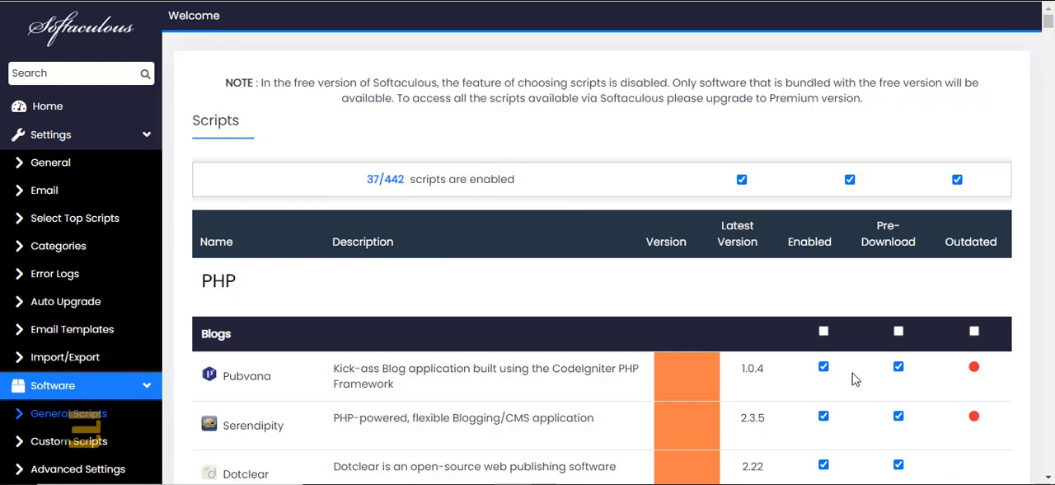
Step: Check the enabled-scripts count above the General Scripts list
{"action": "scroll", "coordinate": [853, 379], "scroll_direction": "down", "scroll_amount": 3}
{"action": "scroll", "coordinate": [853, 379], "scroll_direction": "up", "scroll_amount": 3}
{"action": "double_click", "coordinate": [396, 179]}
{"action": "double_click", "coordinate": [386, 181]}
{"action": "double_click", "coordinate": [372, 179]}
{"action": "left_click_drag", "start_coordinate": [367, 179], "coordinate": [385, 180]}
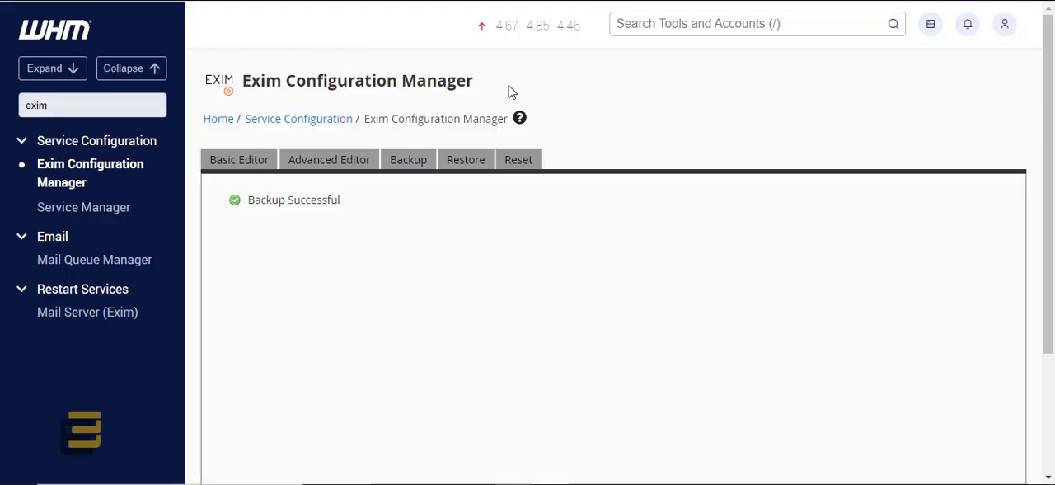
Step: Switch to the other server's WHM, search for "soft", open Softaculous - Instant Installs and check its Enabled Scripts figure
{"action": "left_click", "coordinate": [644, 24]}
{"action": "type", "text": "soft"}
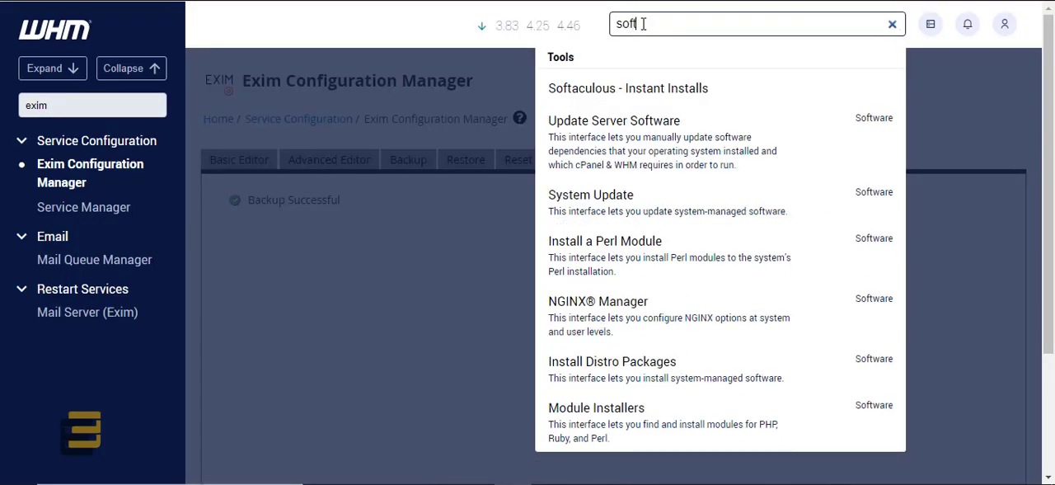
{"action": "left_click", "coordinate": [620, 95]}
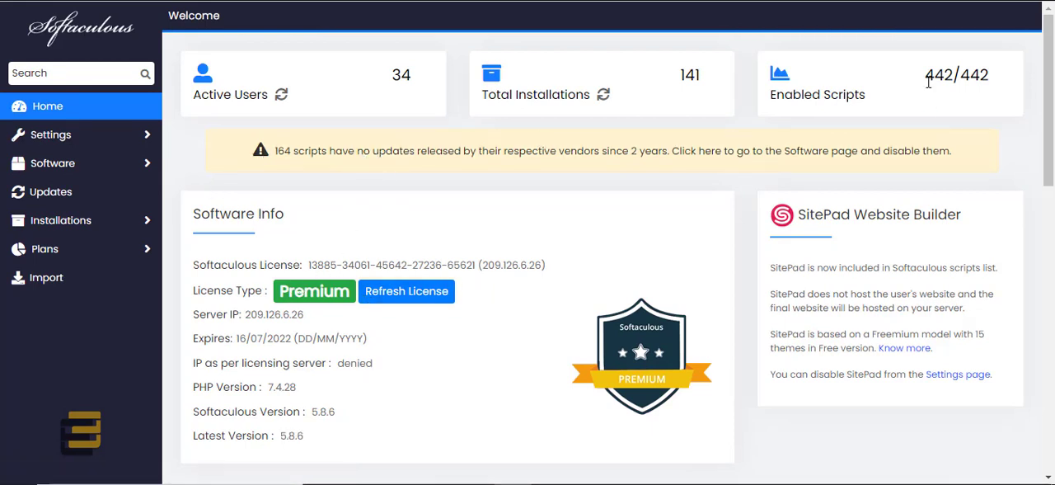
{"action": "left_click_drag", "start_coordinate": [925, 75], "coordinate": [956, 76]}
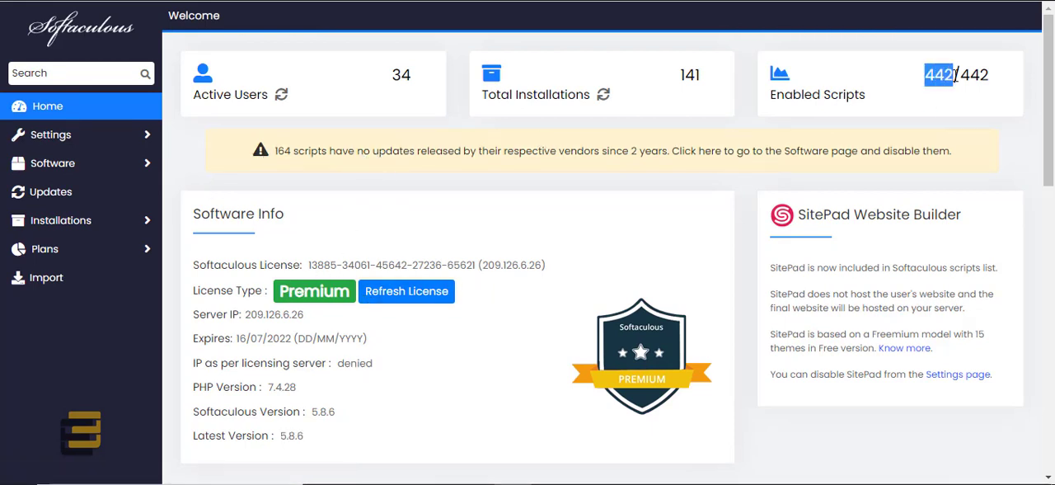
{"action": "left_click", "coordinate": [936, 75]}
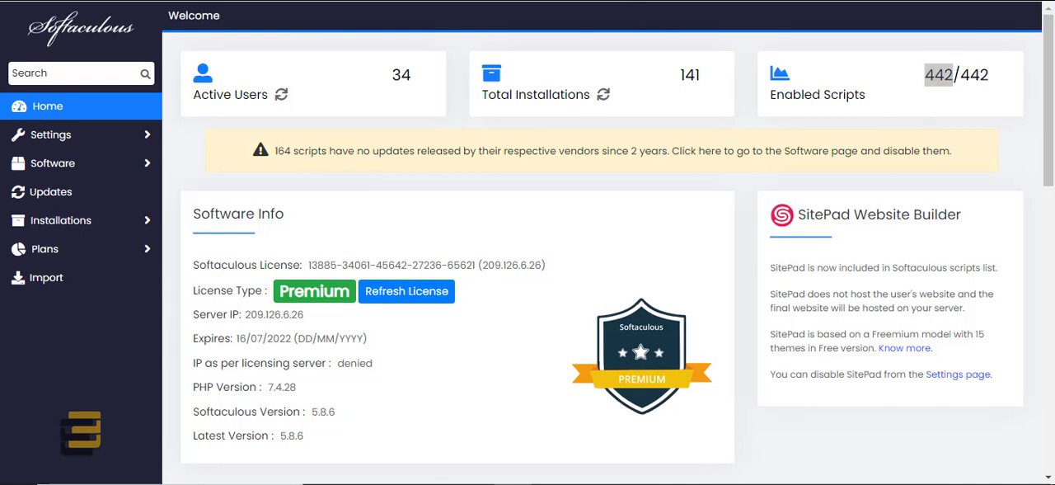
Step: Switch back to the free-licence server, open the Softaculous home page and check its Enabled Scripts figure for comparison
{"action": "left_click", "coordinate": [70, 115]}
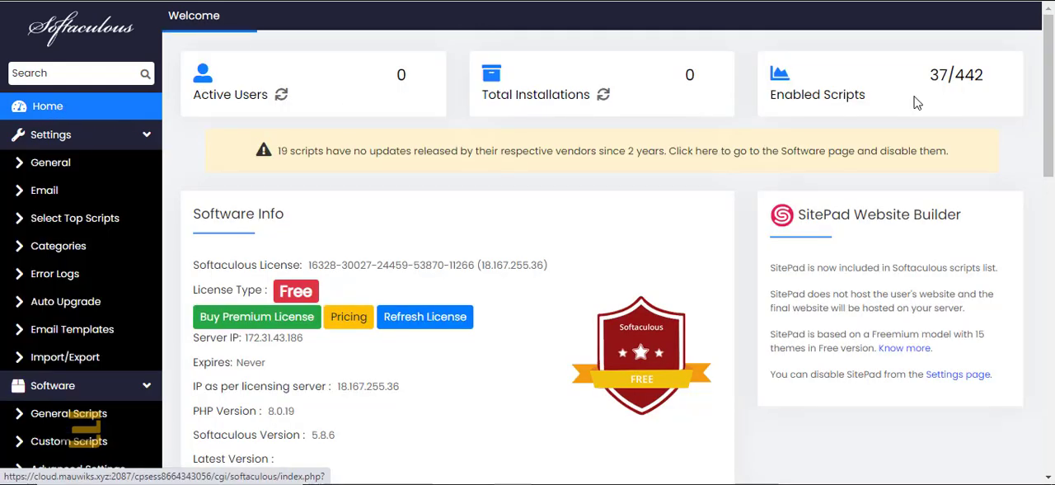
{"action": "left_click", "coordinate": [934, 75]}
{"action": "double_click", "coordinate": [937, 75]}
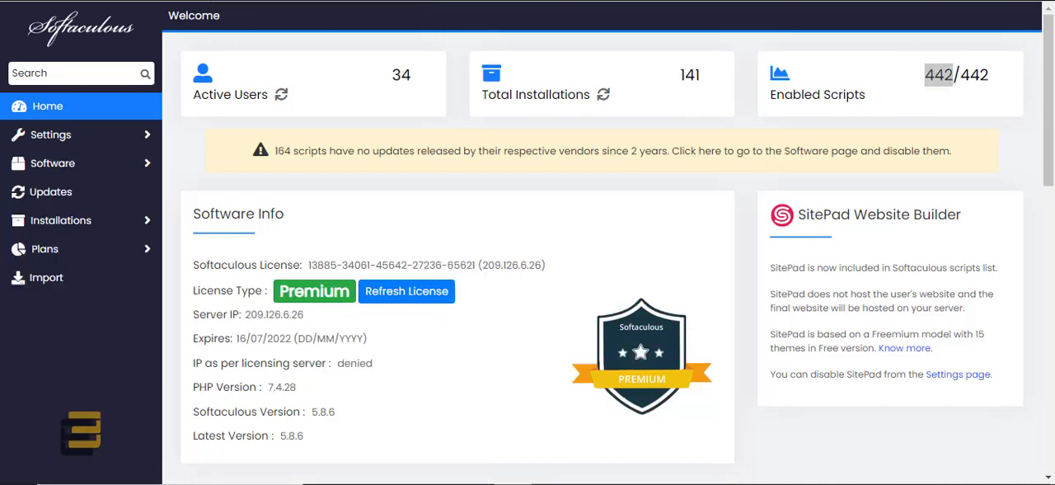
Step: Switch to the Premium server's Softaculous, open its General Scripts list and update the settings there
{"action": "left_click", "coordinate": [49, 164]}
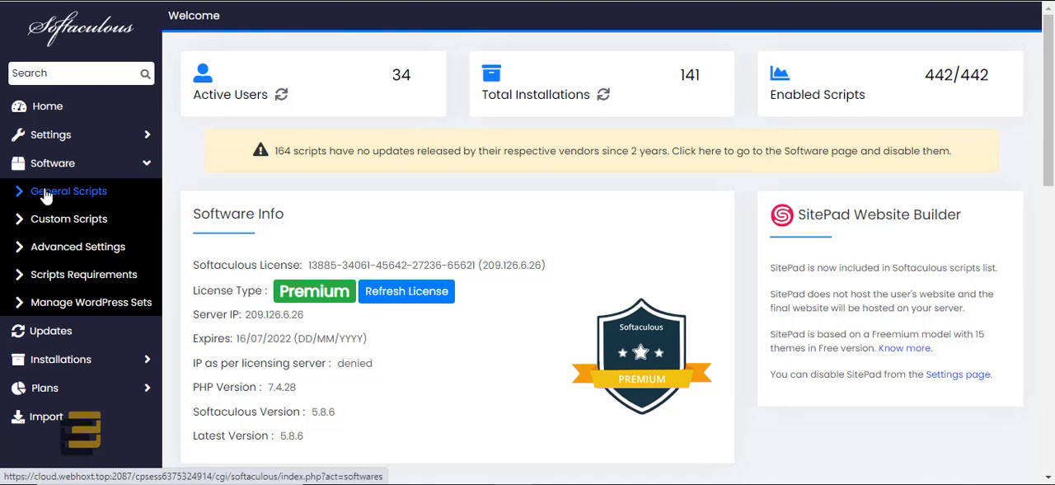
{"action": "left_click", "coordinate": [48, 196]}
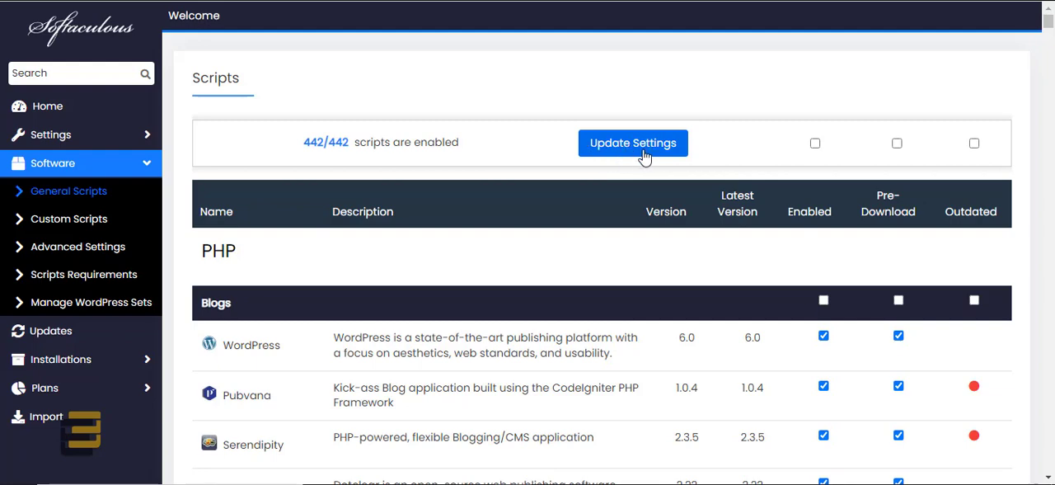
{"action": "left_click", "coordinate": [610, 142]}
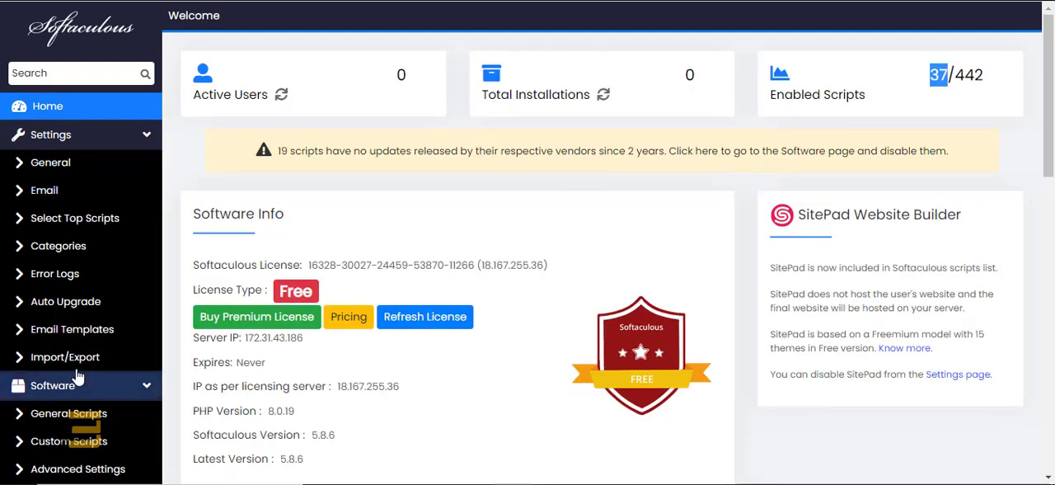
Step: Back on the free-licence server, reopen the General Scripts list and tick all three select-all options for Enabled, Pre-Download and Outdated
{"action": "scroll", "coordinate": [79, 361], "scroll_direction": "down", "scroll_amount": 3}
{"action": "scroll", "coordinate": [79, 361], "scroll_direction": "down", "scroll_amount": 1}
{"action": "left_click", "coordinate": [62, 259]}
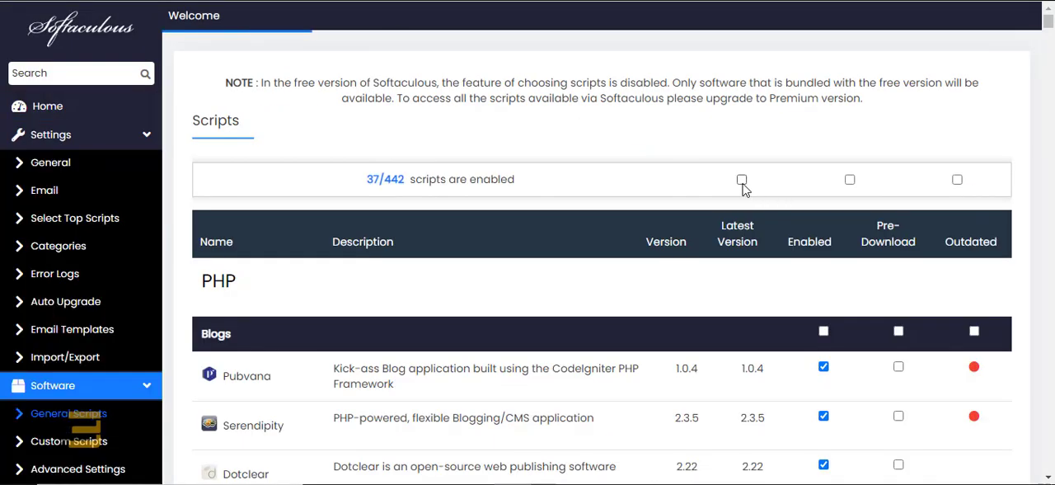
{"action": "left_click", "coordinate": [741, 179]}
{"action": "left_click", "coordinate": [849, 180]}
{"action": "left_click", "coordinate": [957, 180]}
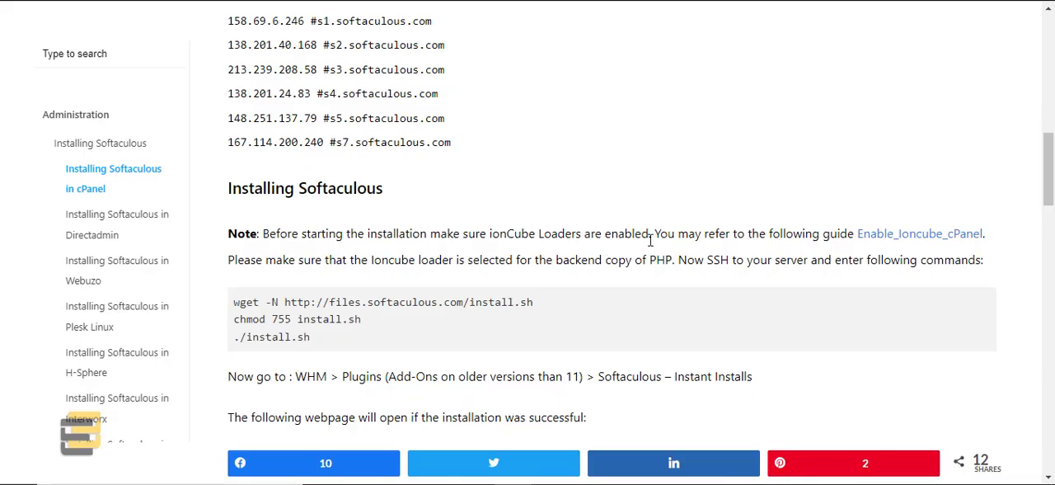
Step: Switch to the Softaculous cPanel installation guide and review the firewall requirement for allowing *.softaculous.com
{"action": "scroll", "coordinate": [647, 246], "scroll_direction": "up", "scroll_amount": 4}
{"action": "left_click_drag", "start_coordinate": [657, 178], "coordinate": [763, 183]}
{"action": "left_click", "coordinate": [713, 181]}
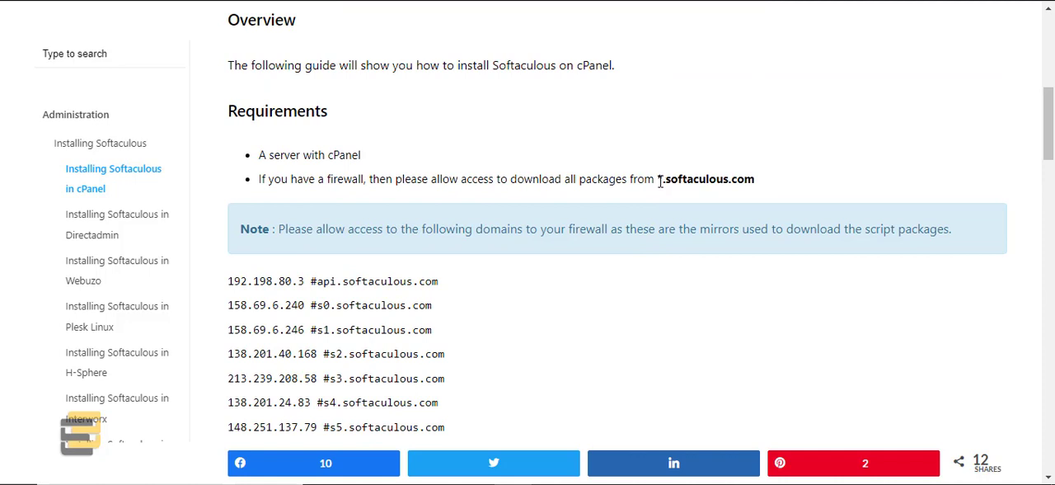
{"action": "left_click_drag", "start_coordinate": [658, 179], "coordinate": [757, 181]}
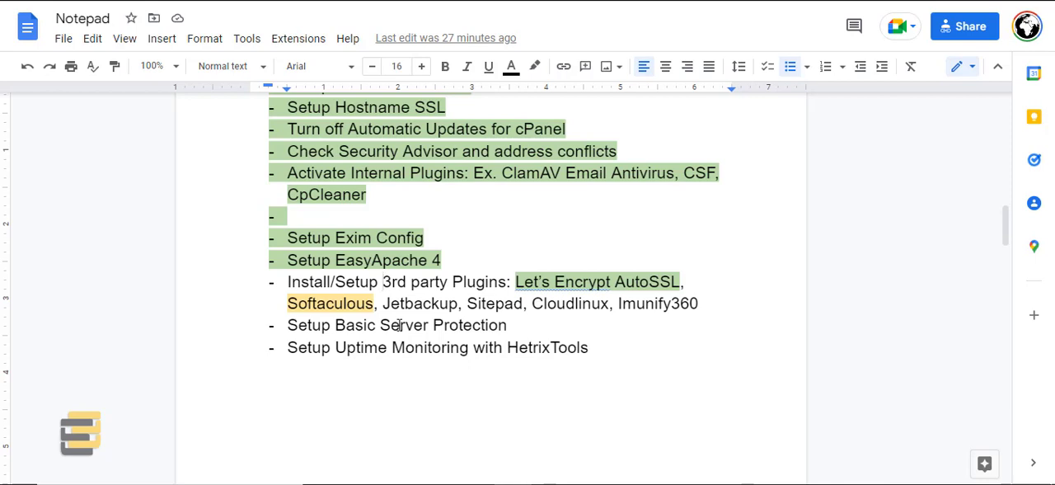
Step: Switch to the Google Docs setup checklist and review the third-party plugins from Softaculous to Imunify360
{"action": "double_click", "coordinate": [332, 305]}
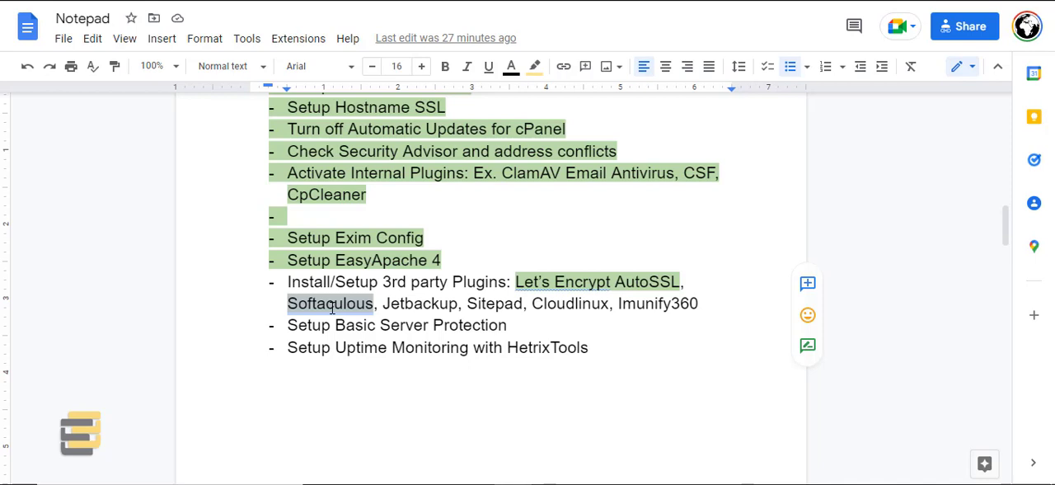
{"action": "double_click", "coordinate": [647, 305]}
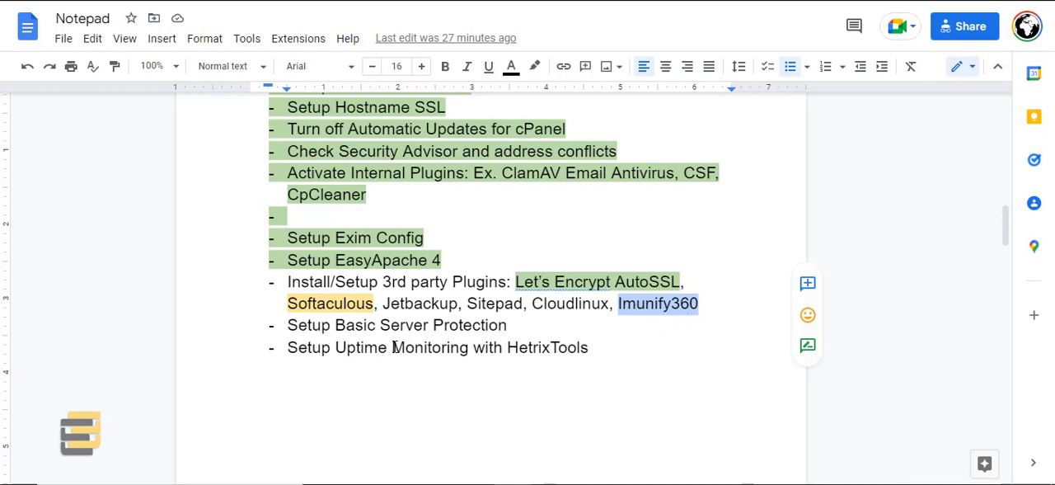
{"action": "left_click", "coordinate": [524, 327]}
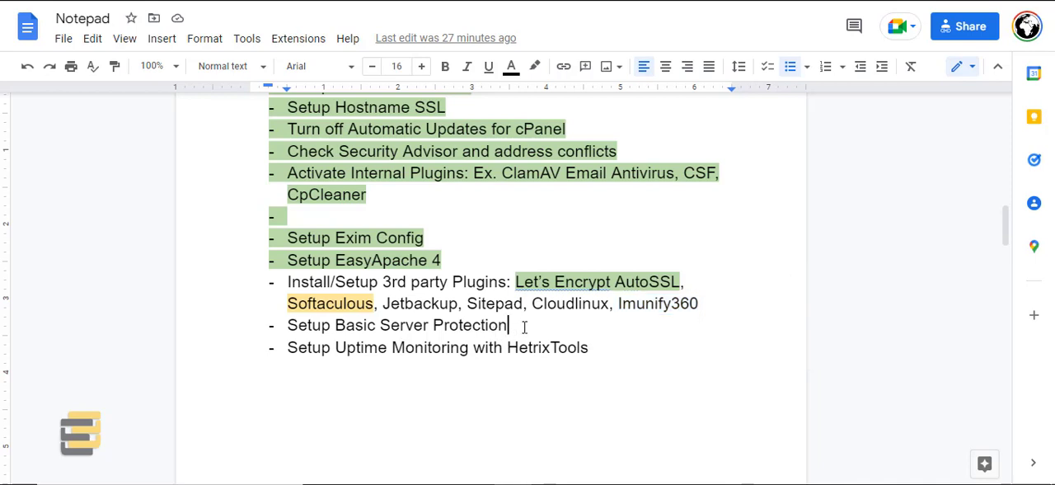